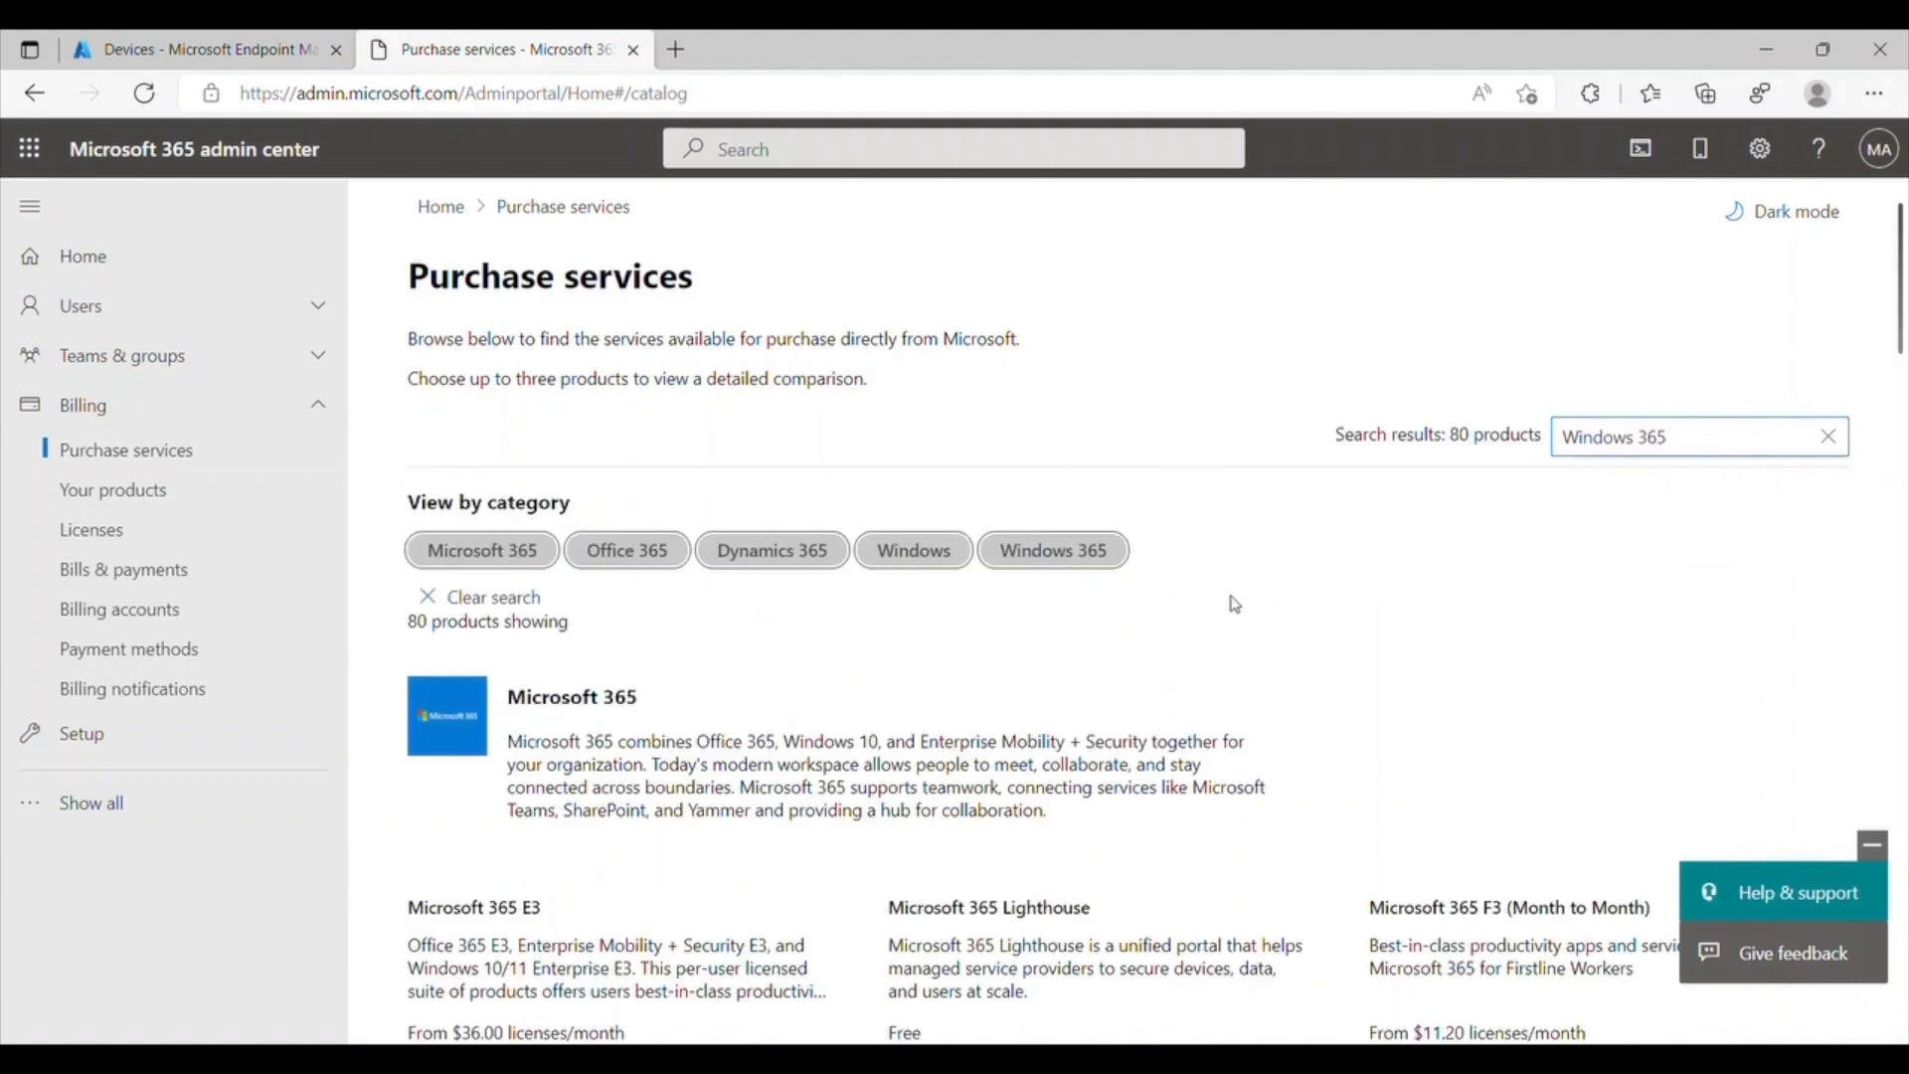
Step: Open the Windows 365 Enterprise product details from the Windows 365 purchase services search results
{"action": "scroll", "coordinate": [1228, 607], "scroll_direction": "down", "scroll_amount": 13}
{"action": "scroll", "coordinate": [1227, 606], "scroll_direction": "down", "scroll_amount": 18}
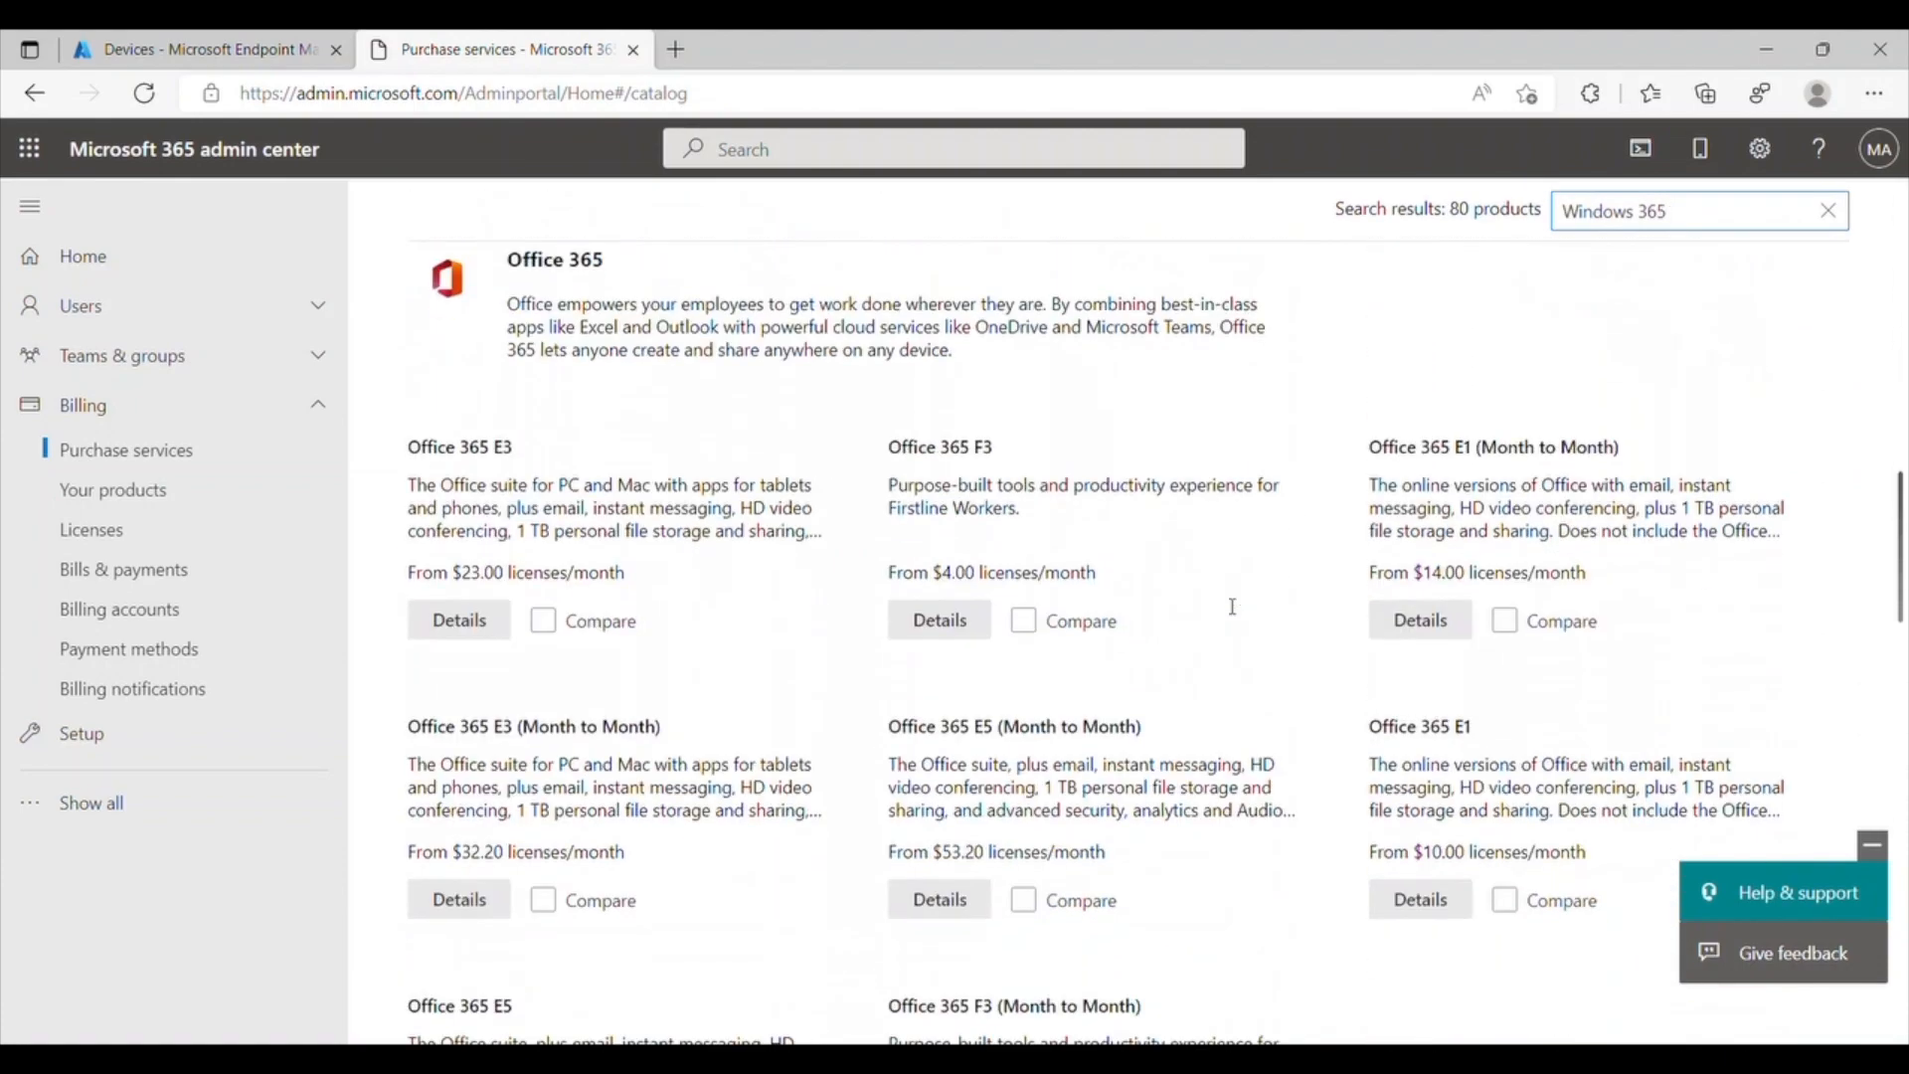
{"action": "scroll", "coordinate": [1232, 607], "scroll_direction": "down", "scroll_amount": 9}
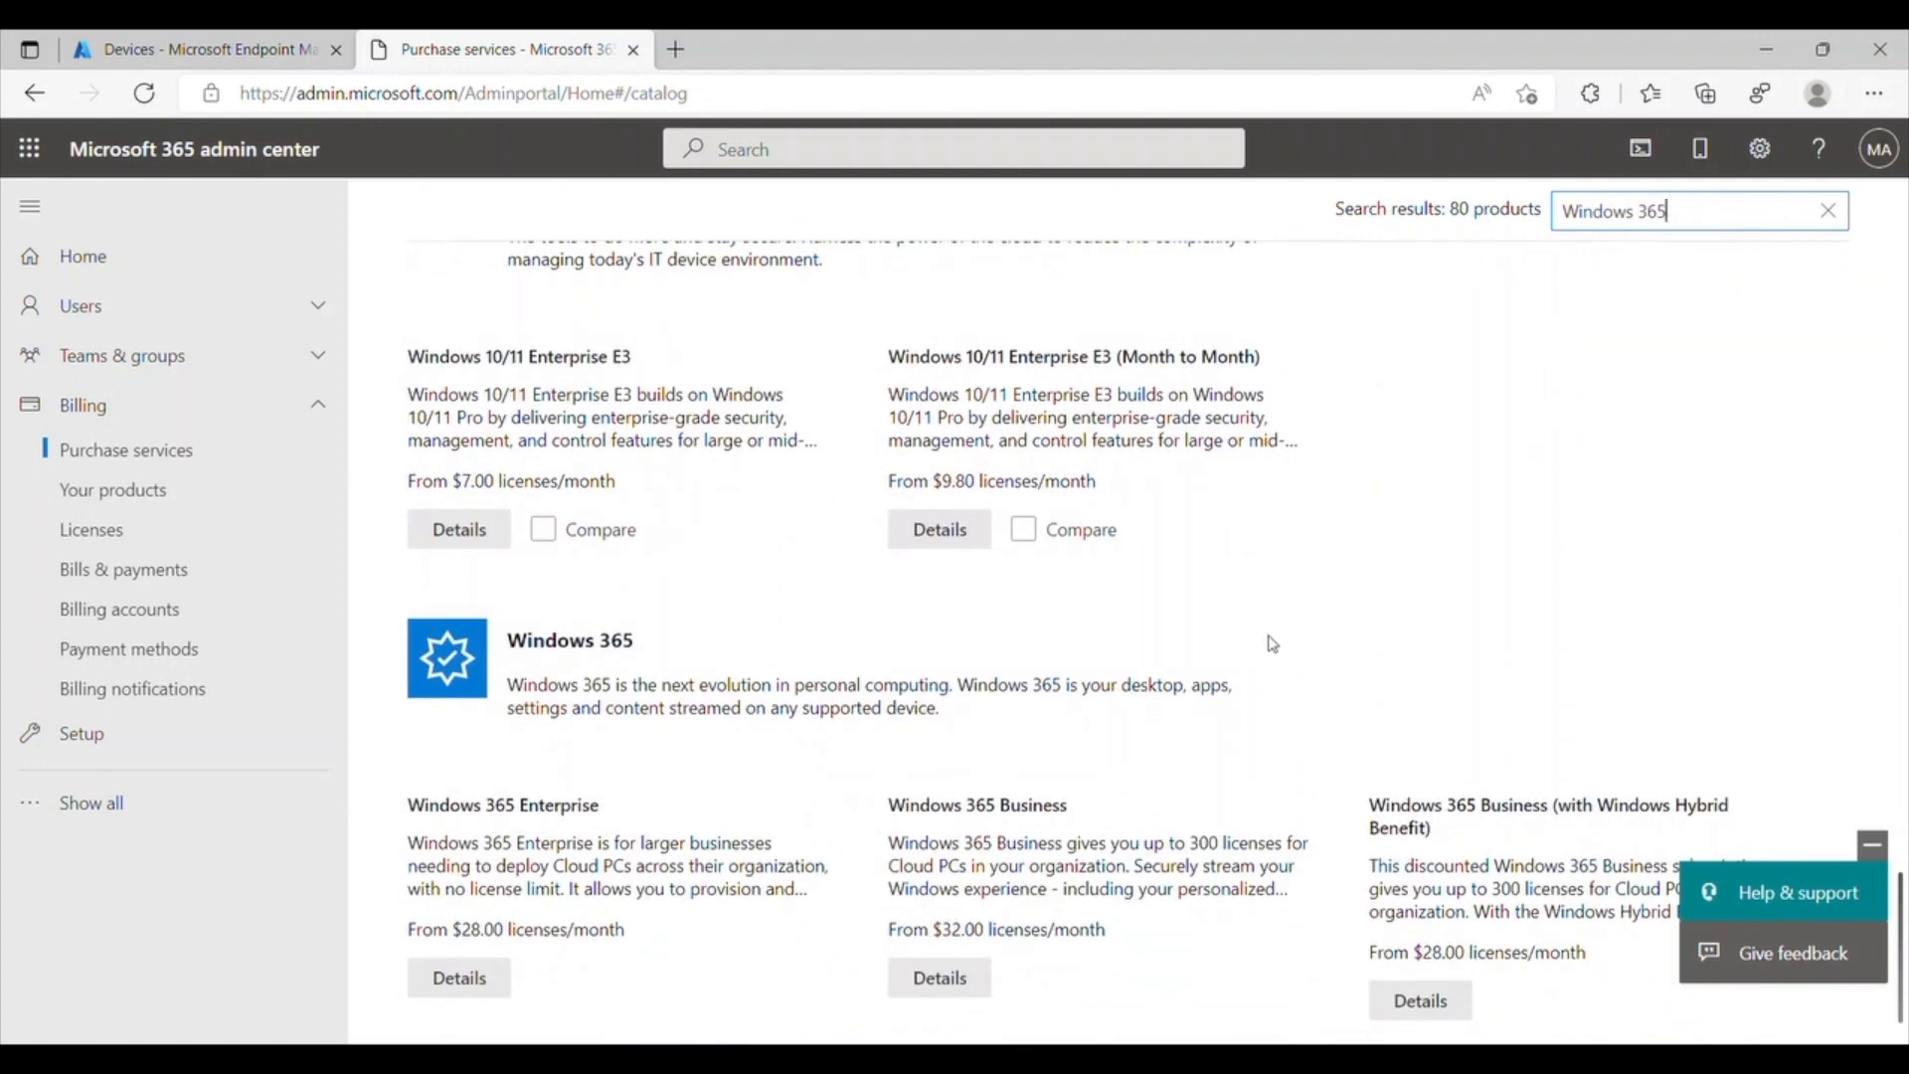
{"action": "left_click", "coordinate": [1873, 845]}
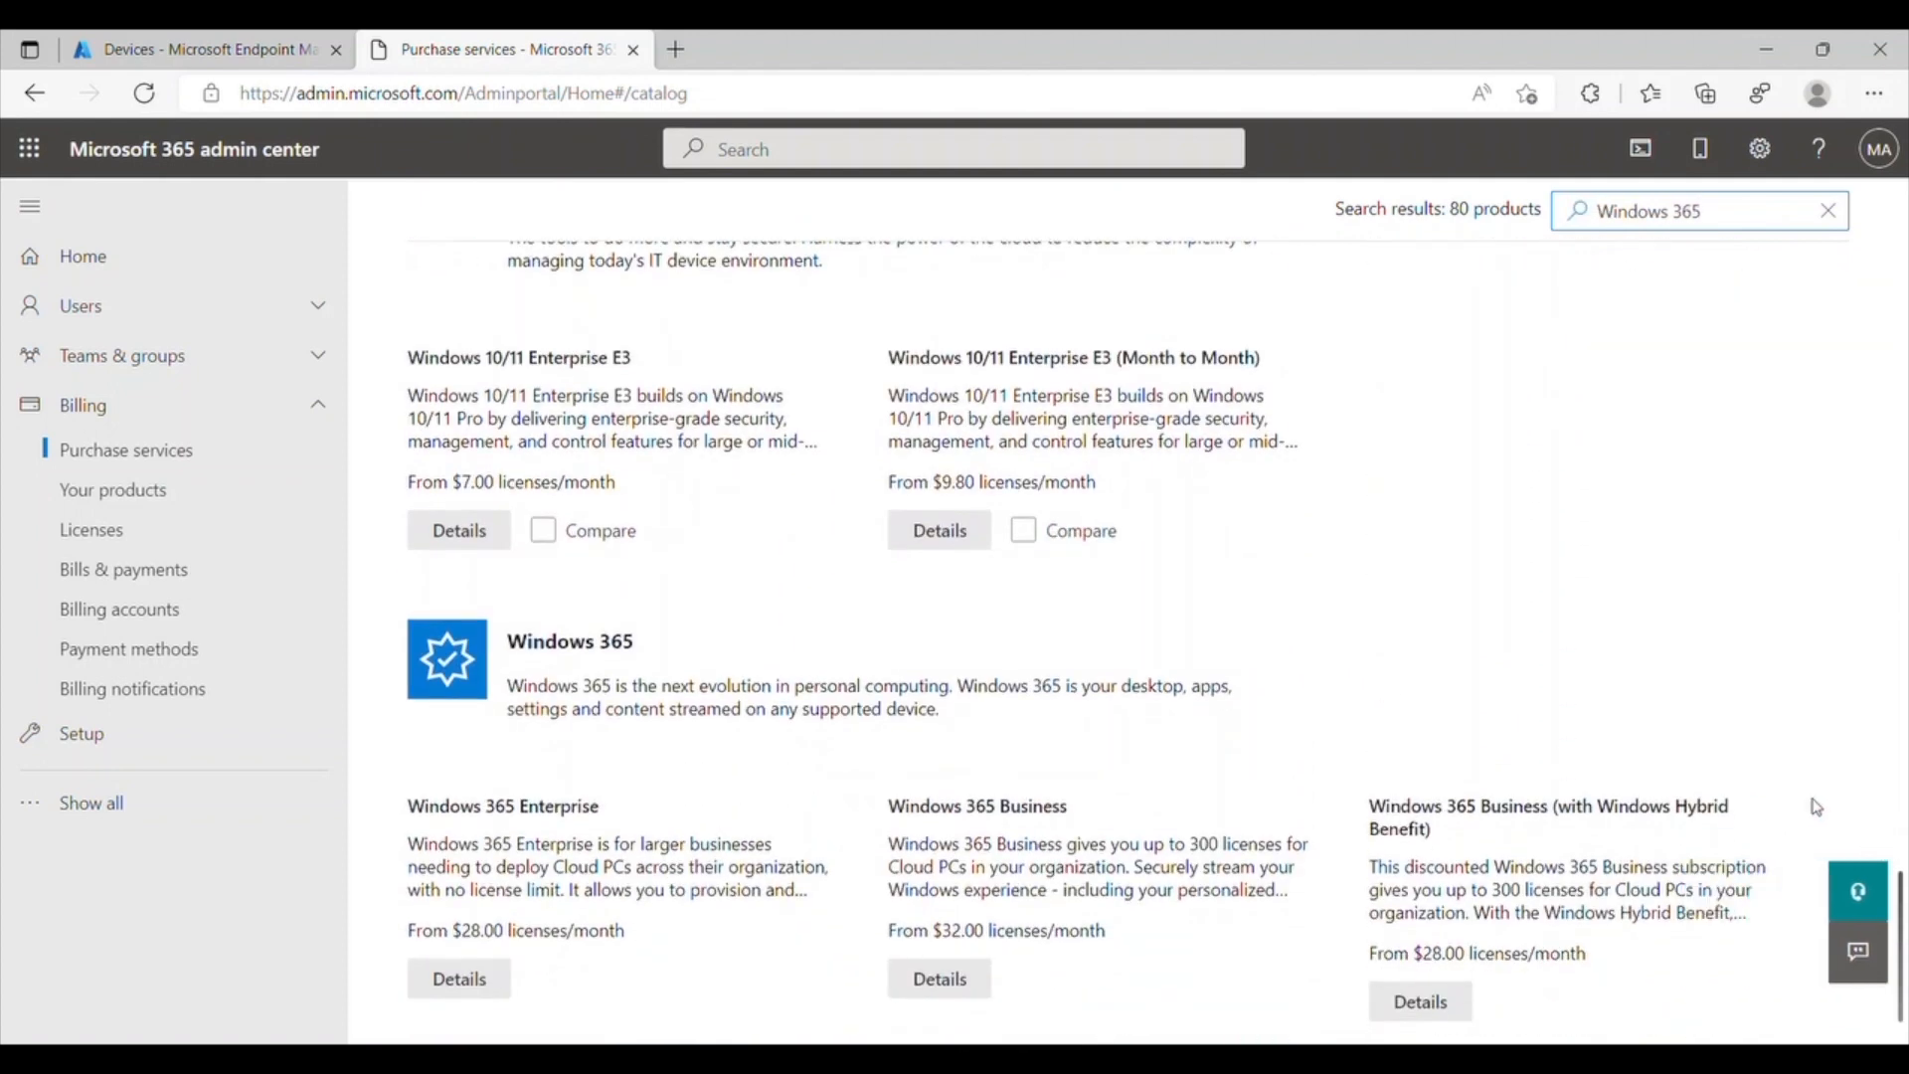
{"action": "left_click", "coordinate": [461, 978]}
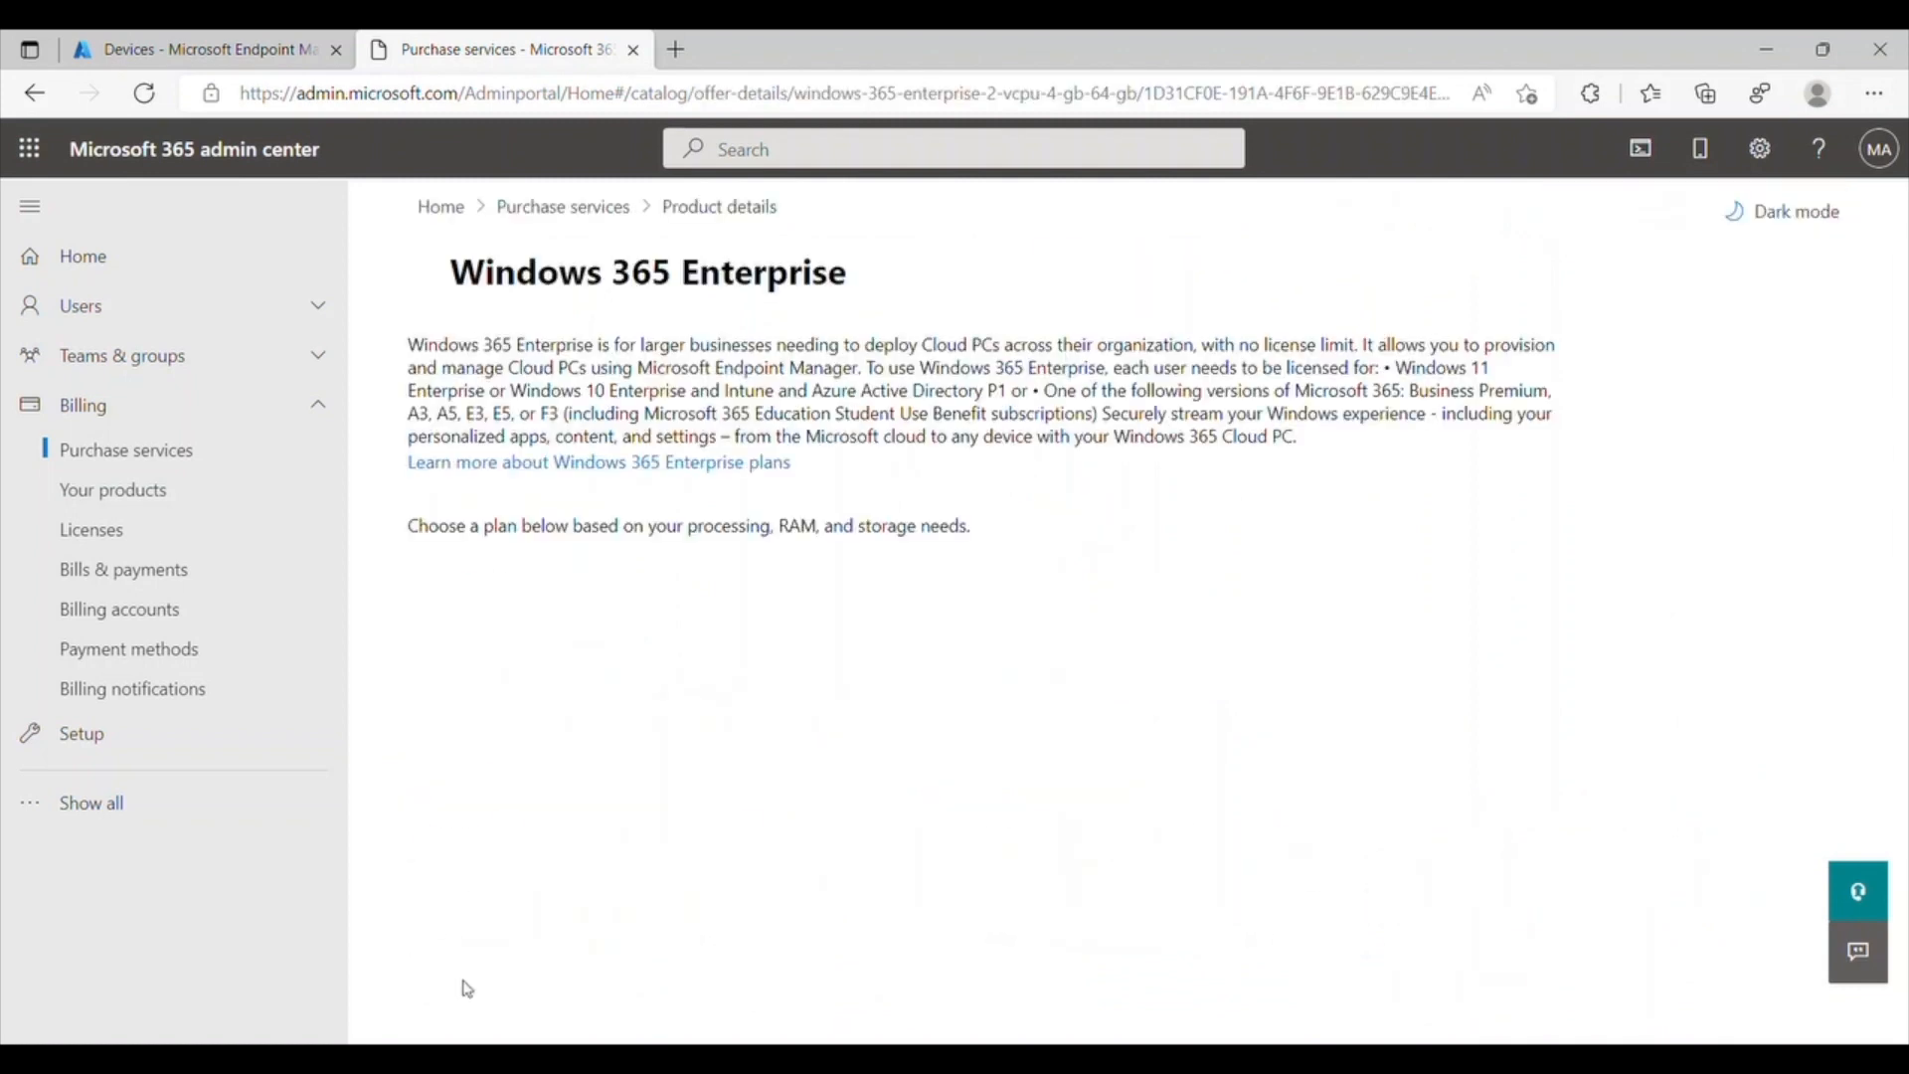
Step: Start a free trial of the Windows 365 Enterprise 2 vCPU, 8 GB, 128 GB plan and confirm the order
{"action": "scroll", "coordinate": [467, 987], "scroll_direction": "down", "scroll_amount": 4}
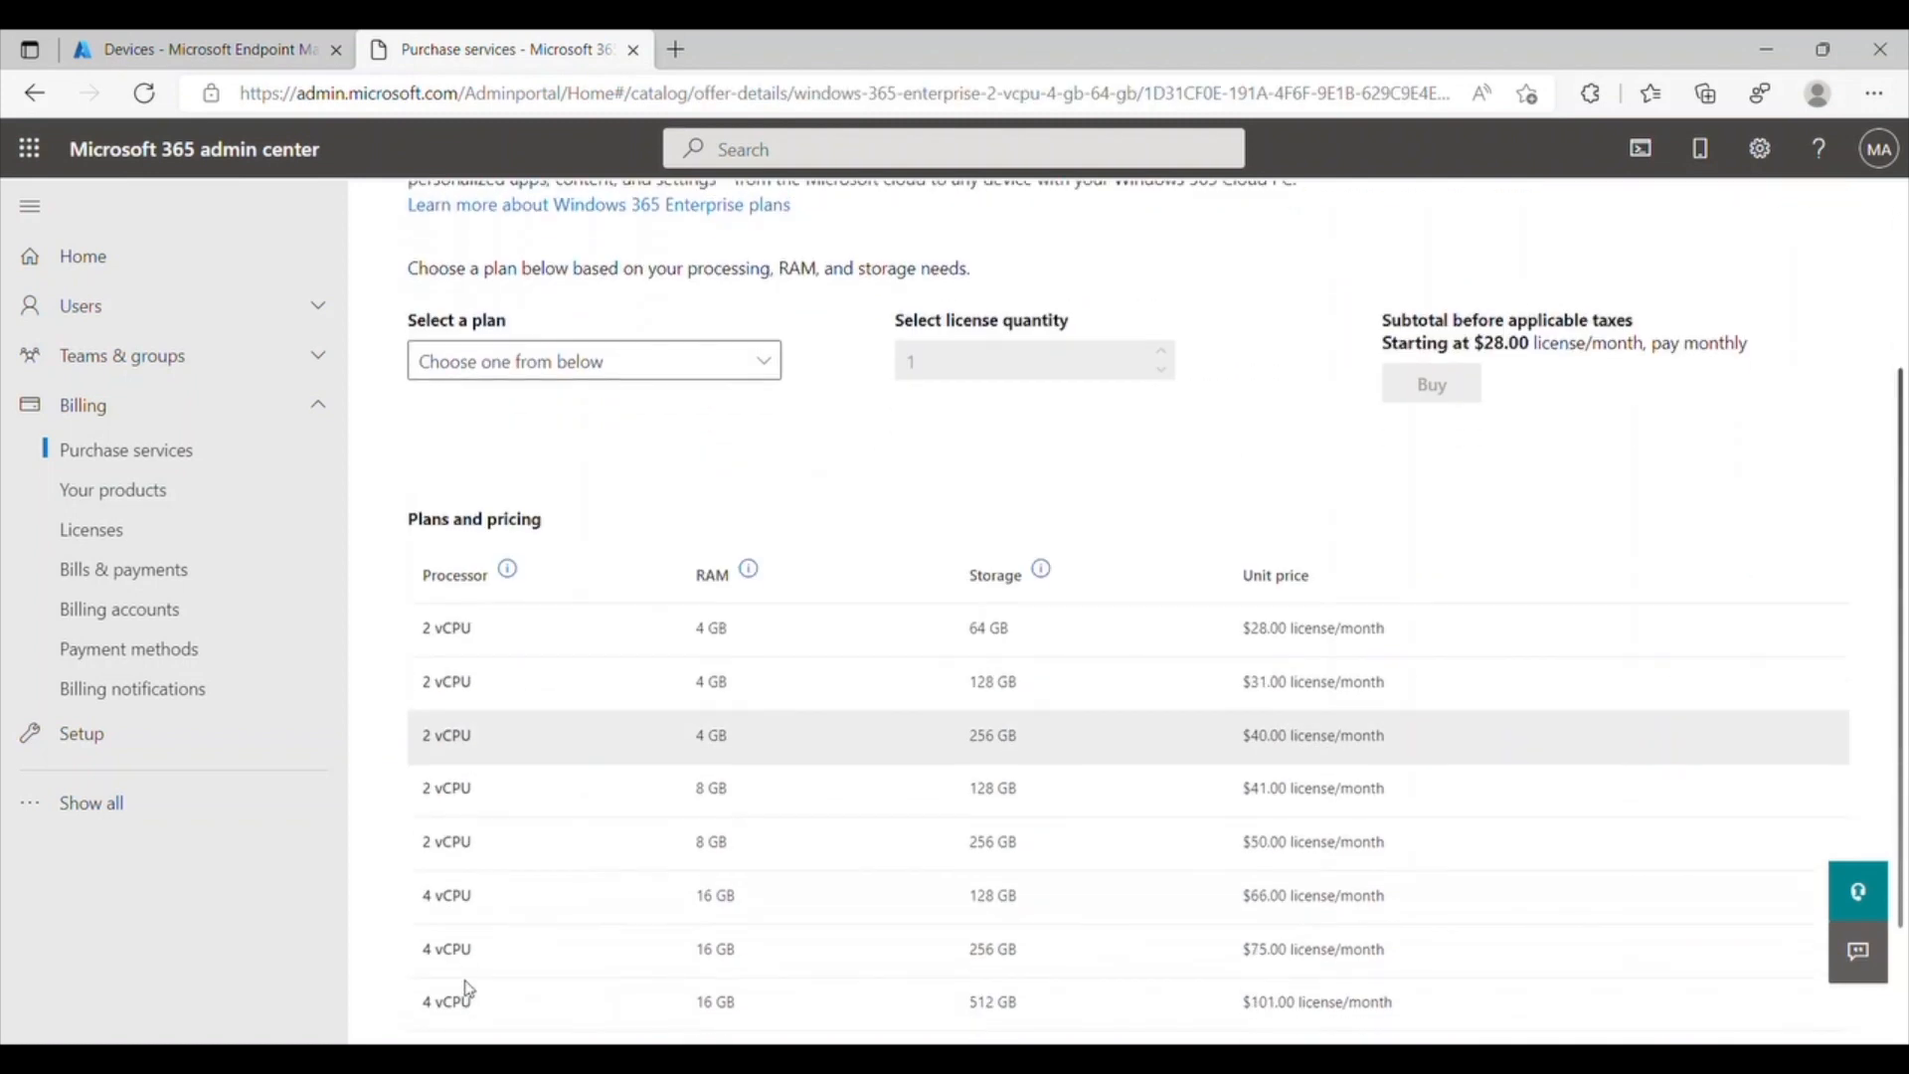
{"action": "scroll", "coordinate": [467, 987], "scroll_direction": "up", "scroll_amount": 4}
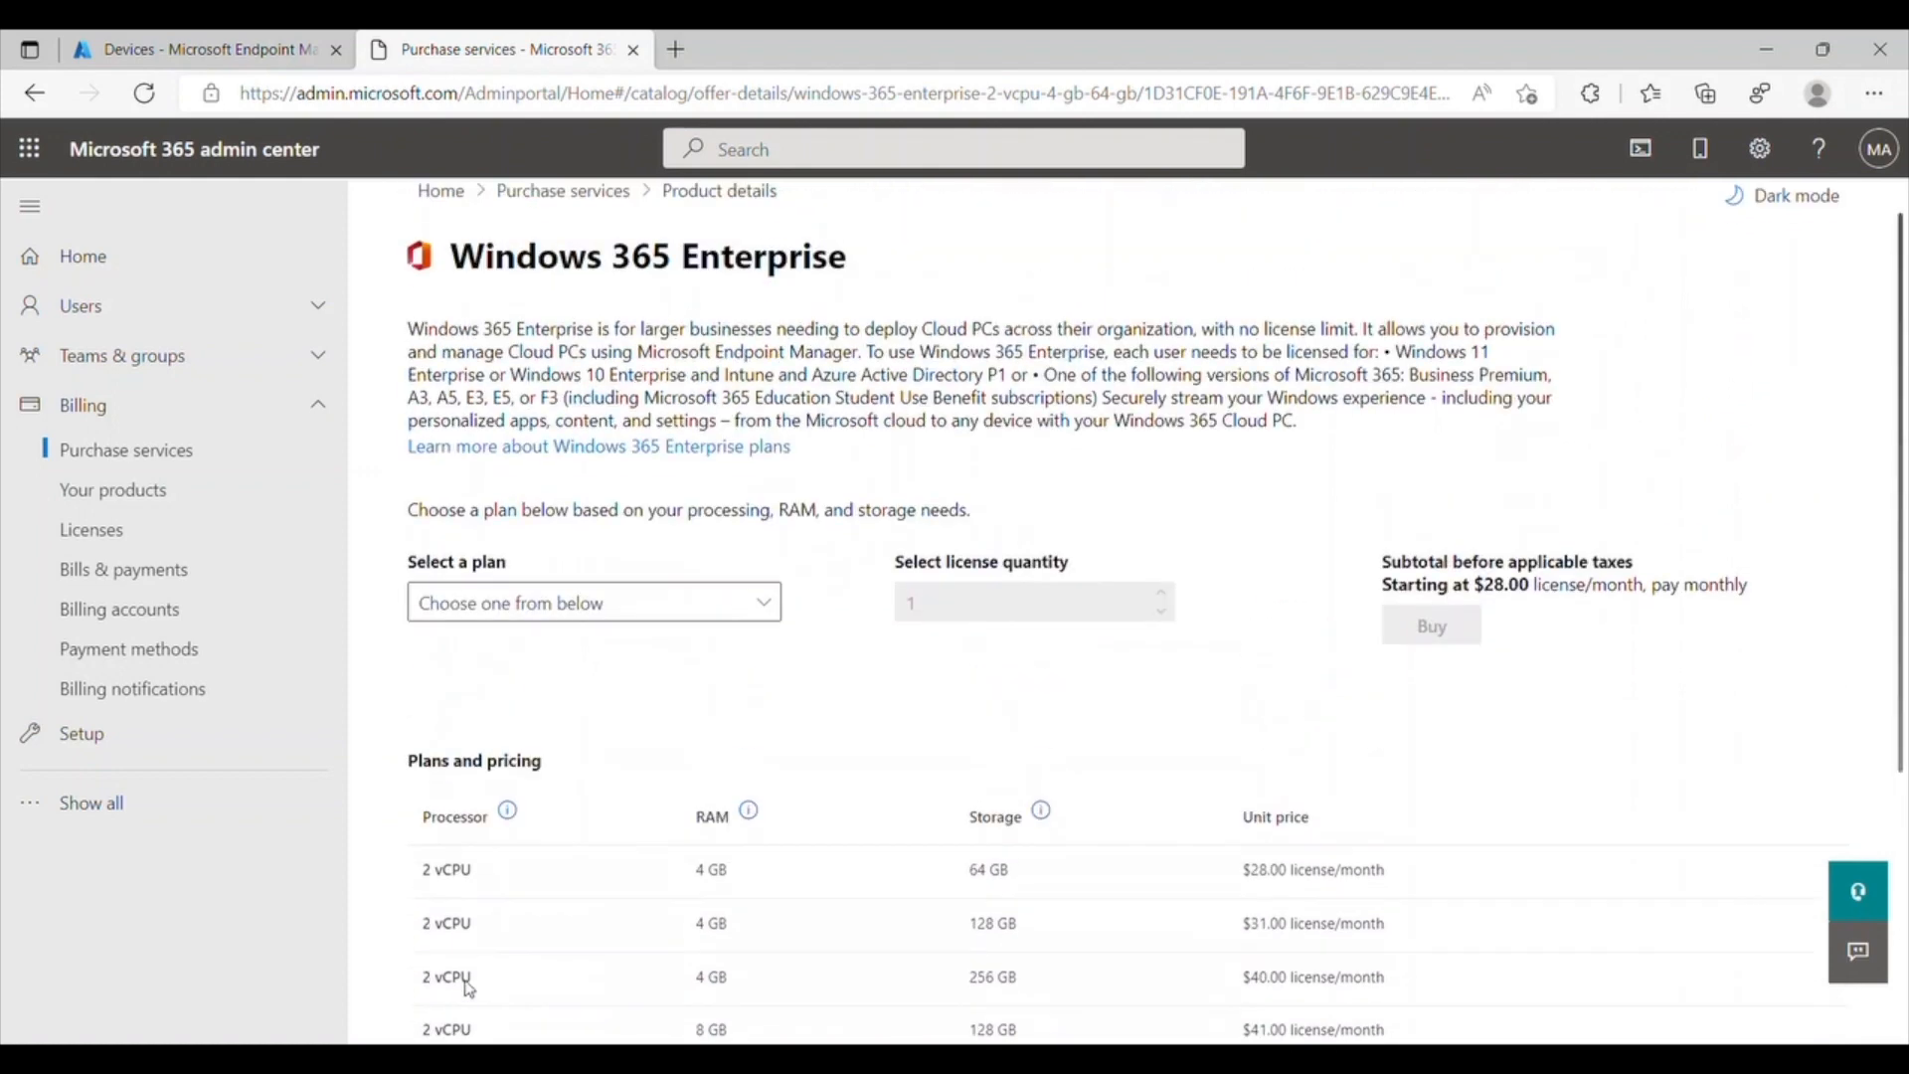
{"action": "left_click", "coordinate": [767, 625]}
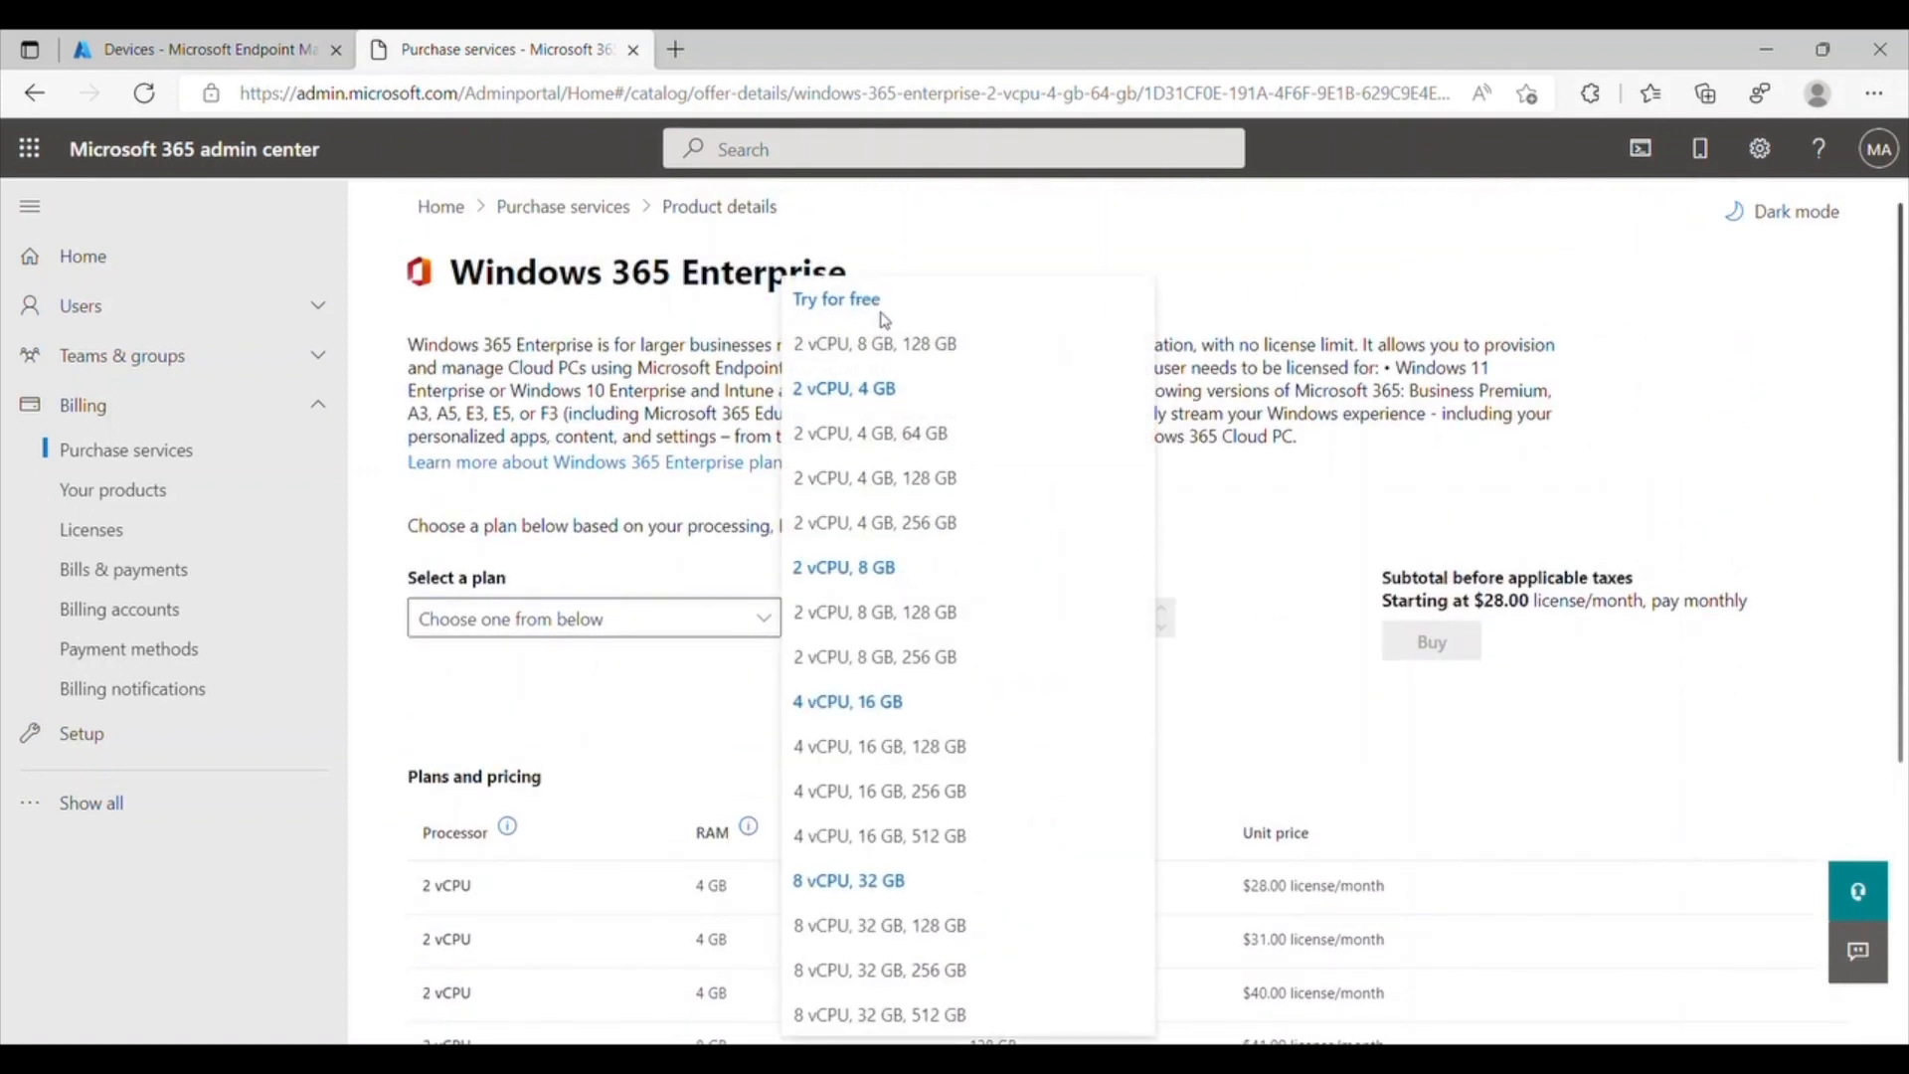
{"action": "left_click", "coordinate": [973, 357]}
{"action": "left_click", "coordinate": [1517, 664]}
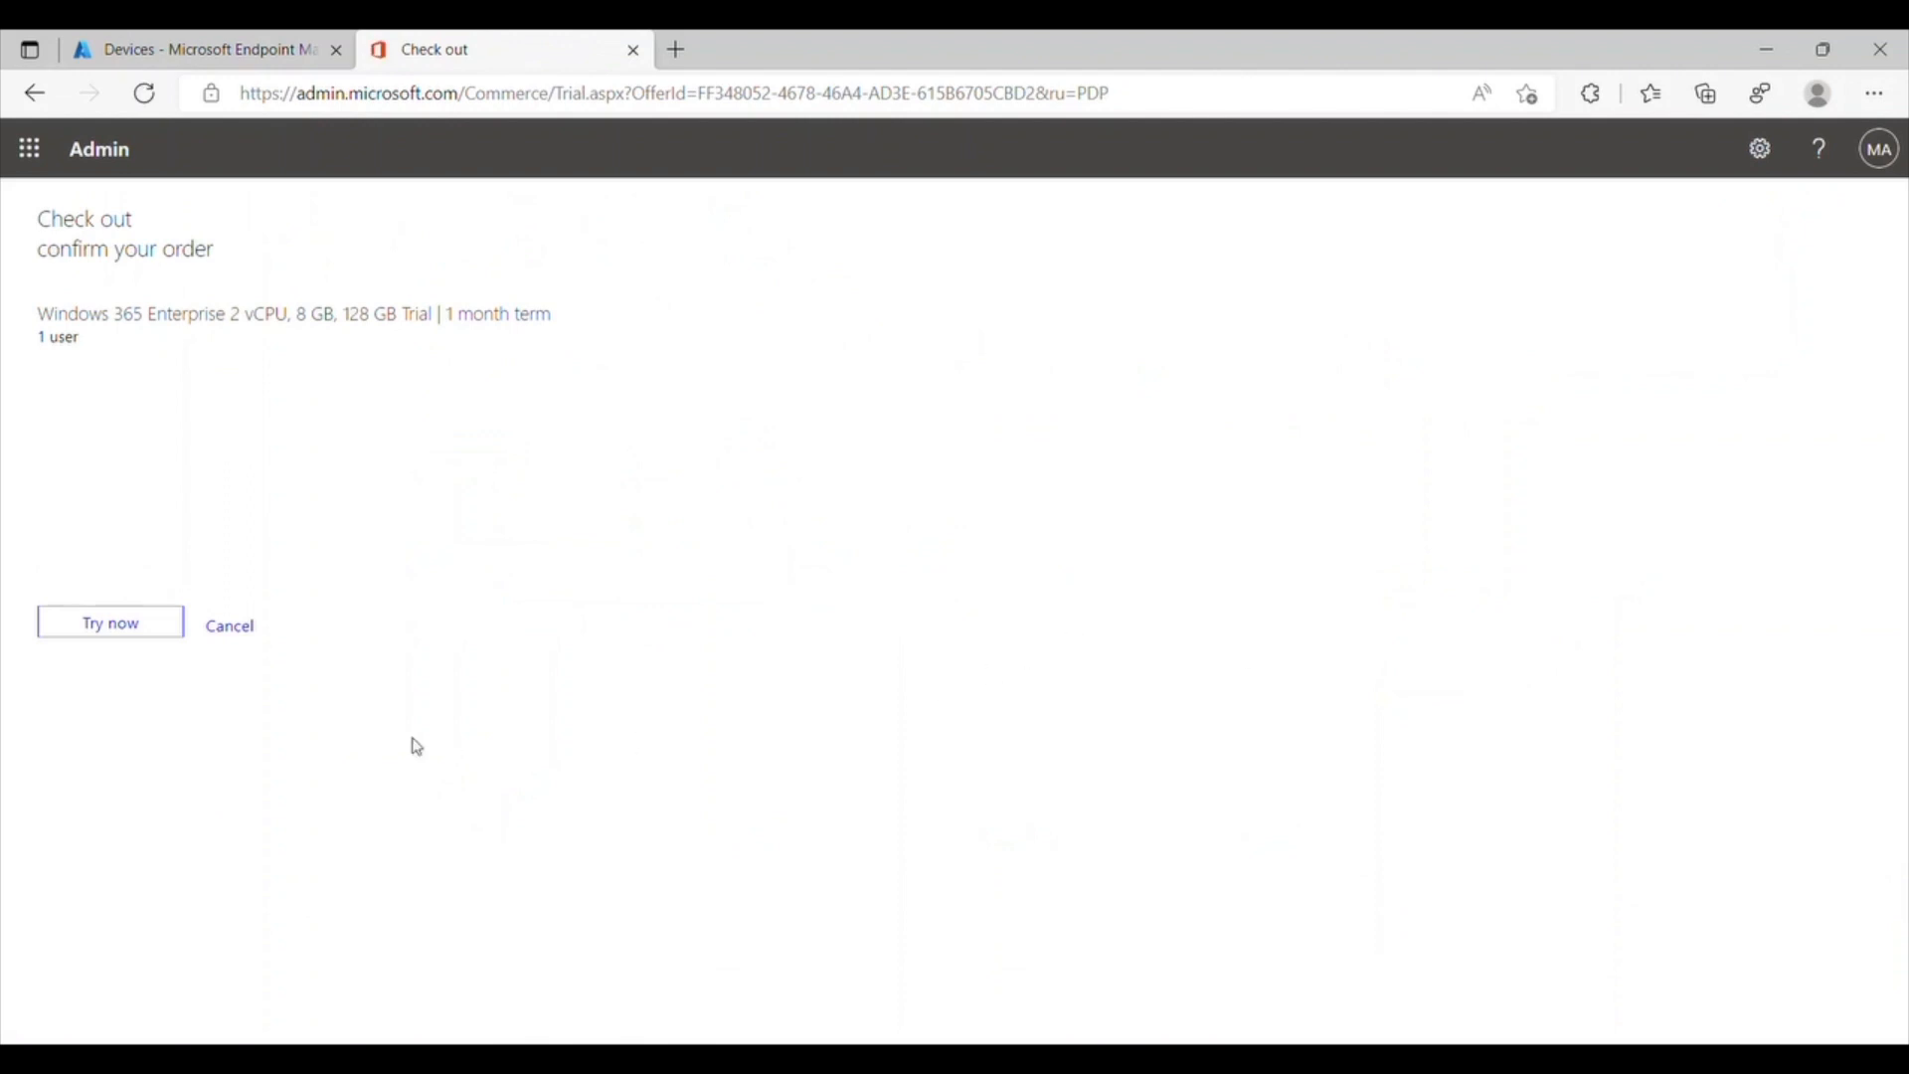
{"action": "left_click", "coordinate": [165, 637]}
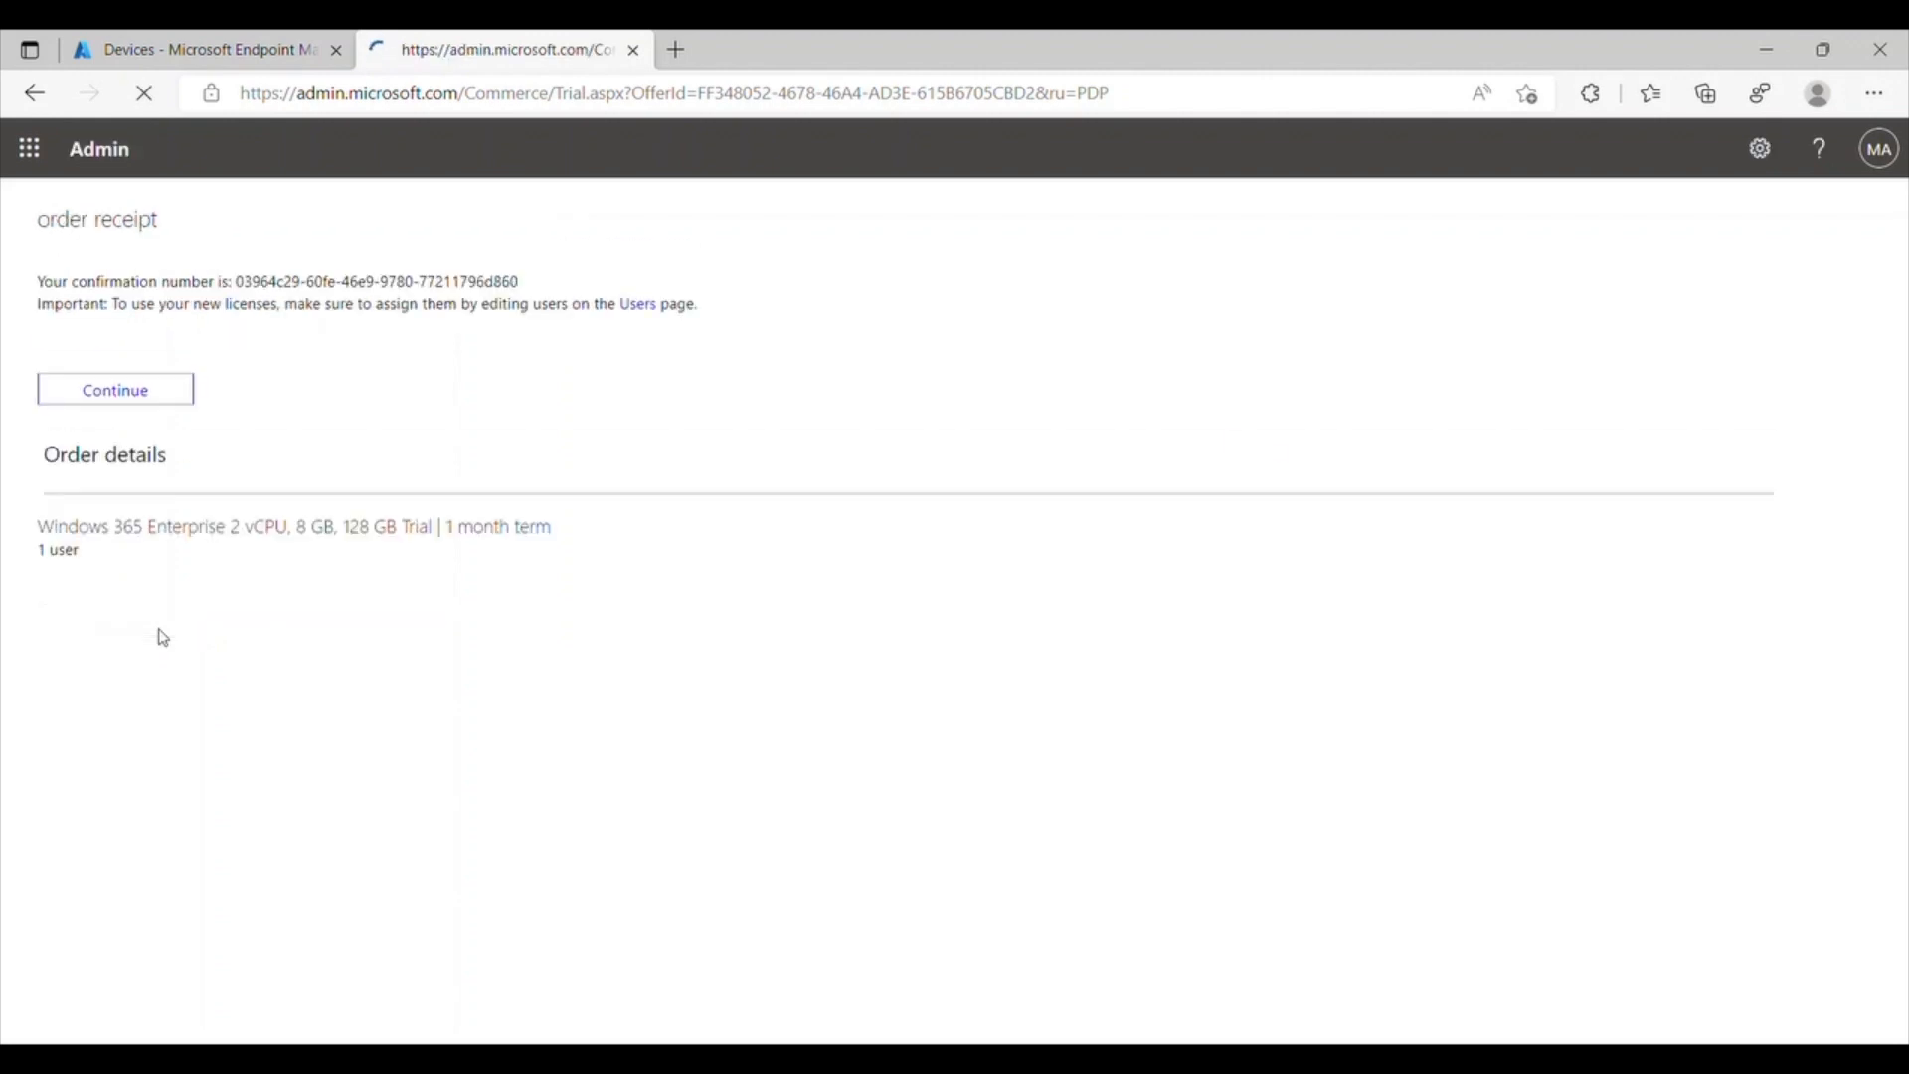
{"action": "left_click", "coordinate": [162, 389]}
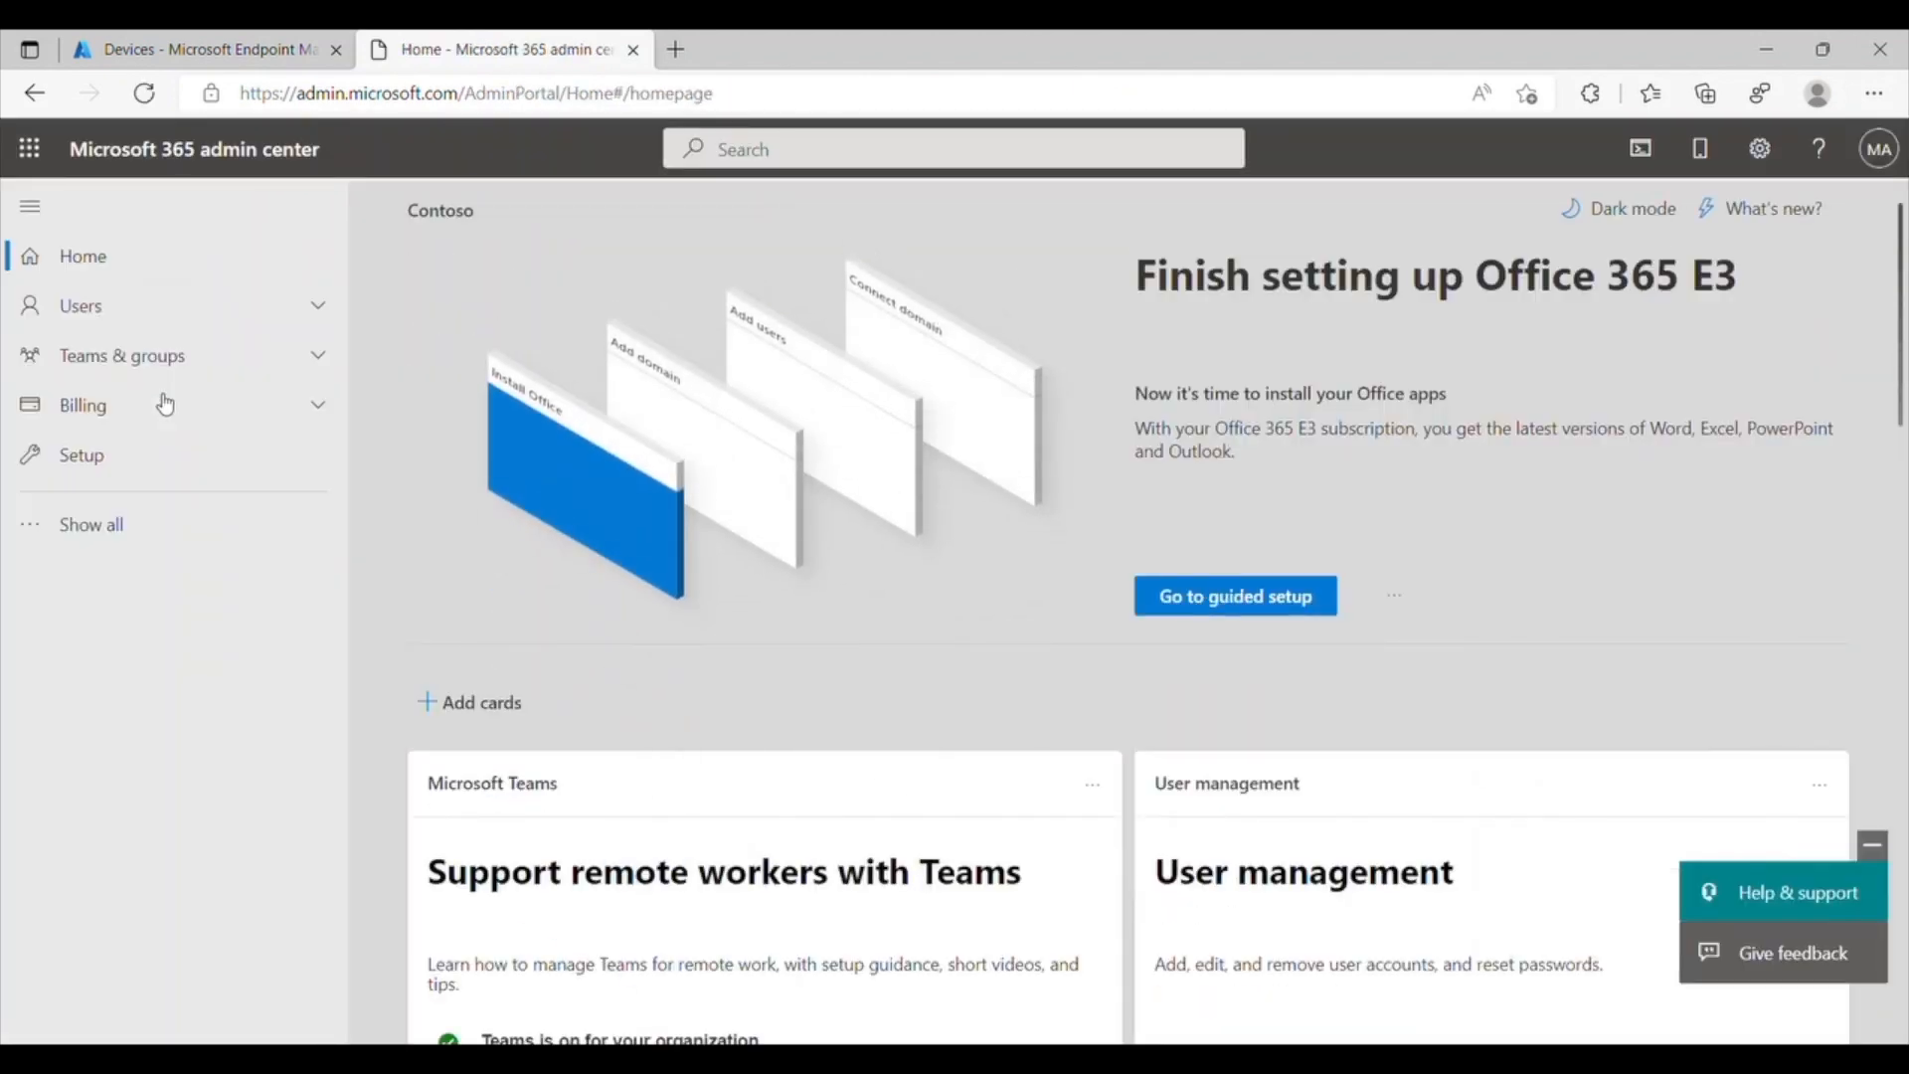
Step: Assign the Windows 365 Enterprise 2 vCPU, 8 GB, 128 GB license to the MOD Administrator account
{"action": "left_click", "coordinate": [320, 407]}
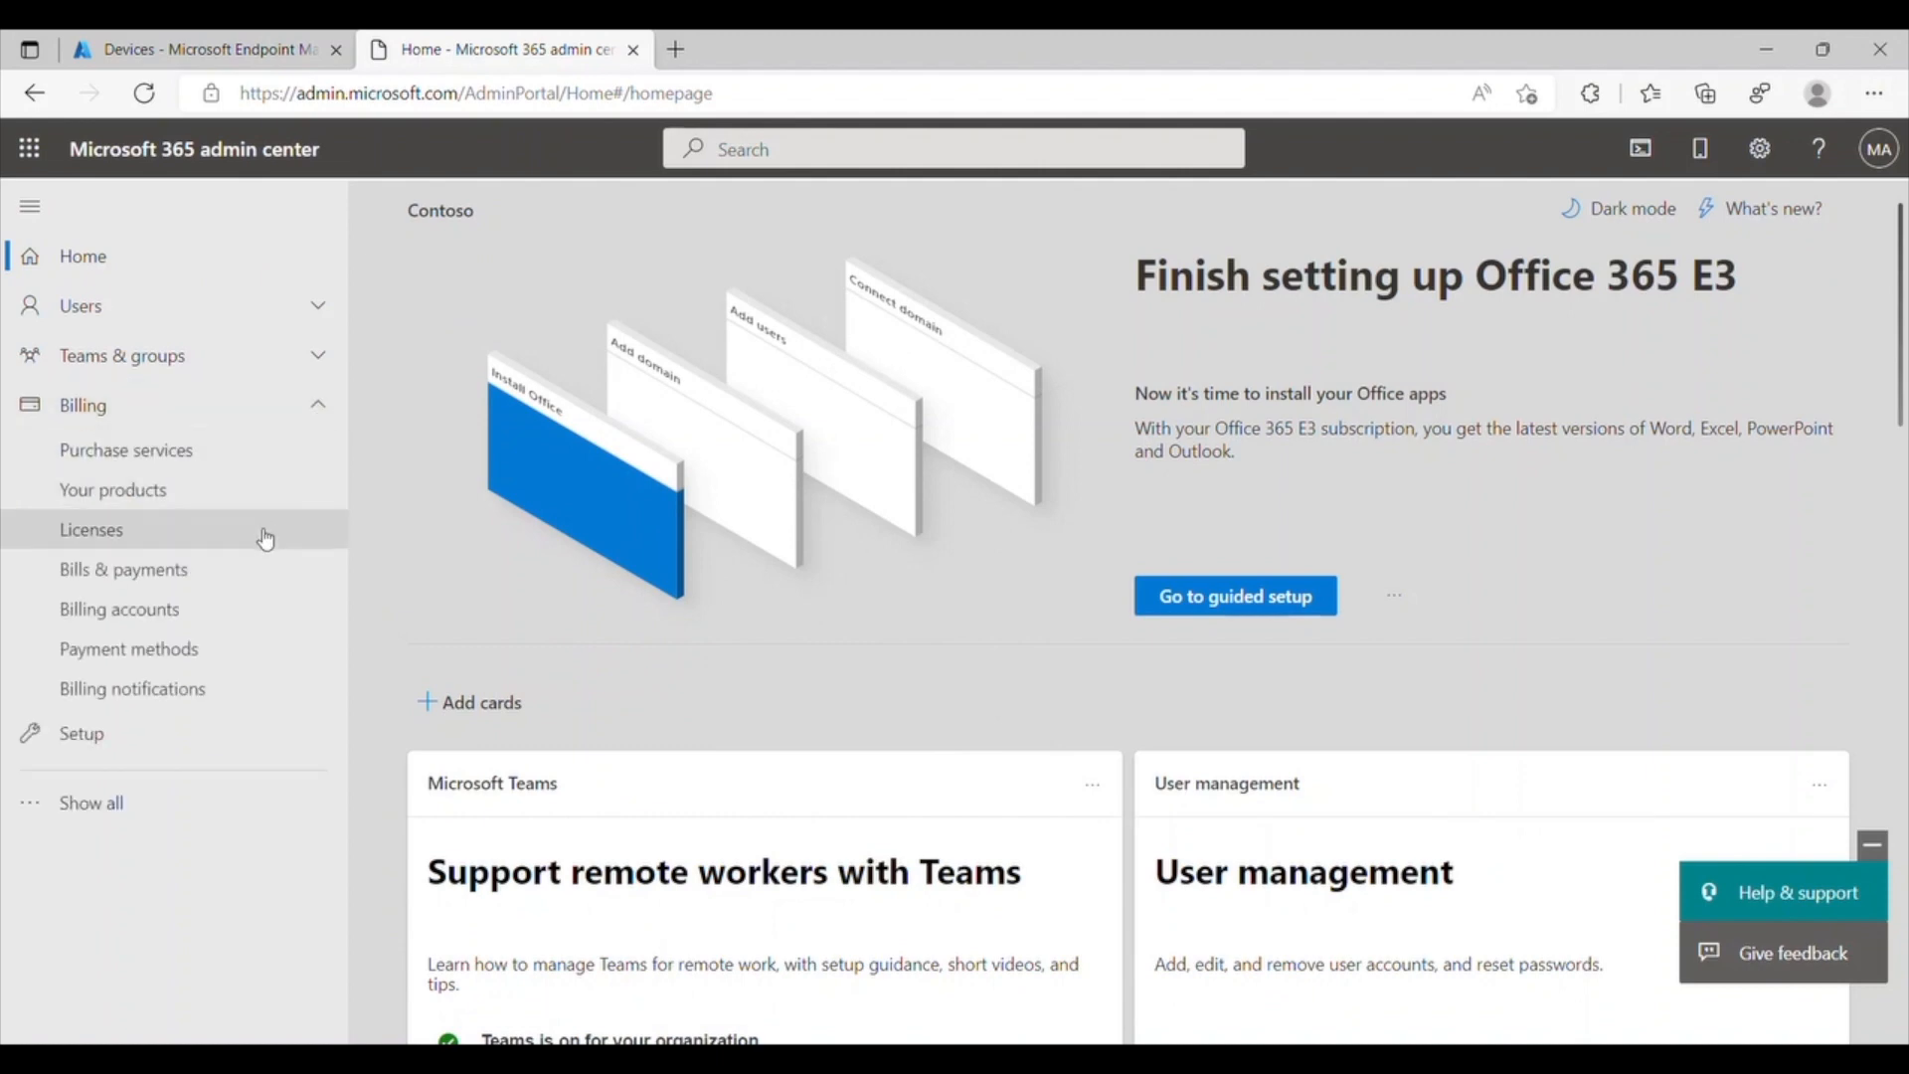
{"action": "left_click", "coordinate": [264, 538]}
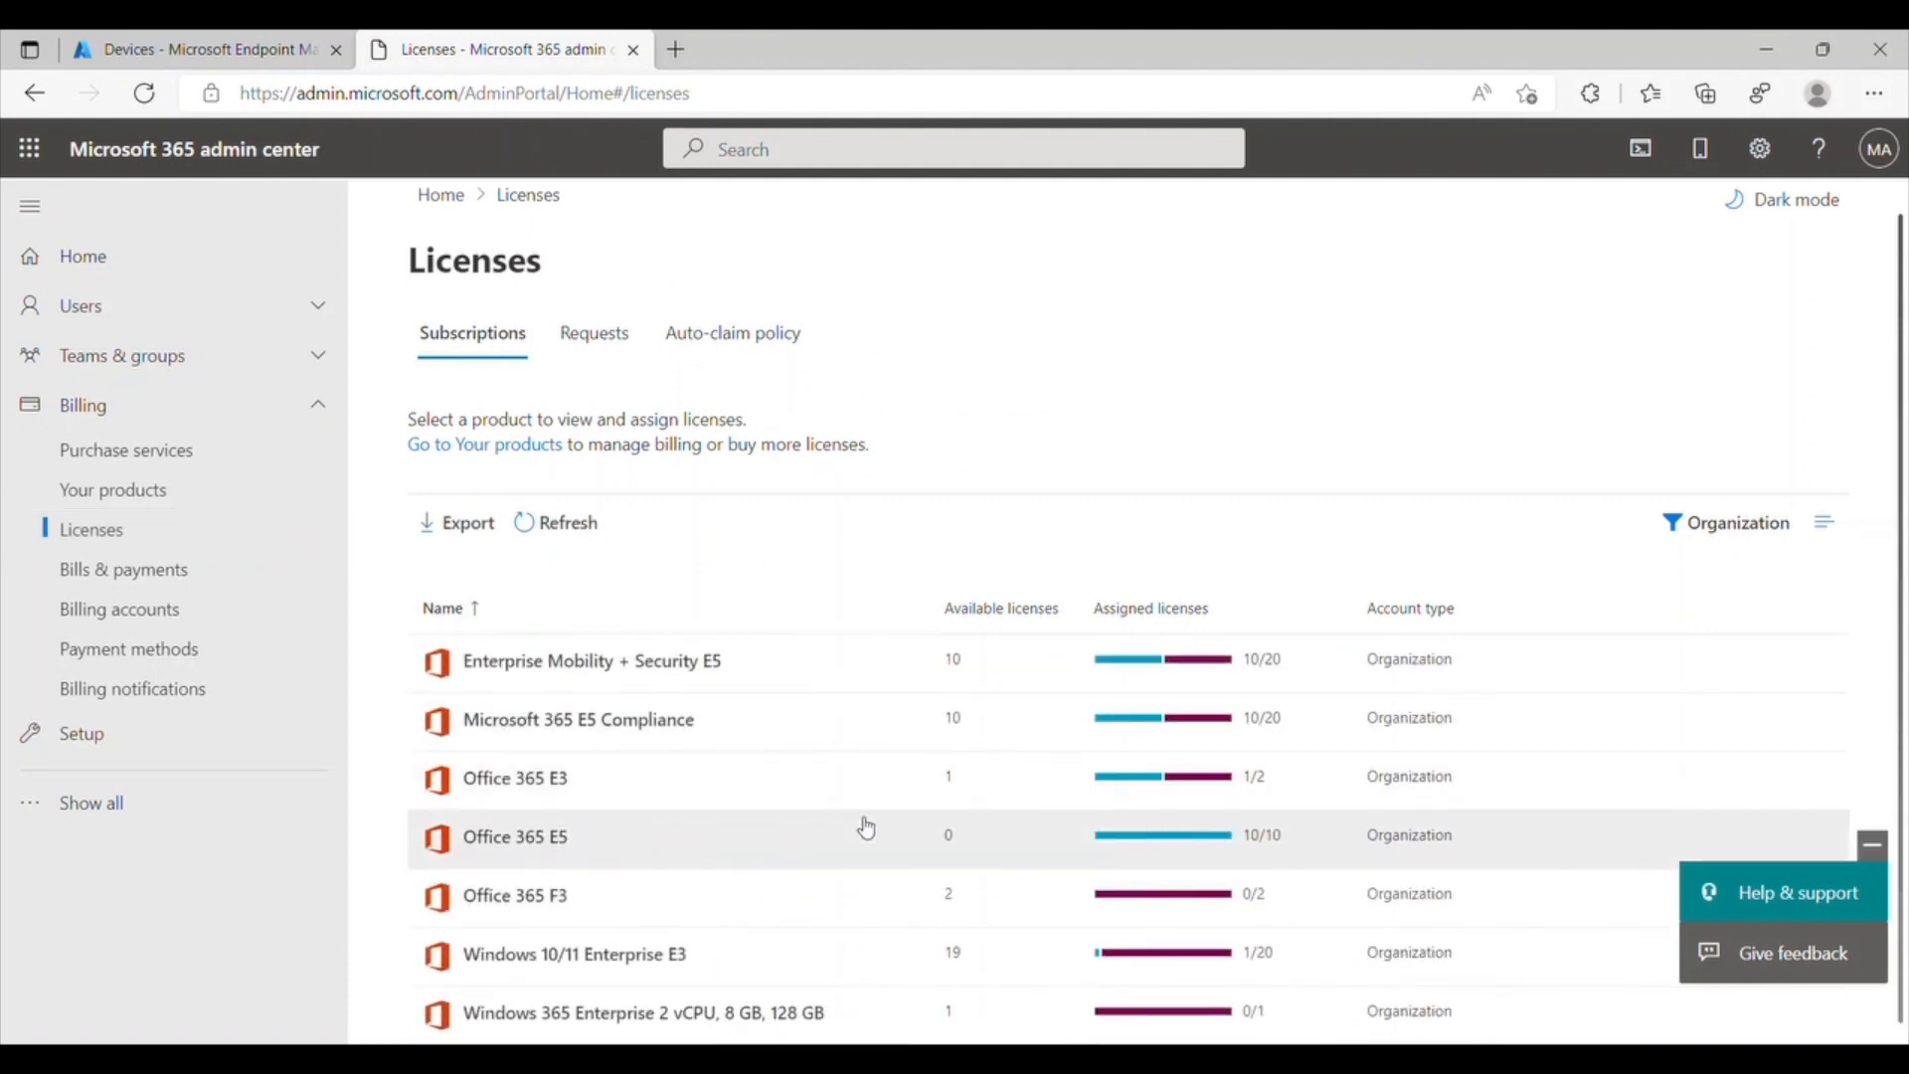
{"action": "left_click", "coordinate": [852, 1021]}
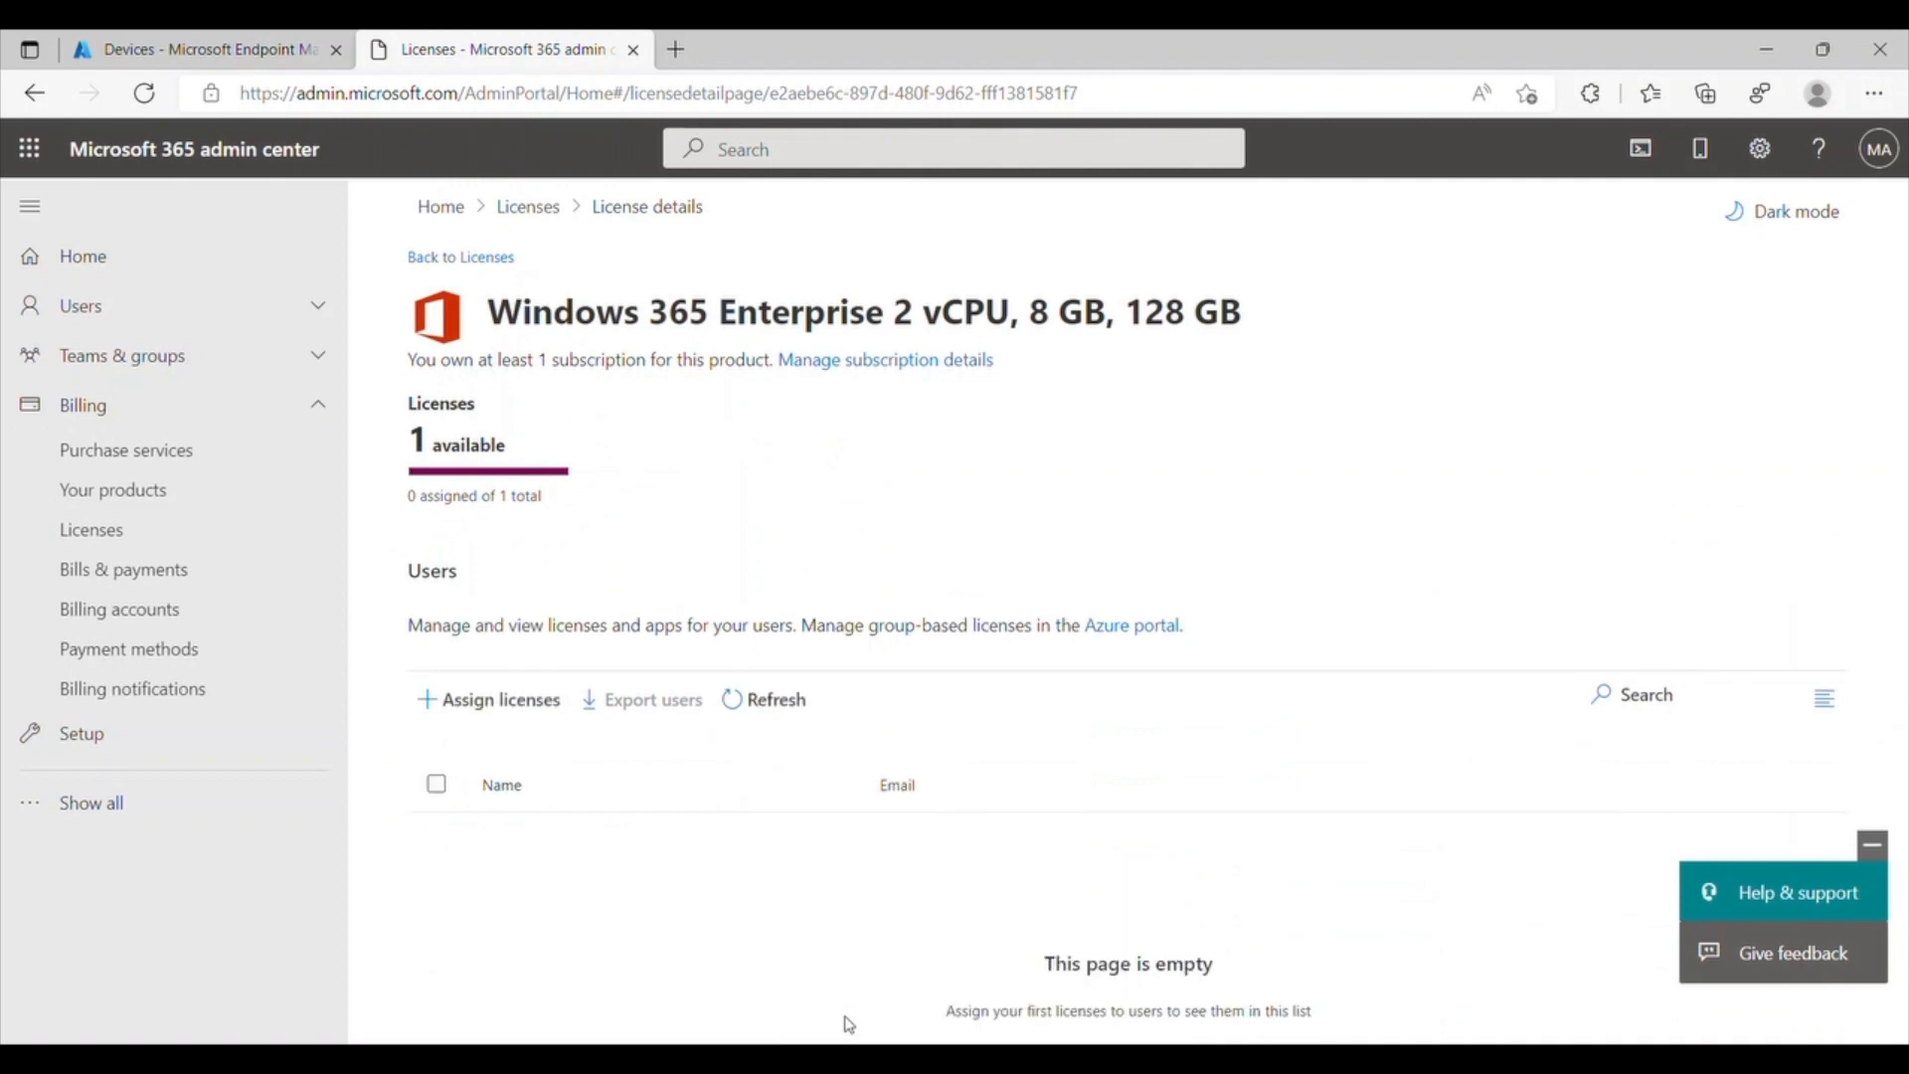
{"action": "left_click", "coordinate": [548, 719]}
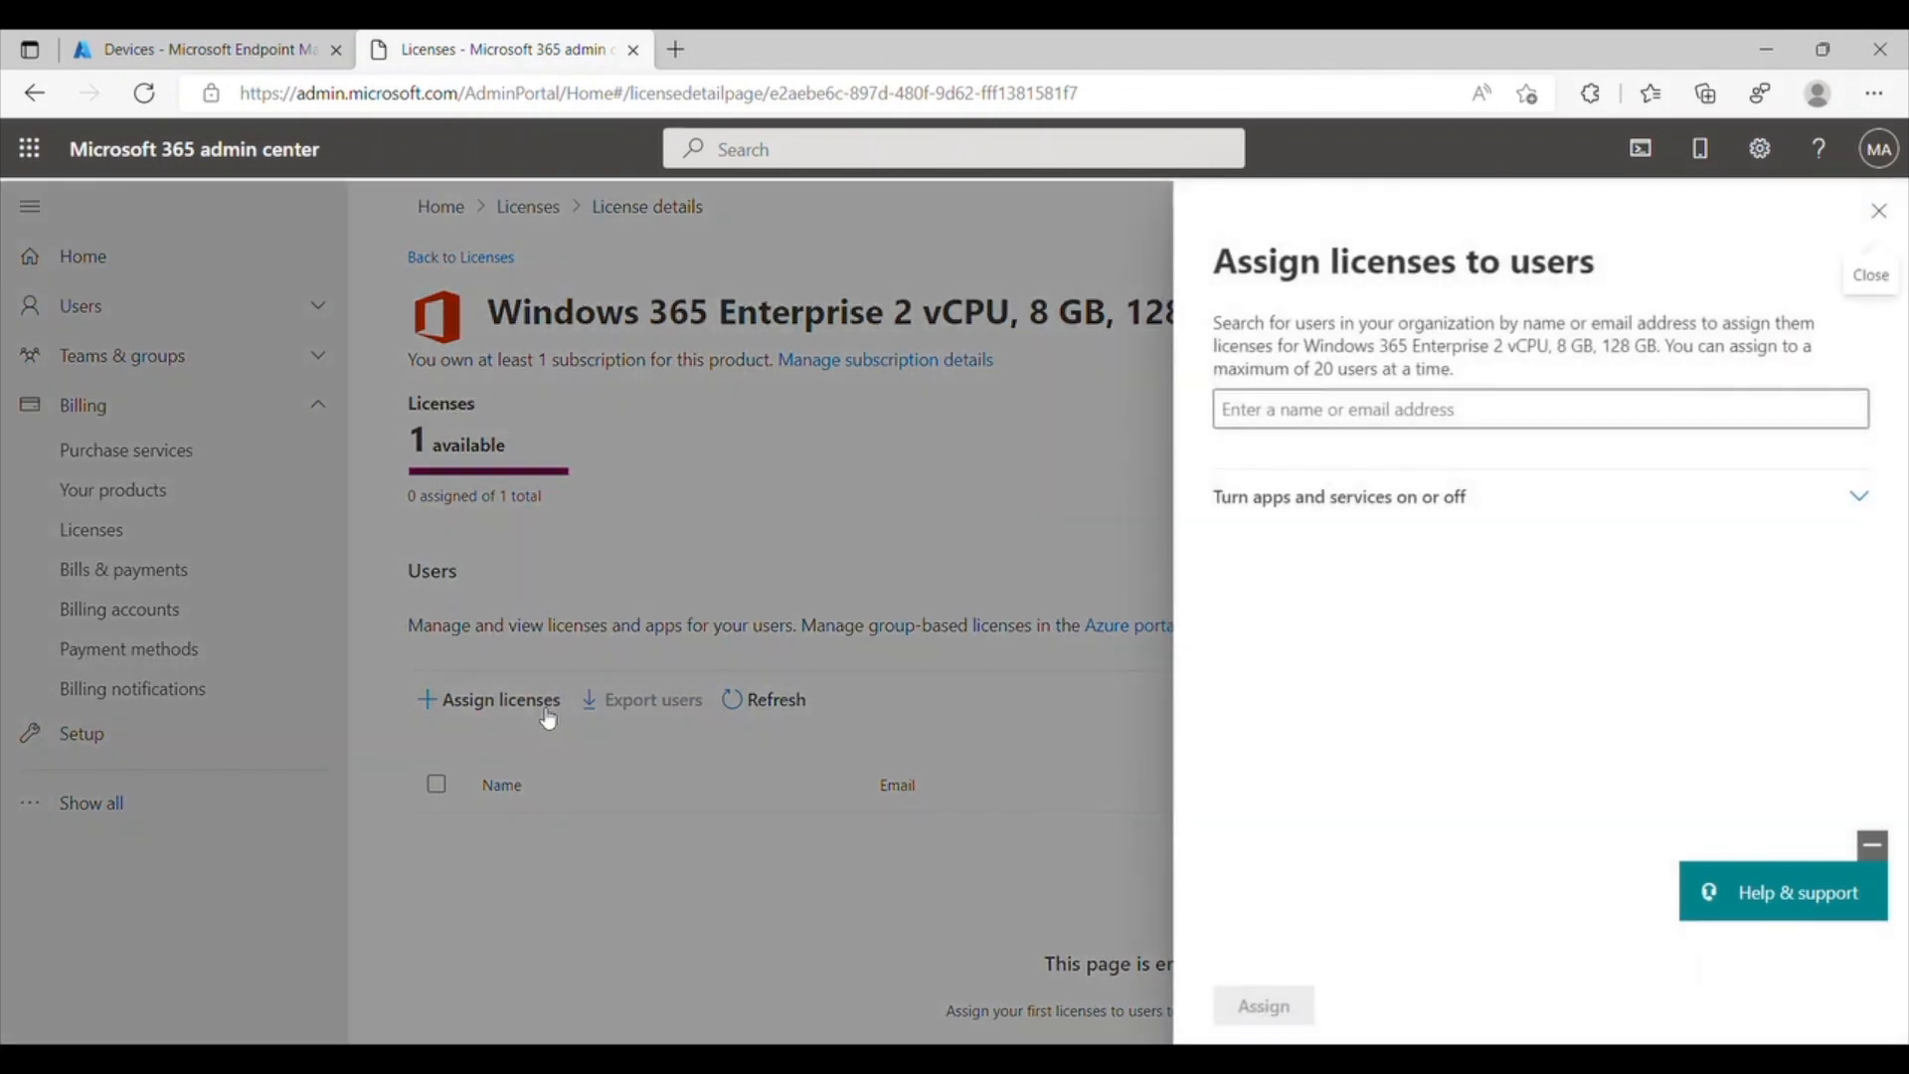
{"action": "left_click", "coordinate": [1318, 415]}
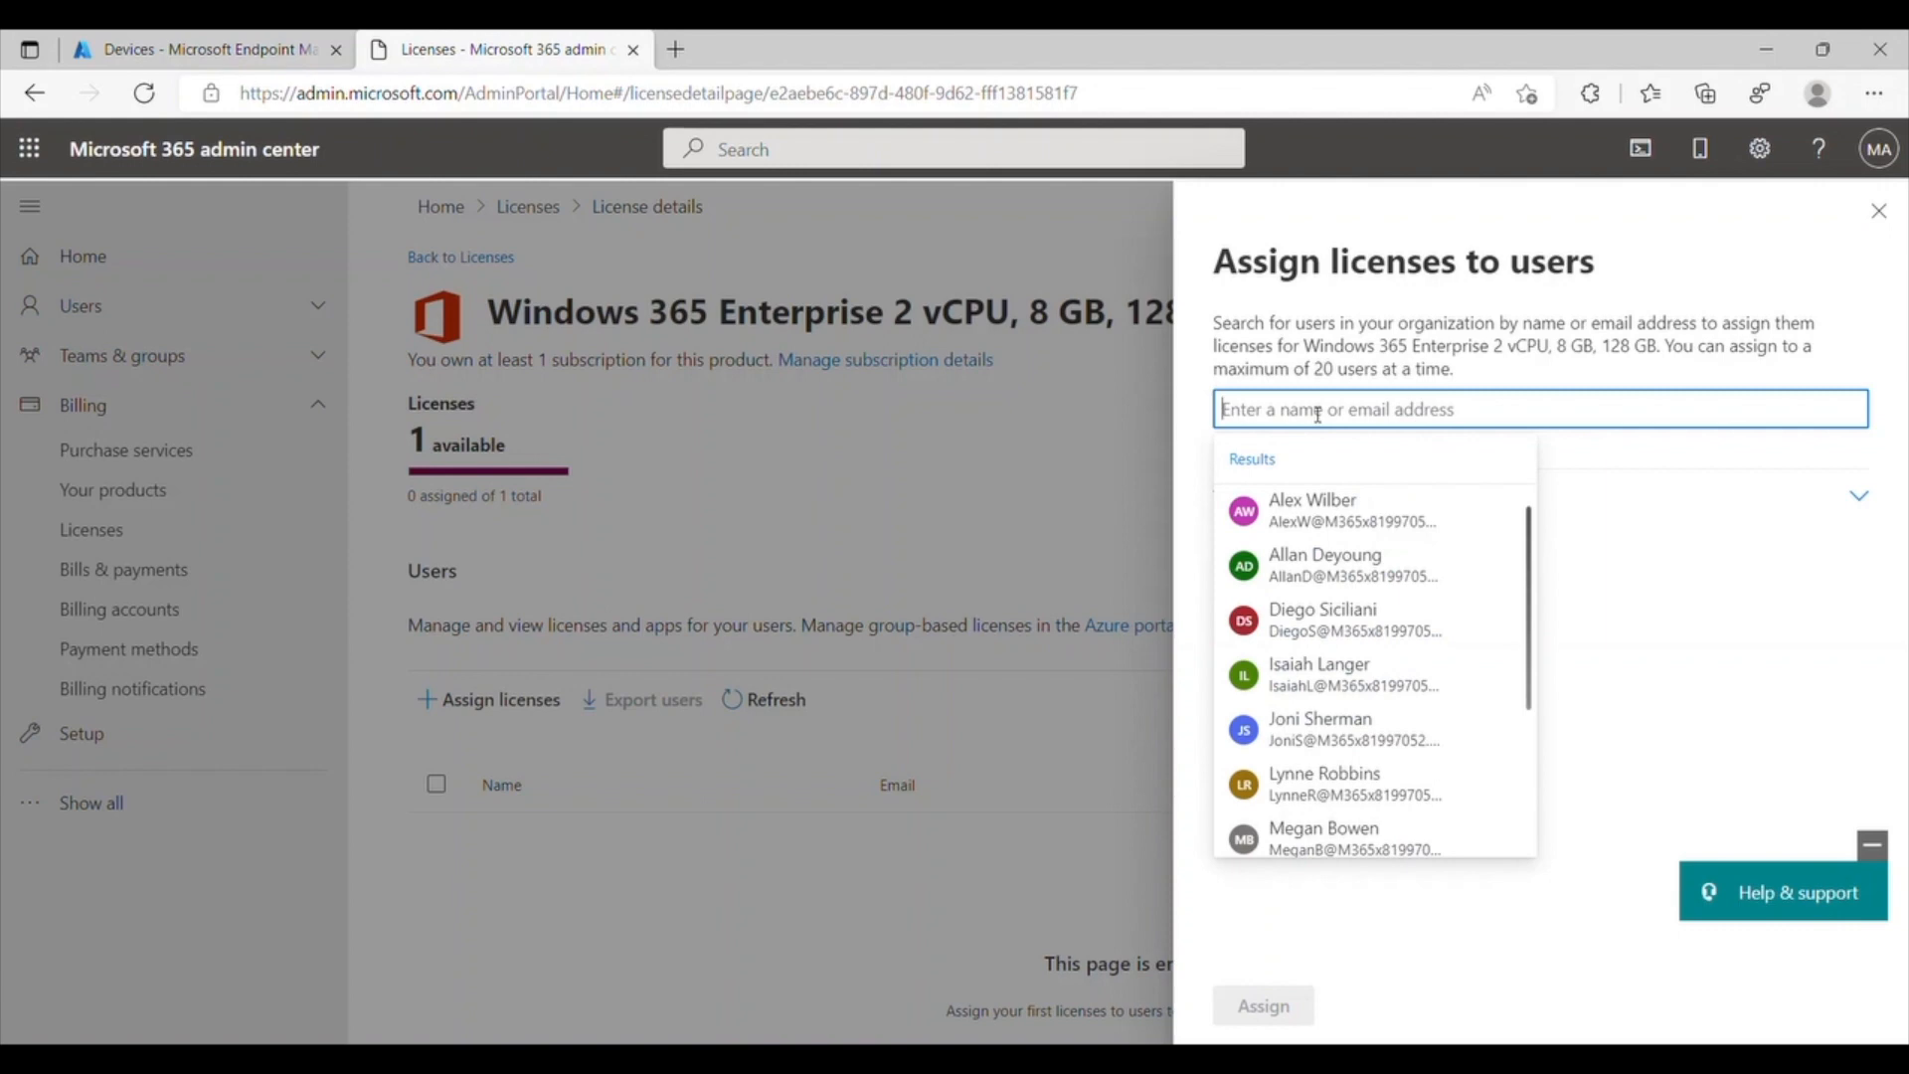
{"action": "type", "text": "admin"}
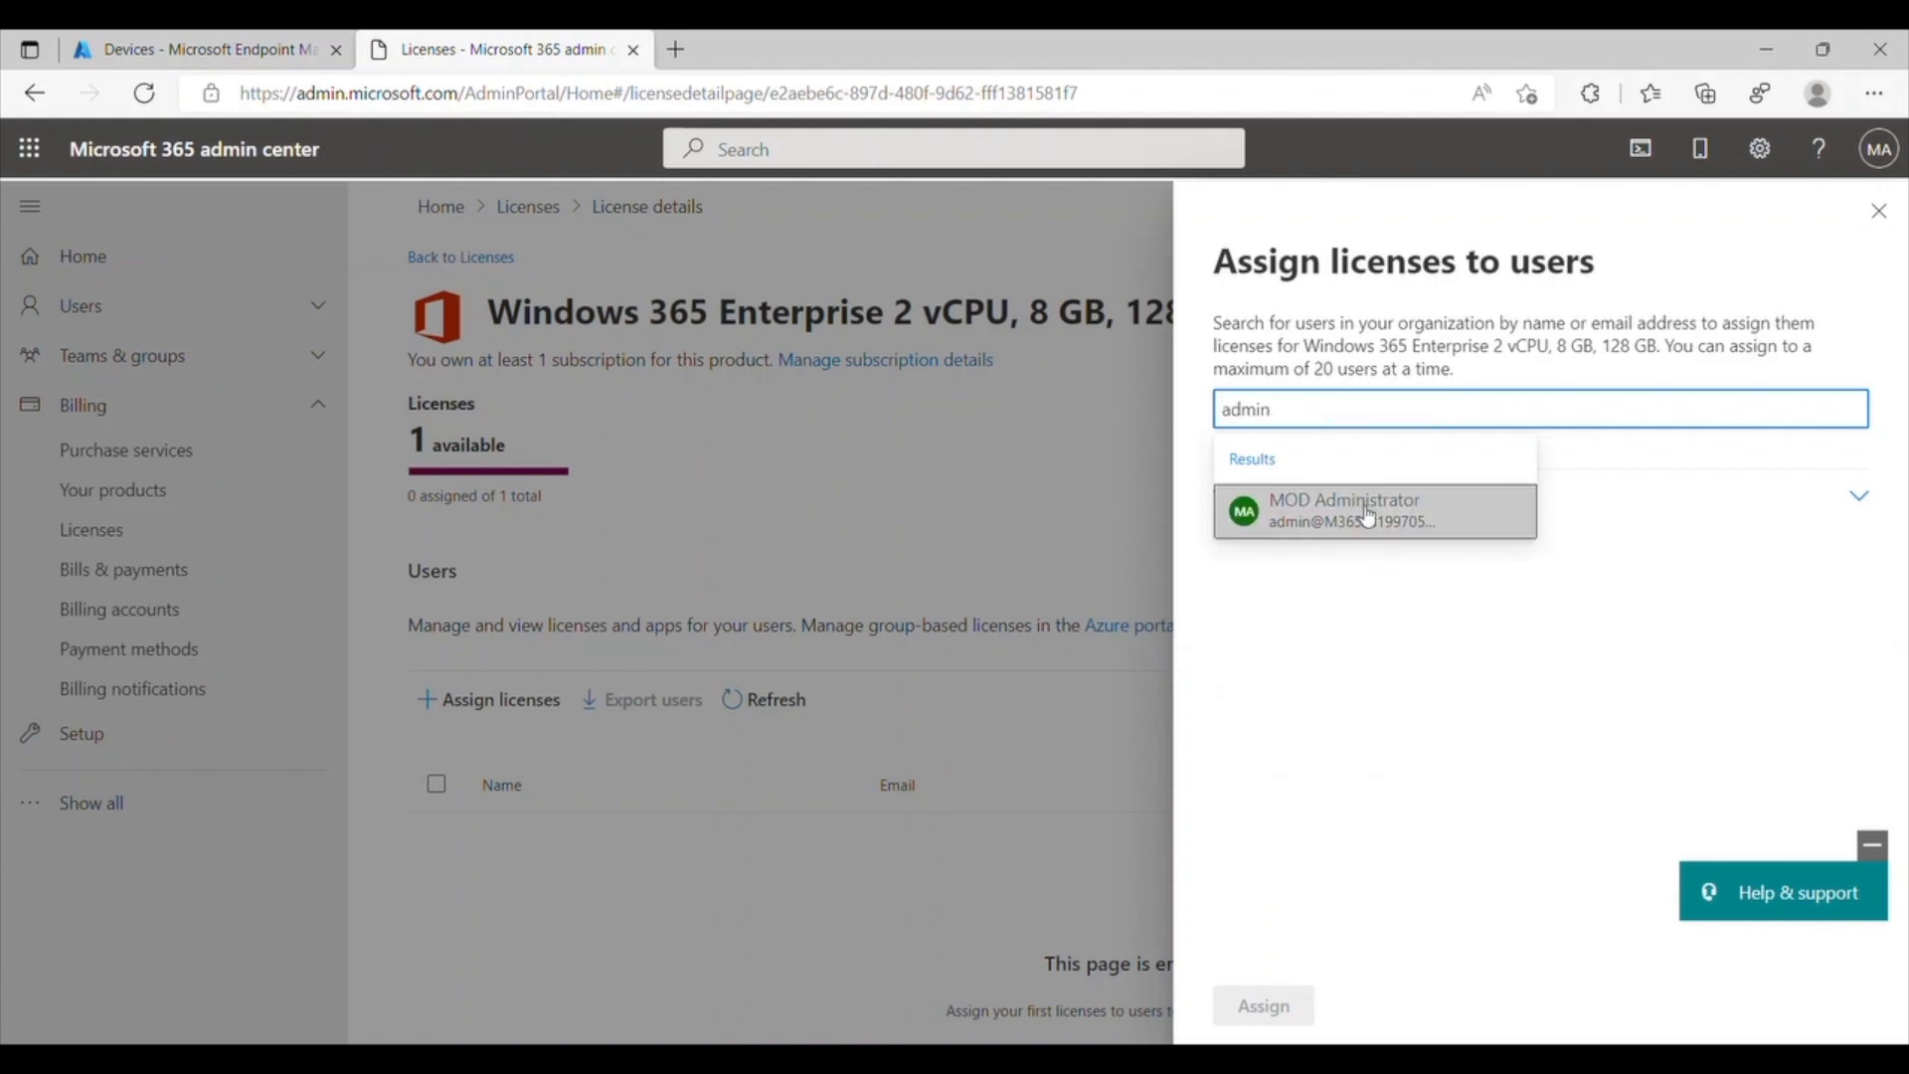
{"action": "left_click", "coordinate": [1367, 515]}
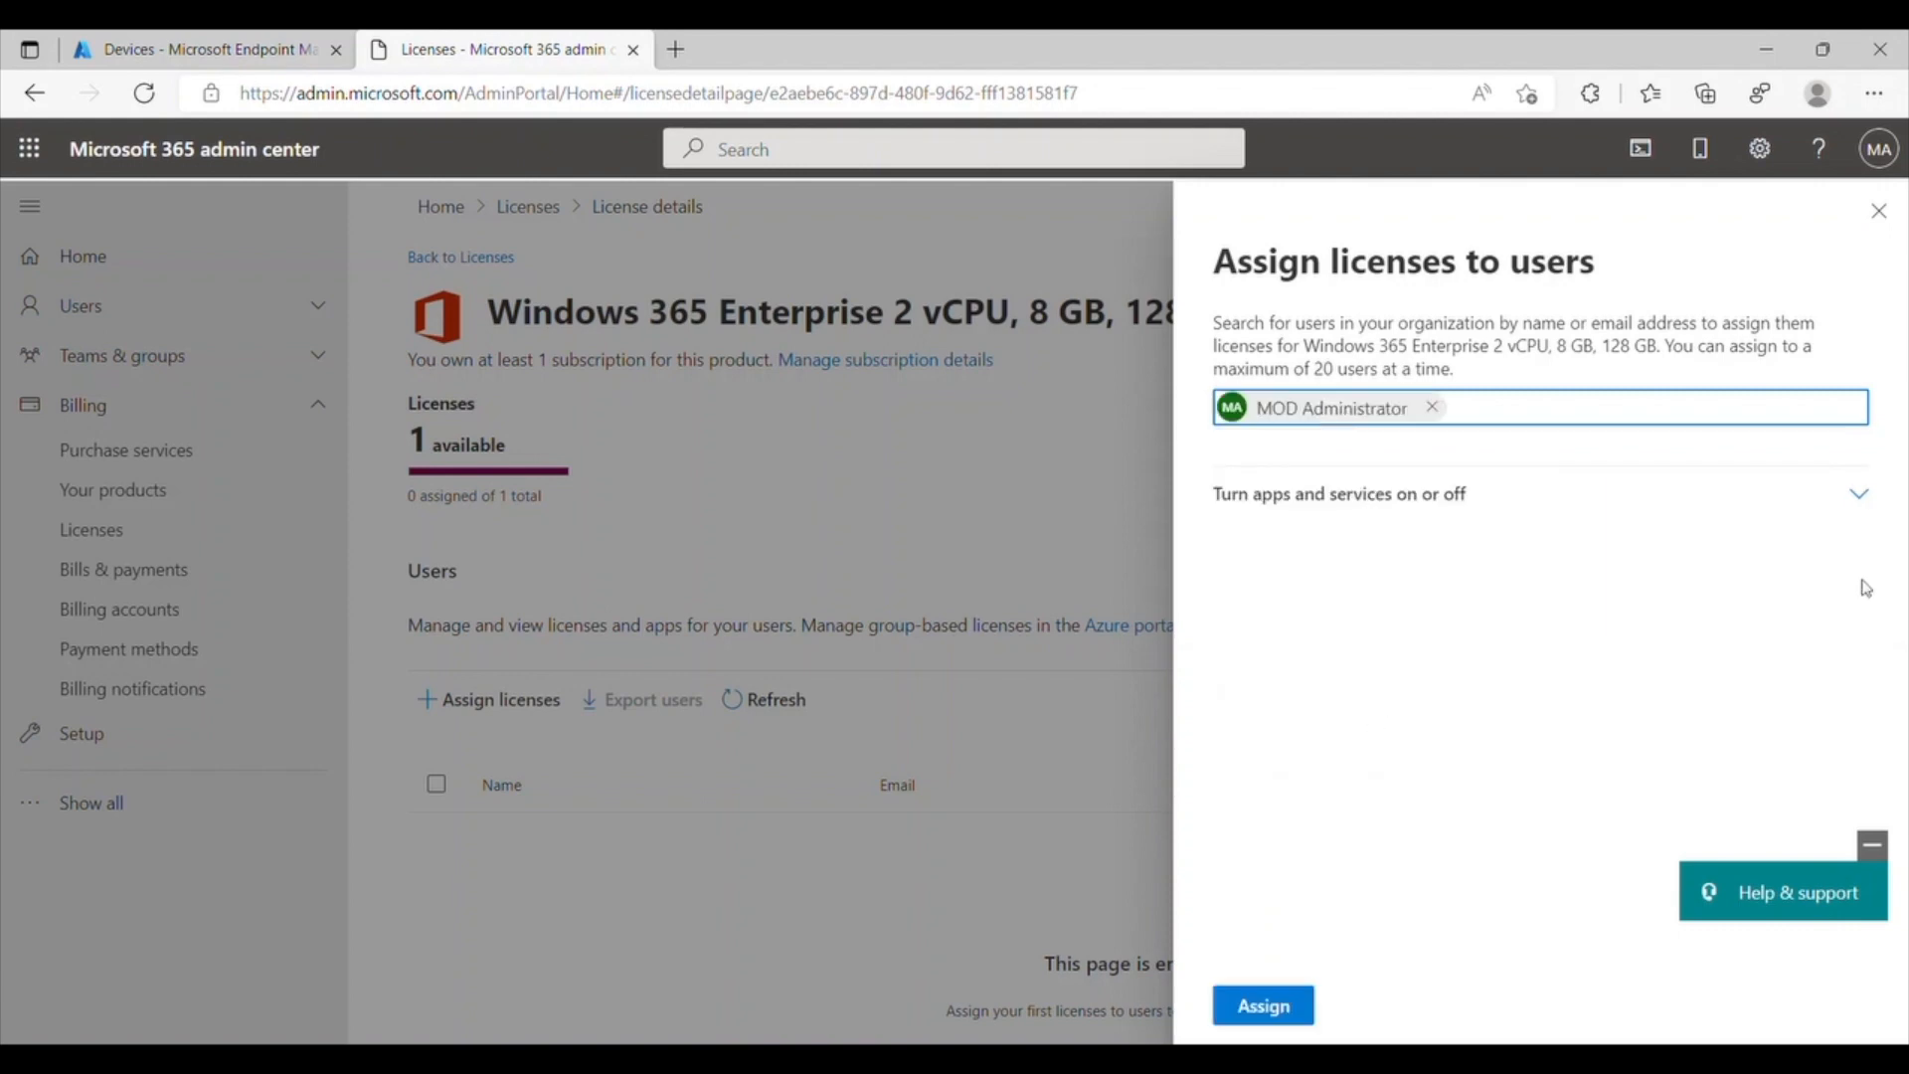
{"action": "left_click", "coordinate": [1859, 494]}
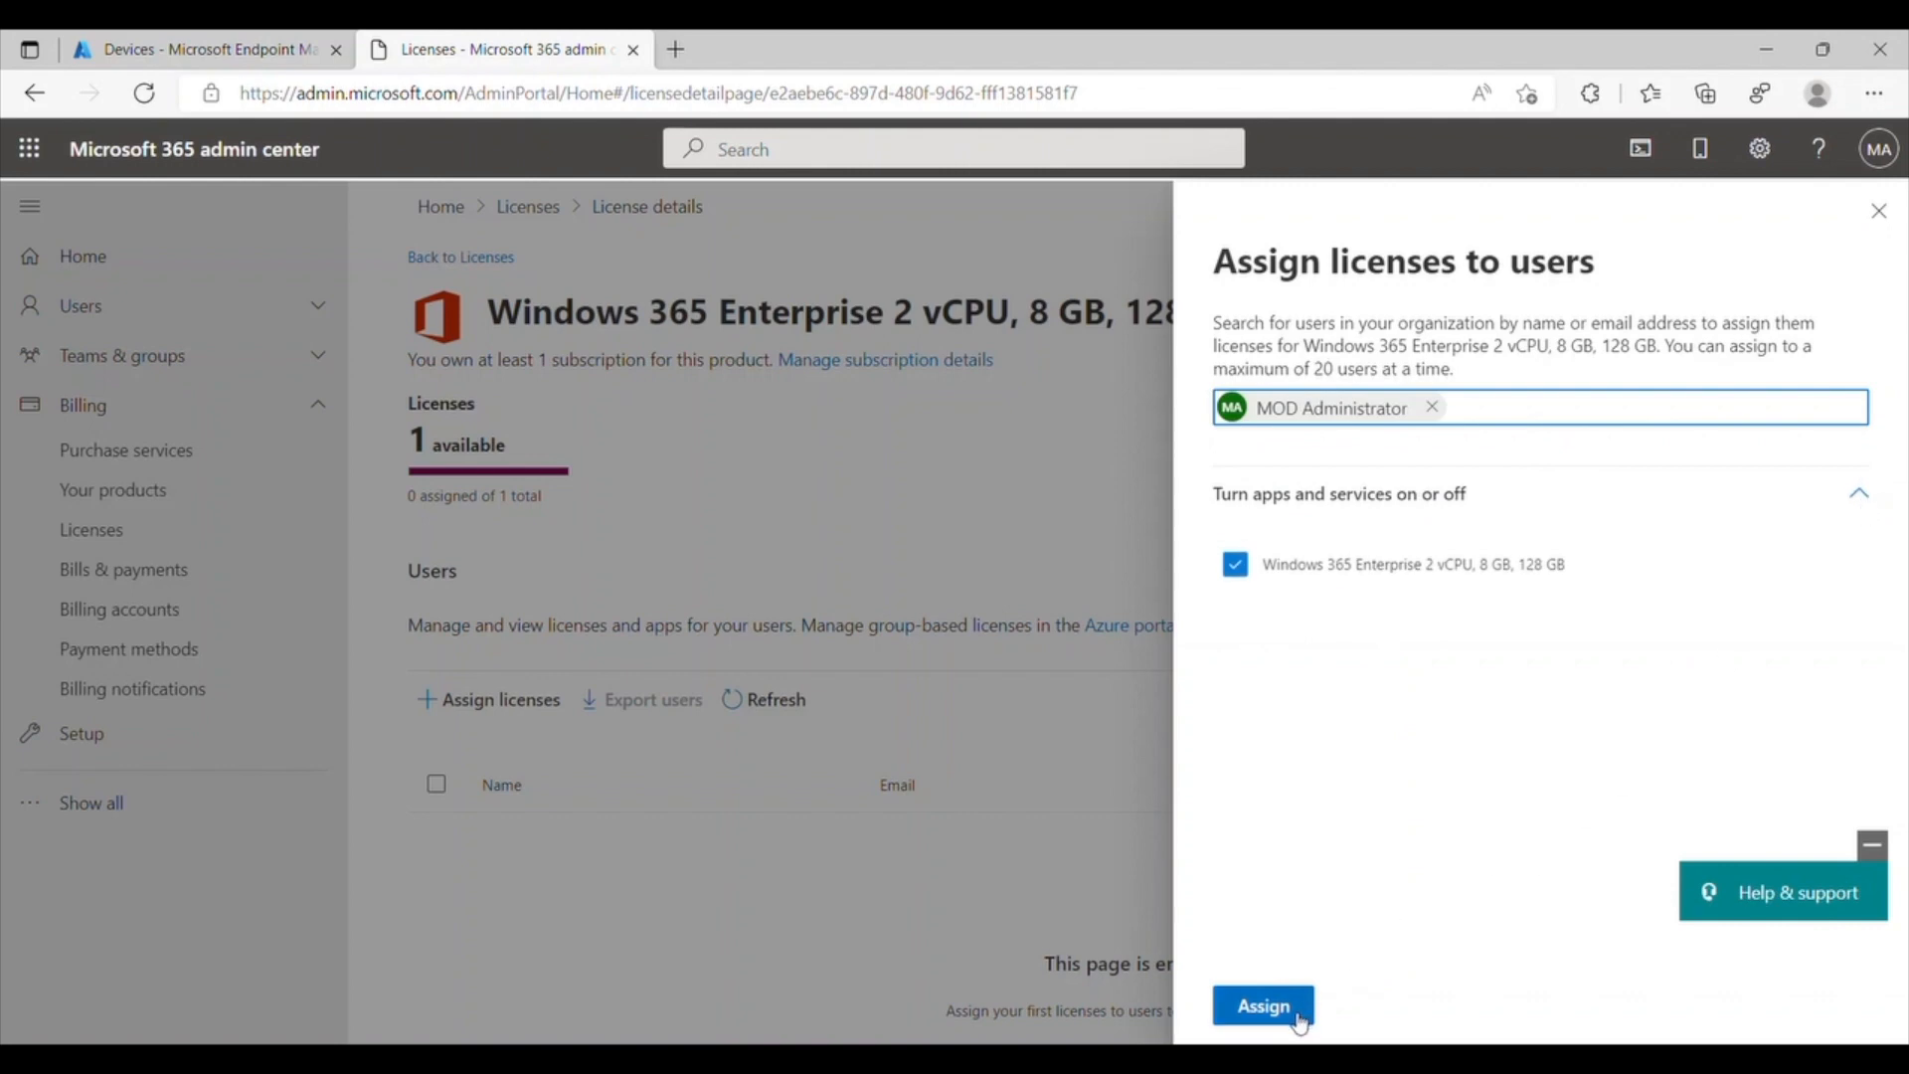
{"action": "left_click", "coordinate": [1264, 1006]}
Step: In Endpoint Manager, create a security group named Windows 365 with the MOD Administrator account as a member
{"action": "left_click", "coordinate": [268, 55]}
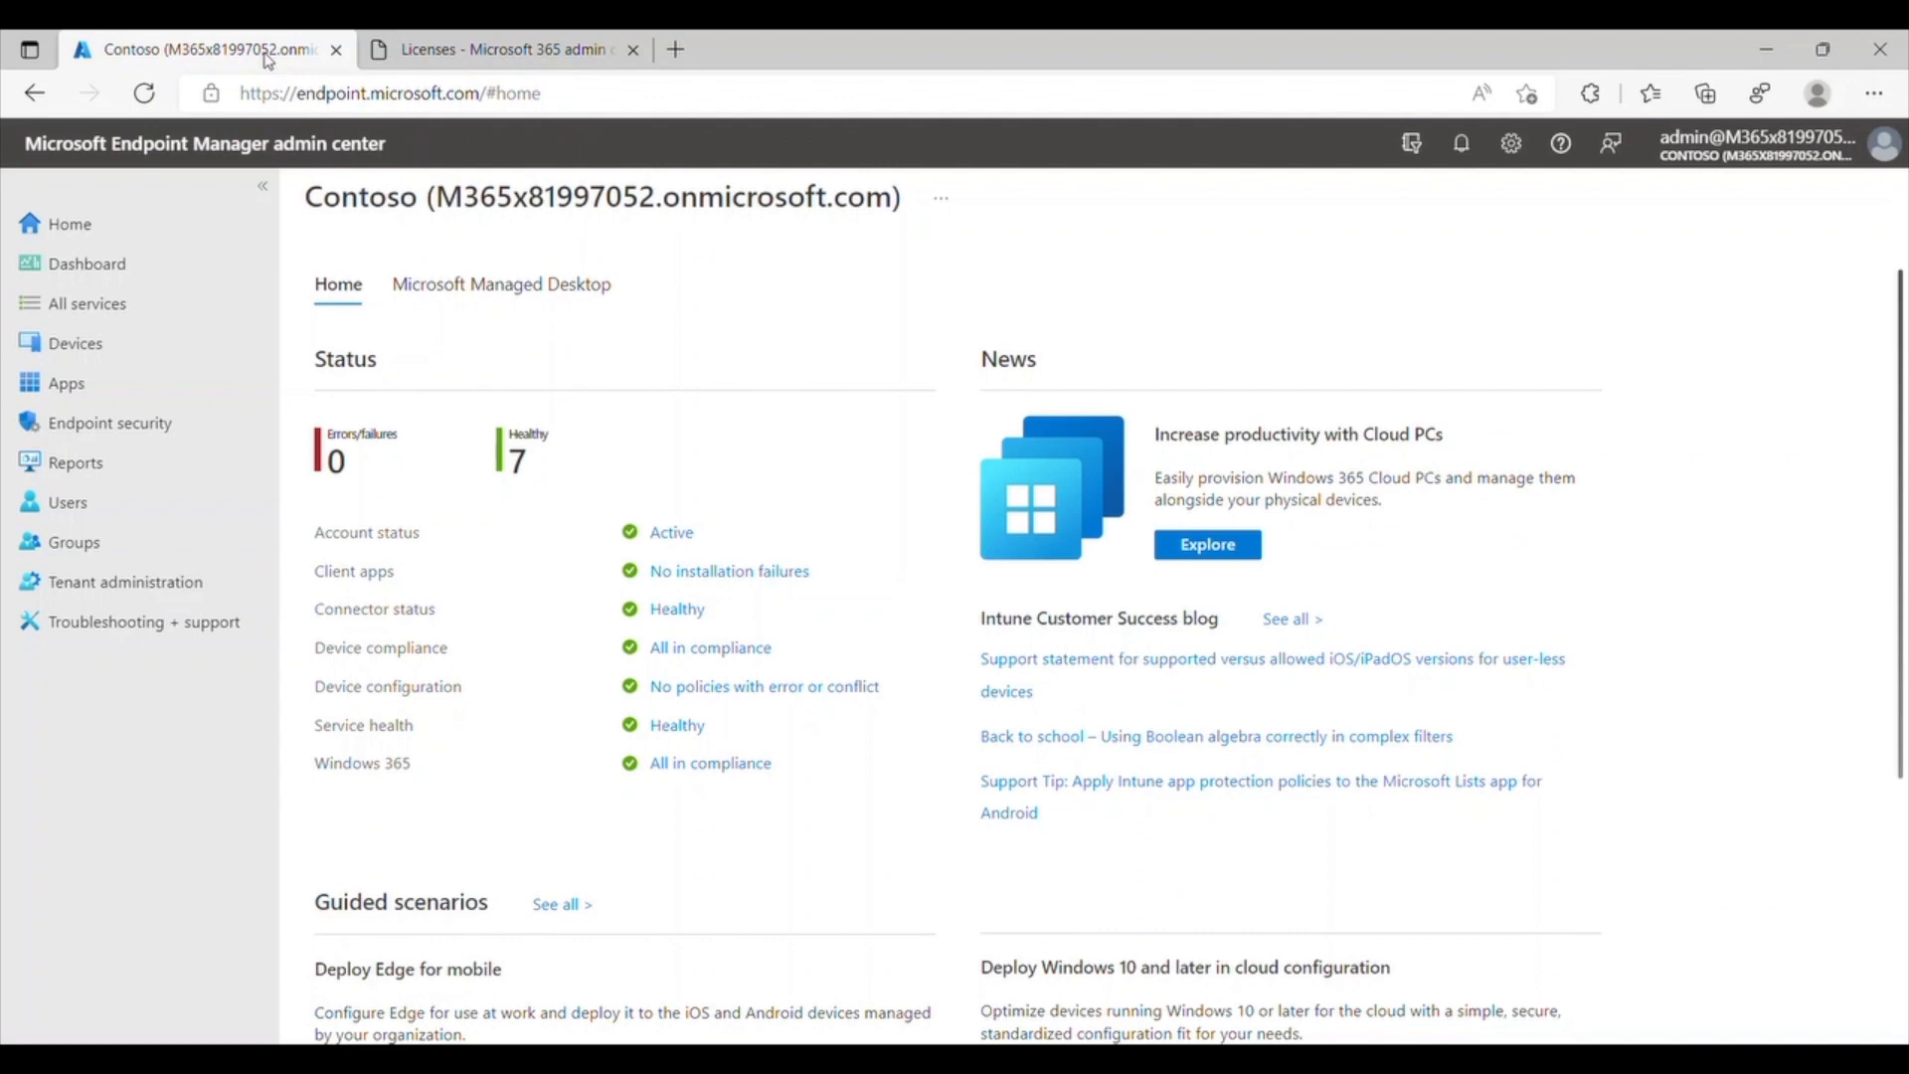
{"action": "left_click", "coordinate": [106, 547]}
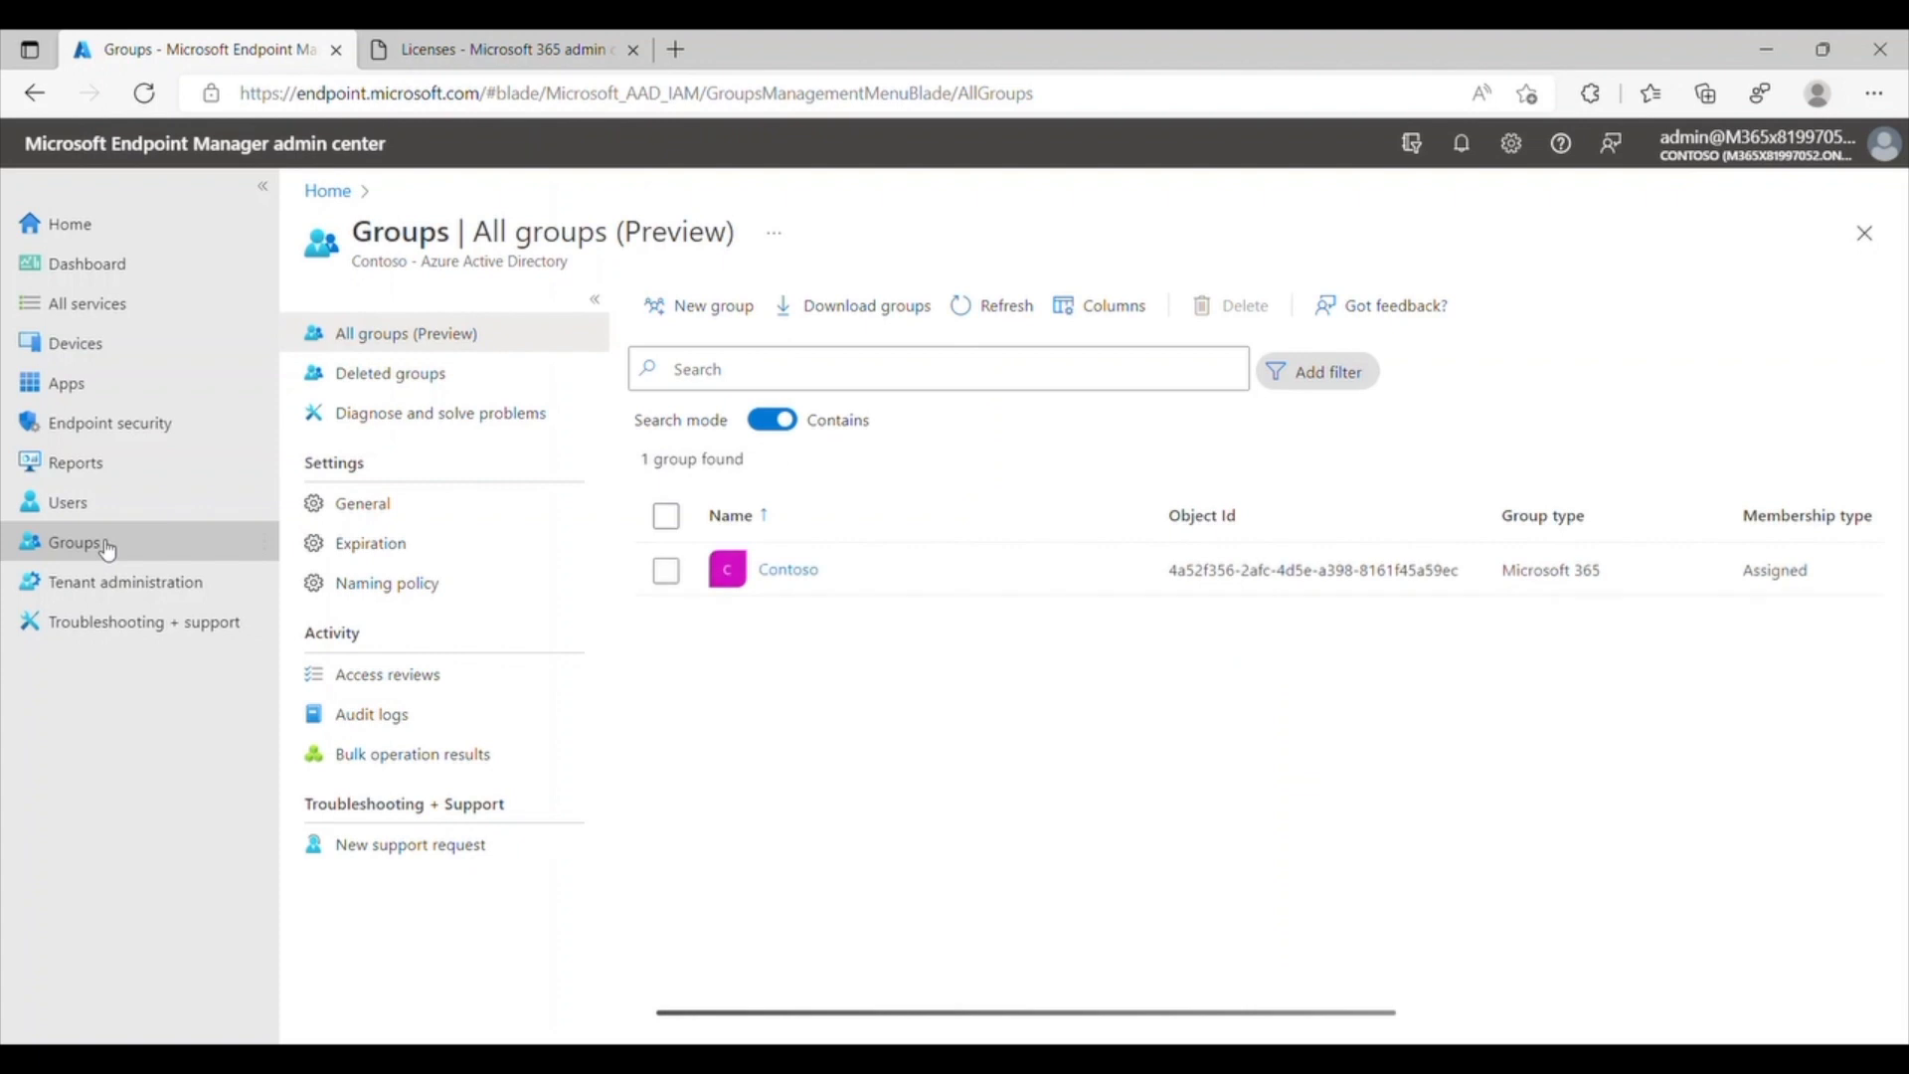
{"action": "left_click", "coordinate": [698, 308]}
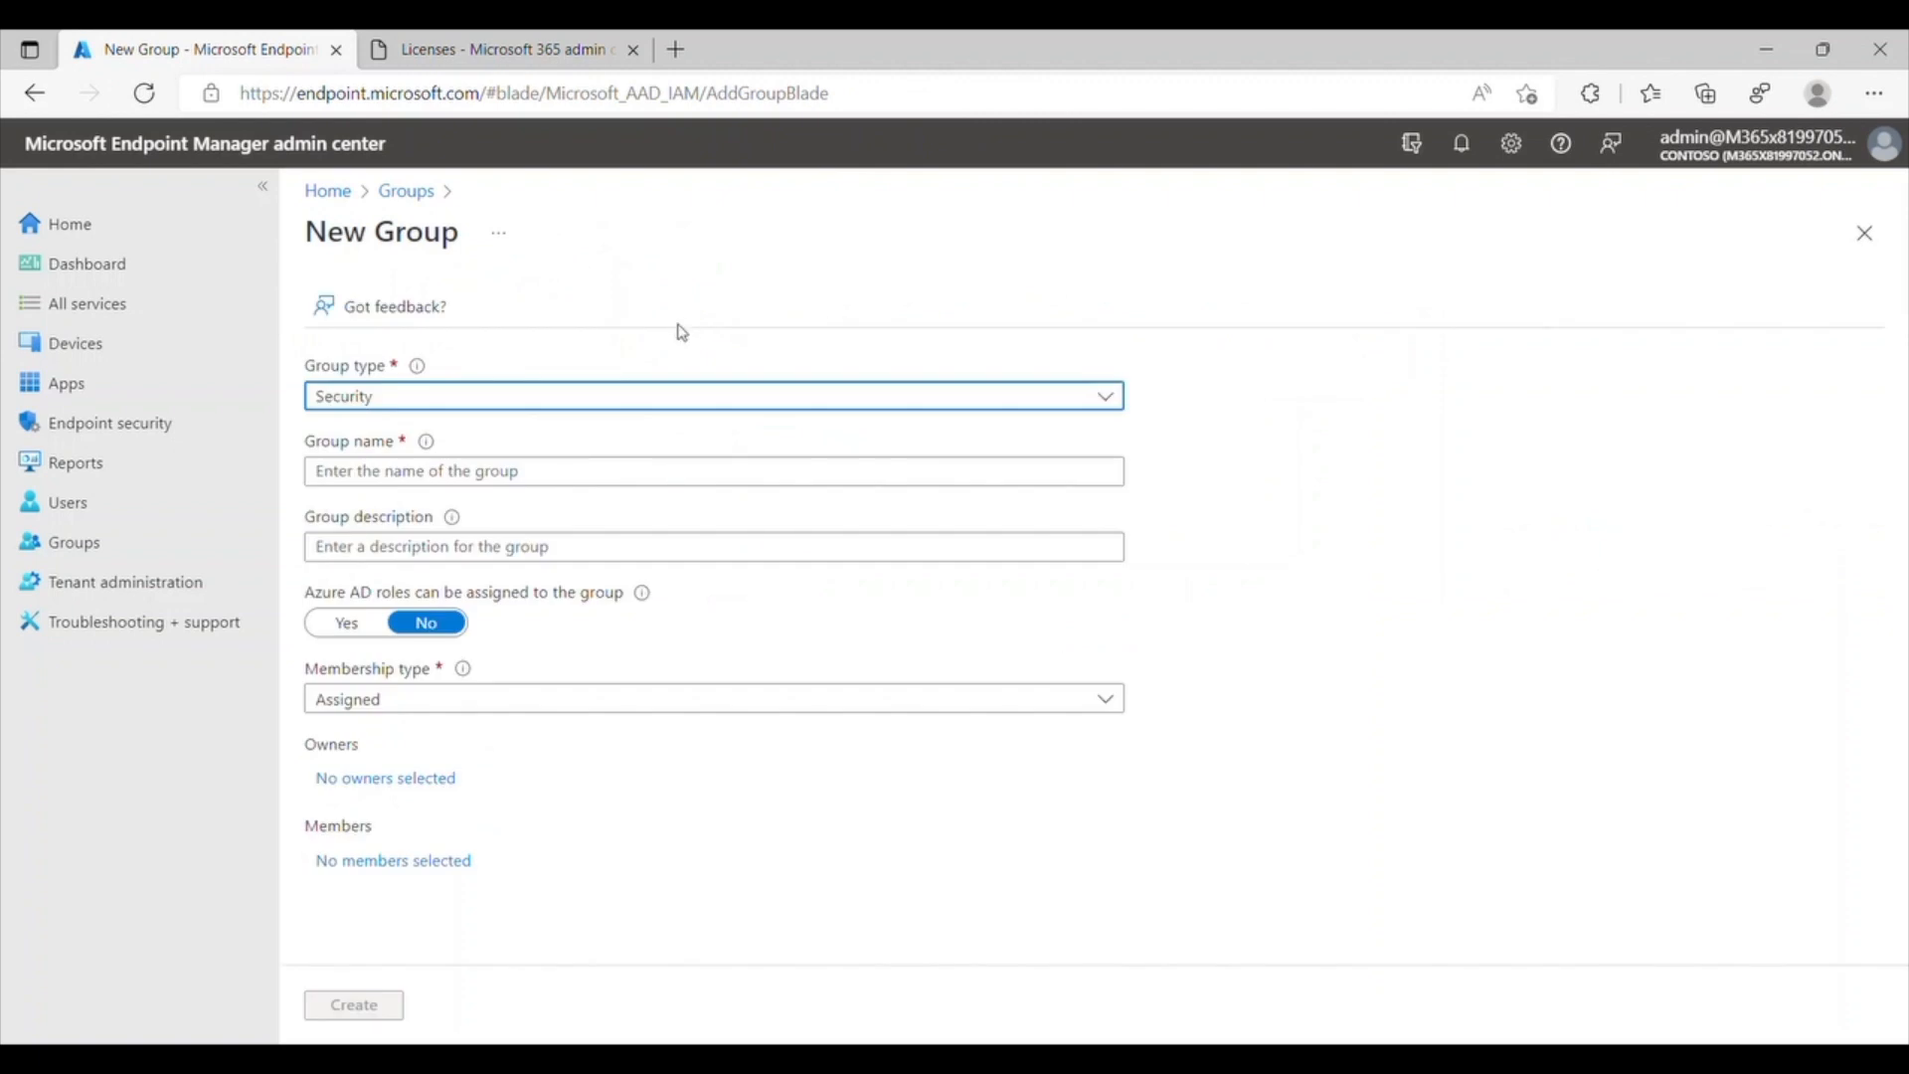
{"action": "left_click", "coordinate": [587, 481]}
{"action": "type", "text": "W"}
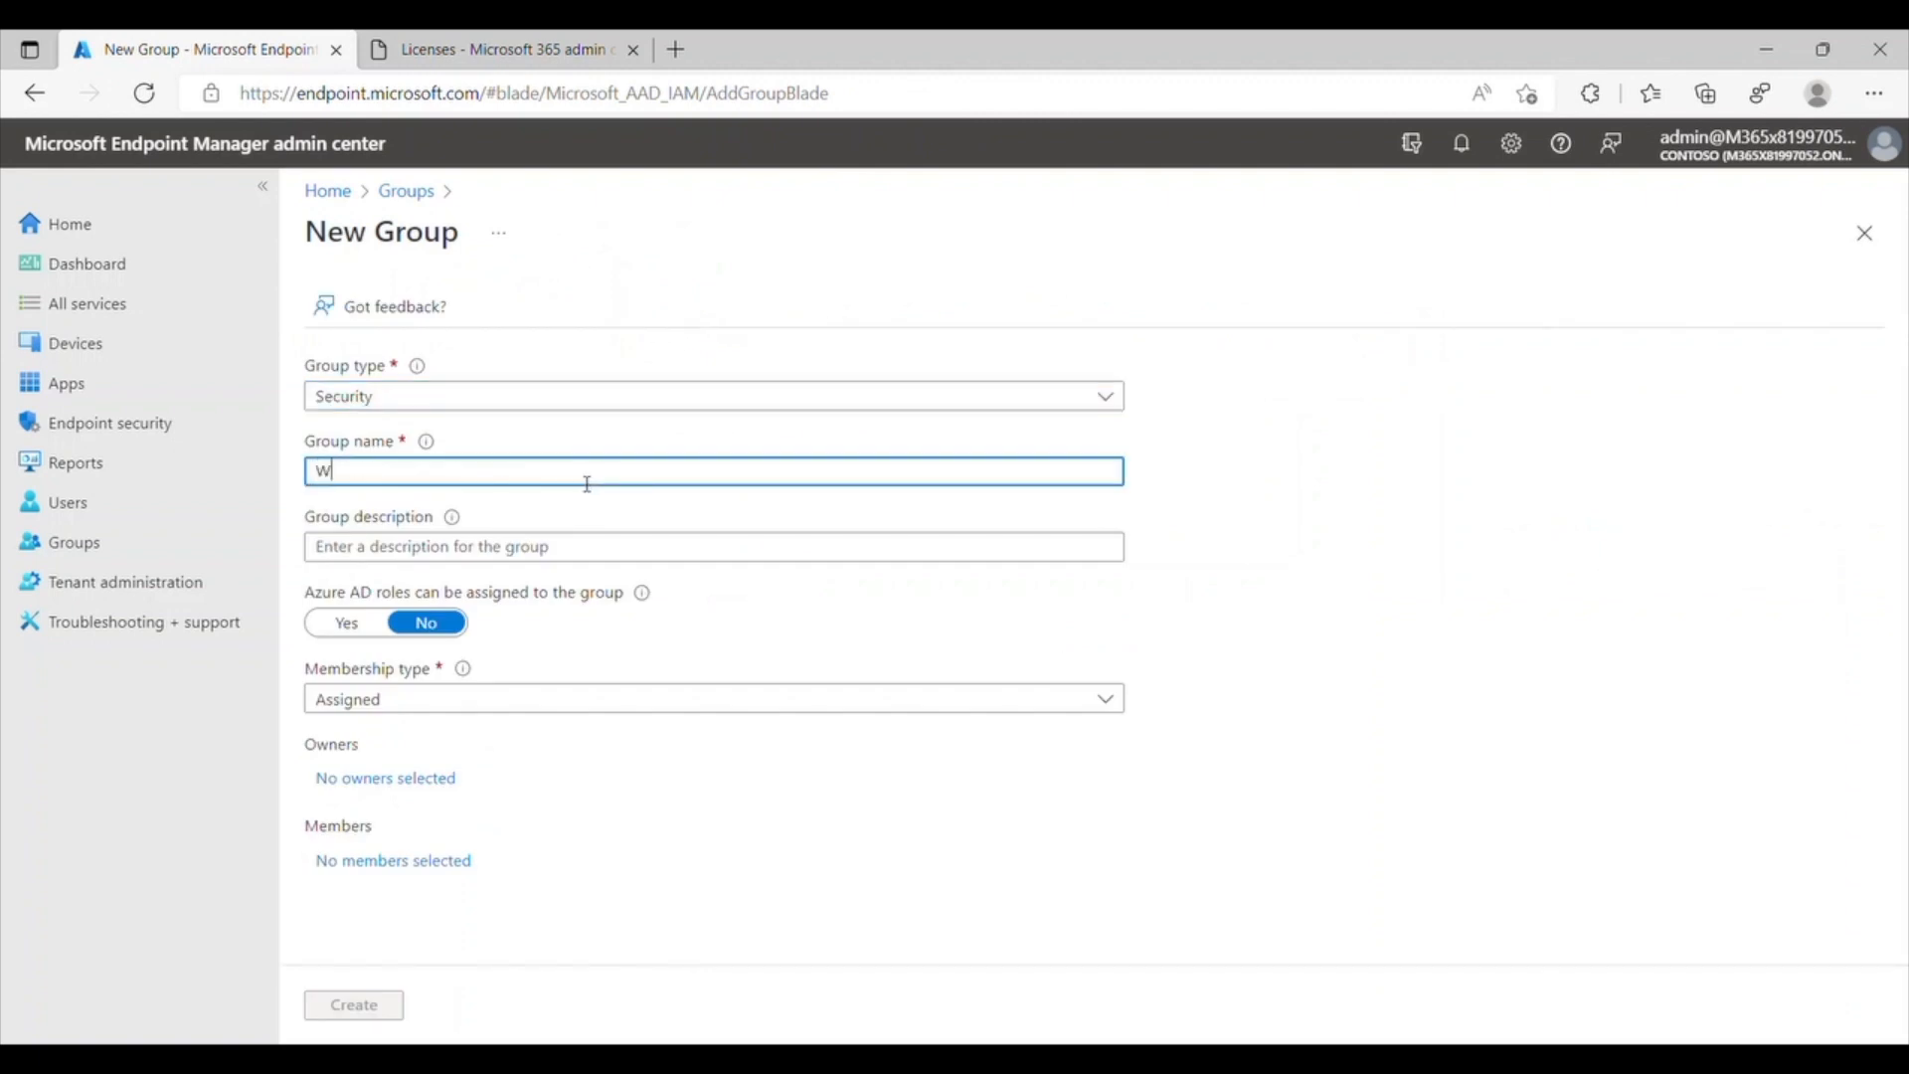
{"action": "type", "text": "indows 365"}
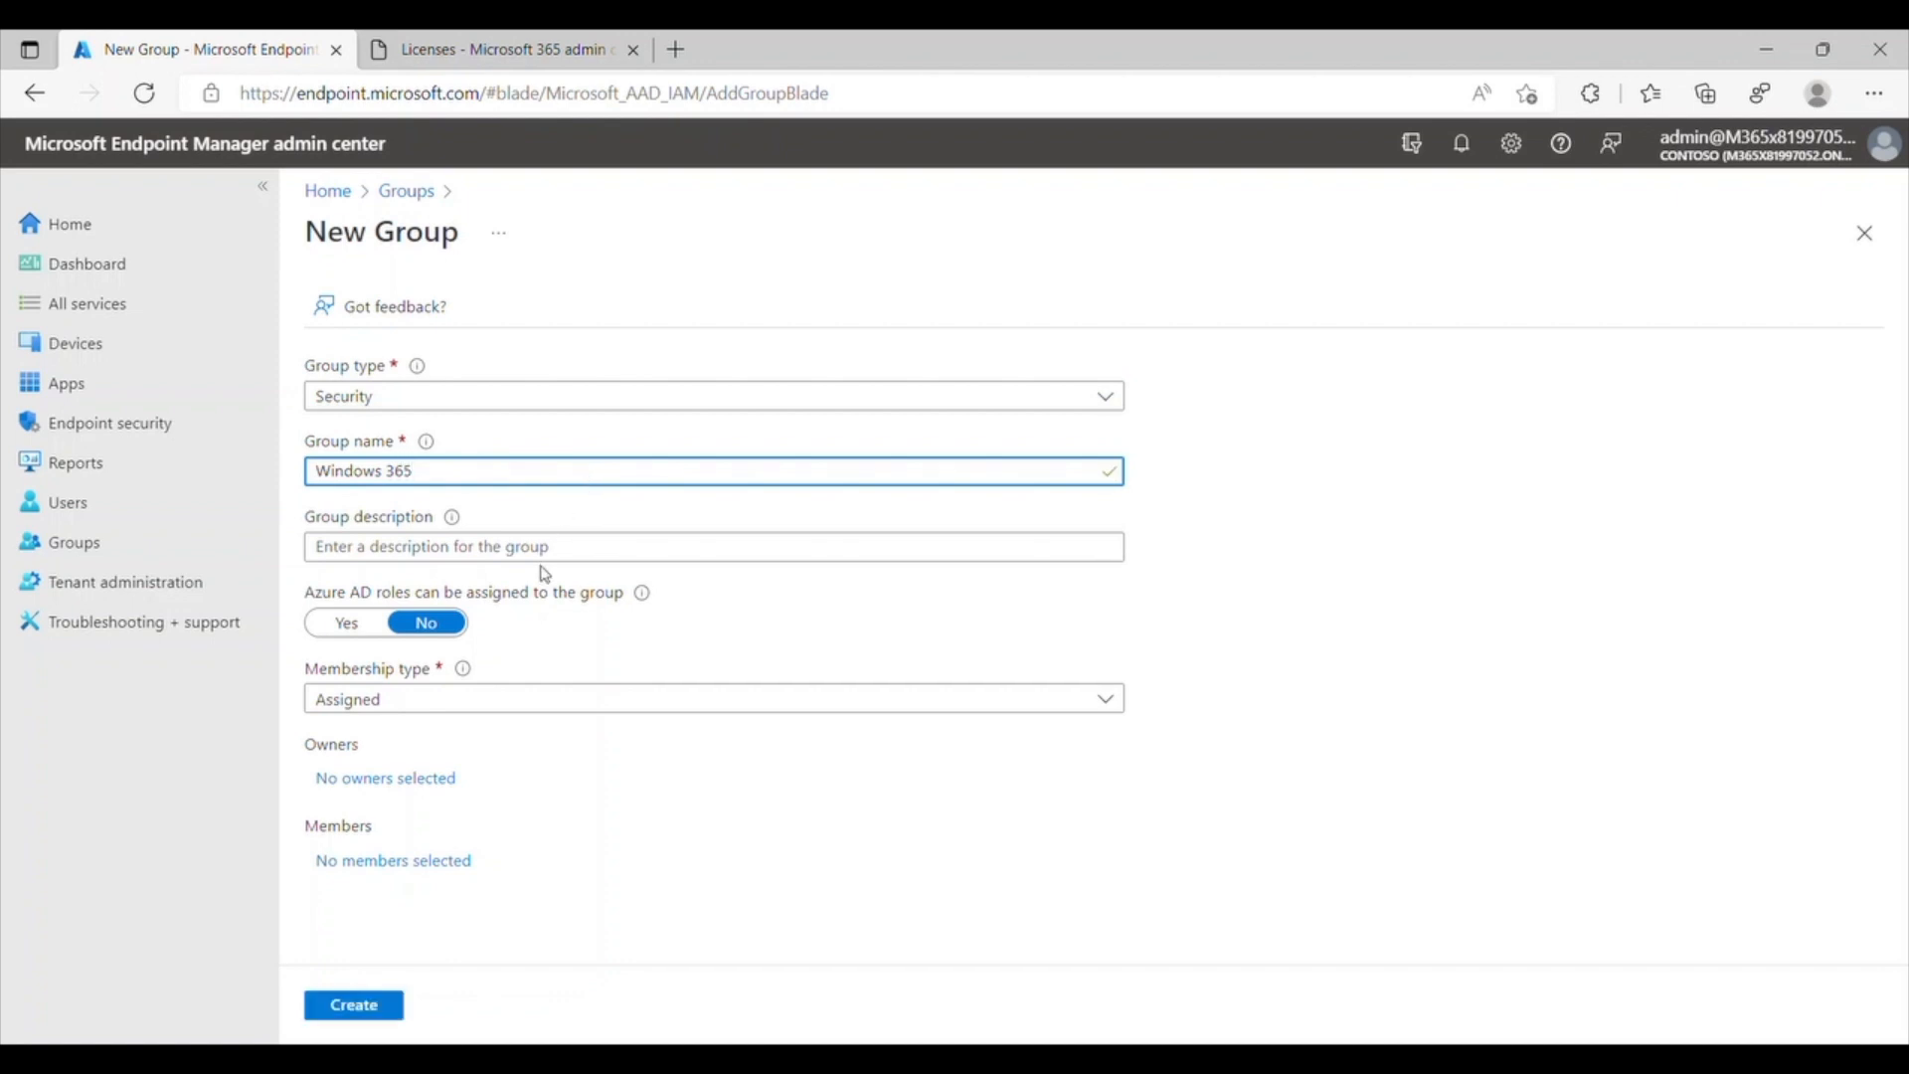
{"action": "left_click", "coordinate": [460, 861]}
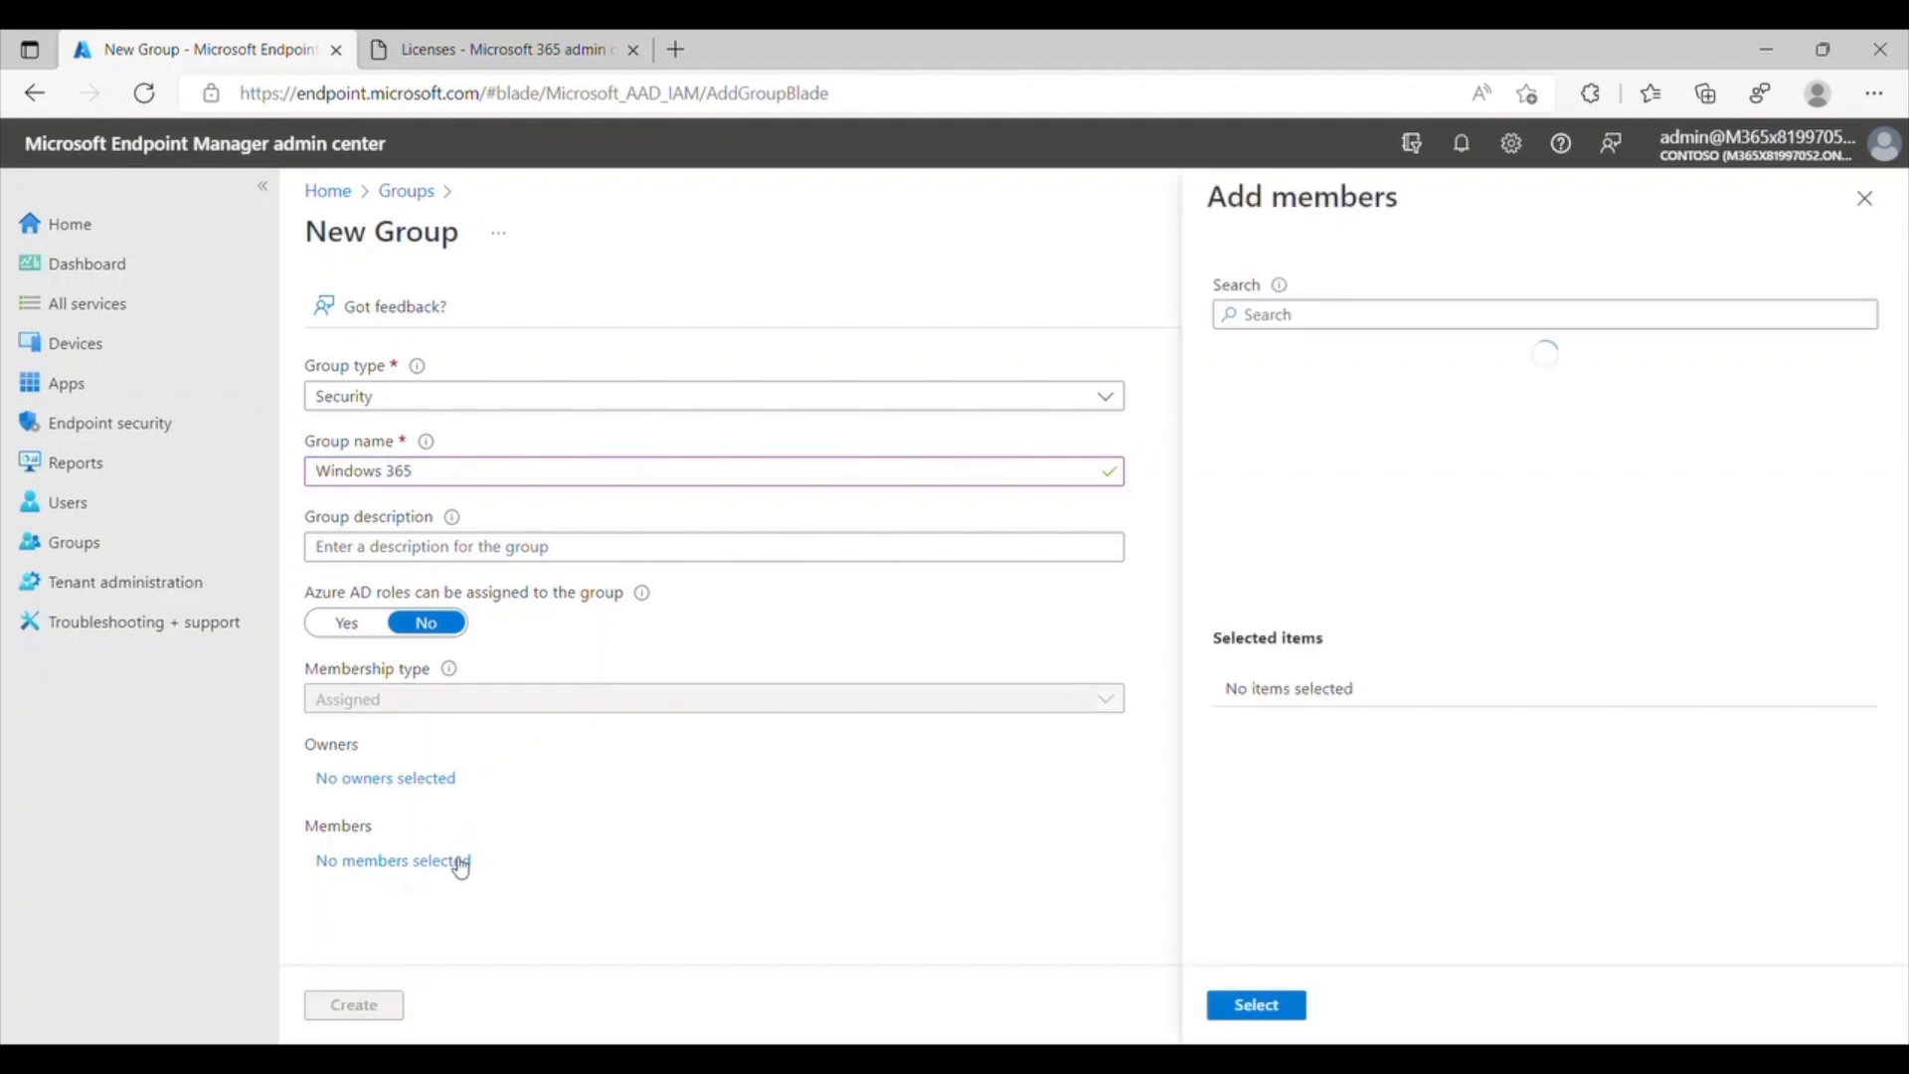
{"action": "type", "text": "adm"}
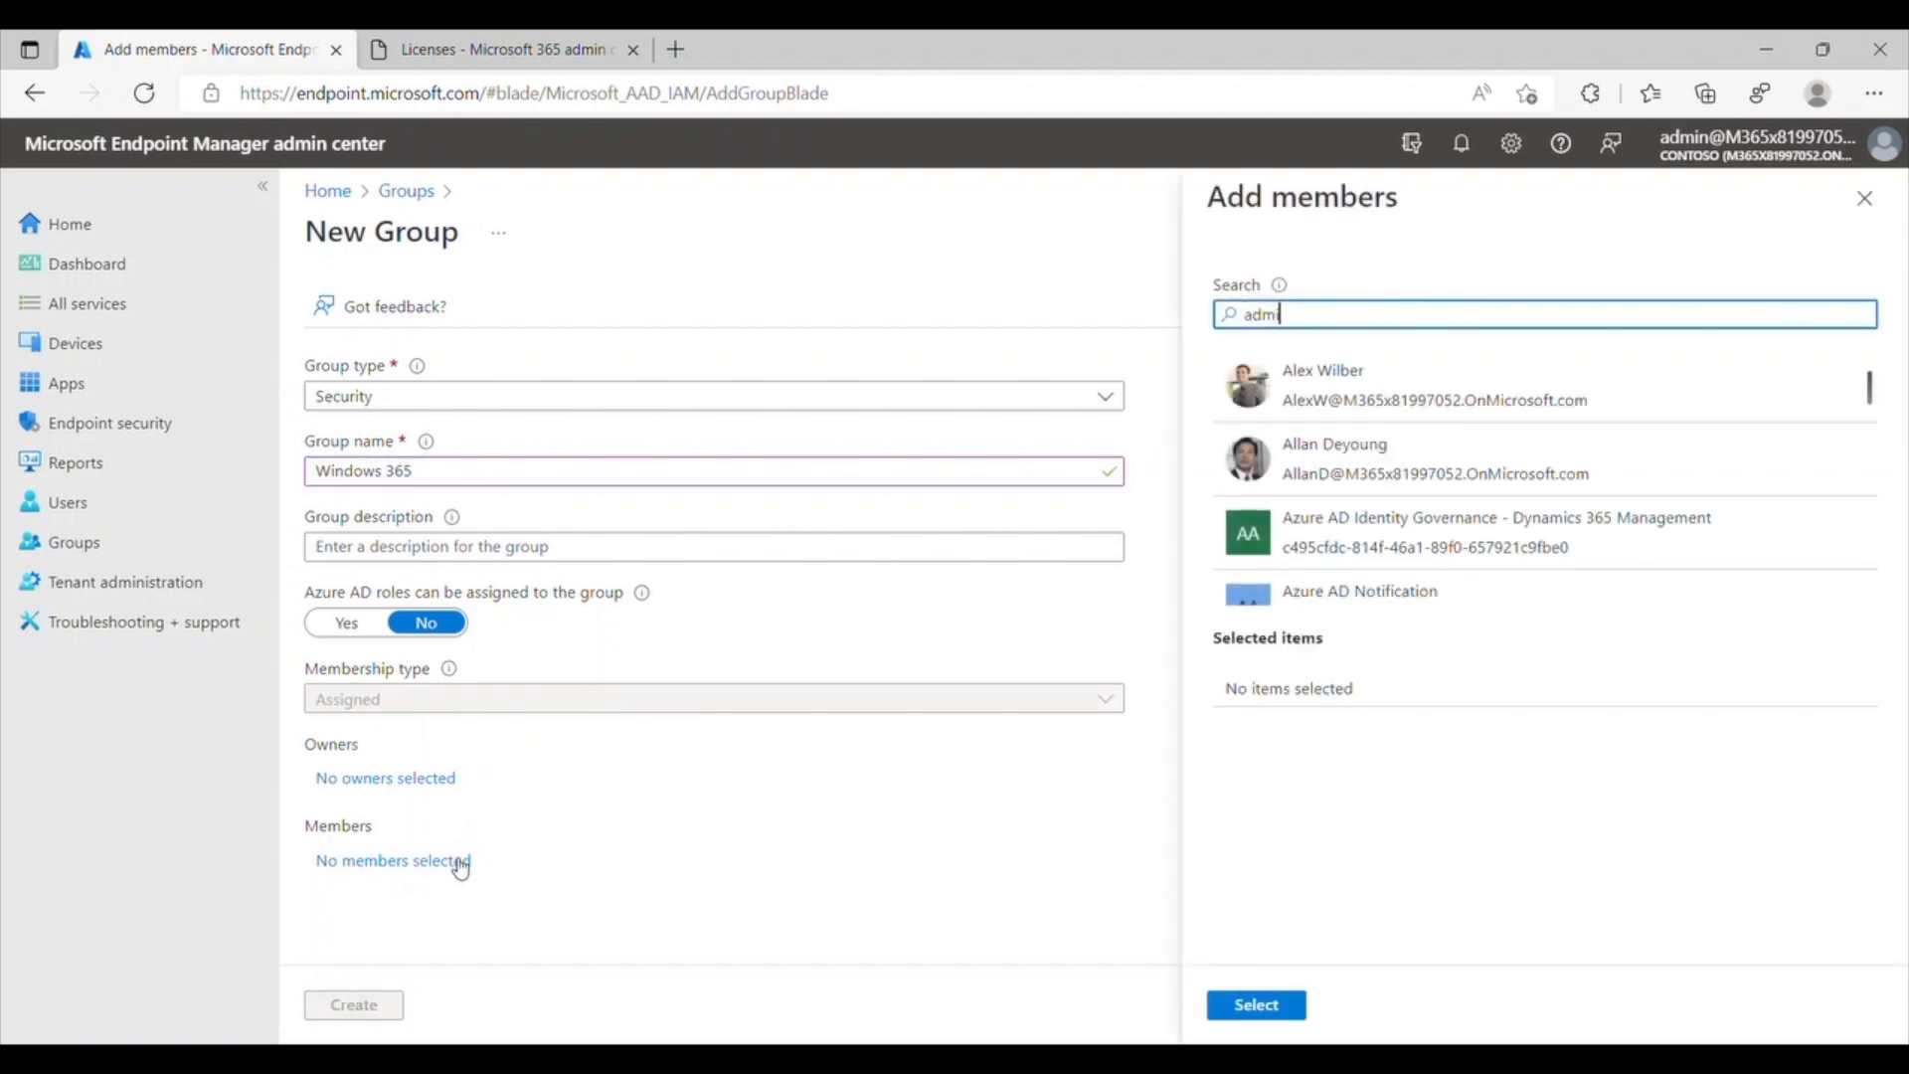
{"action": "type", "text": "in"}
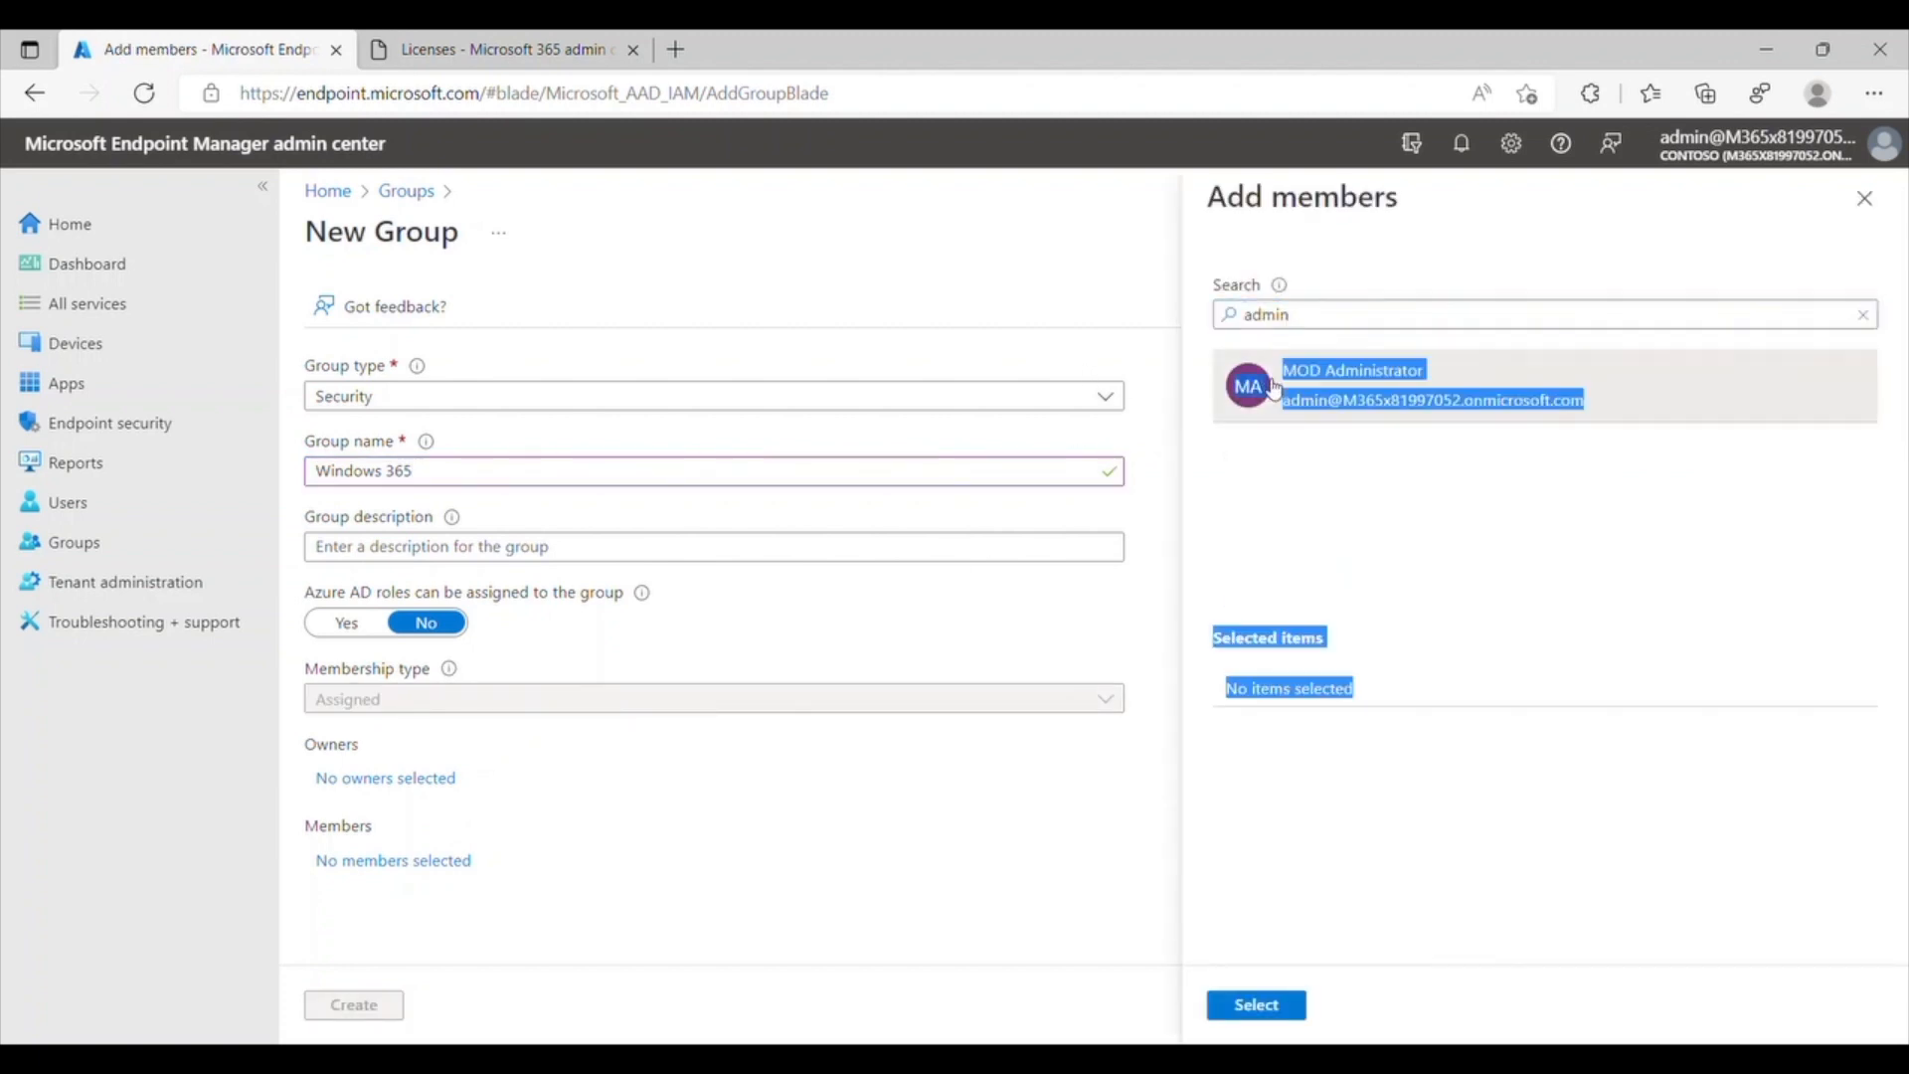
{"action": "left_click", "coordinate": [1274, 390]}
{"action": "left_click", "coordinate": [1278, 1005]}
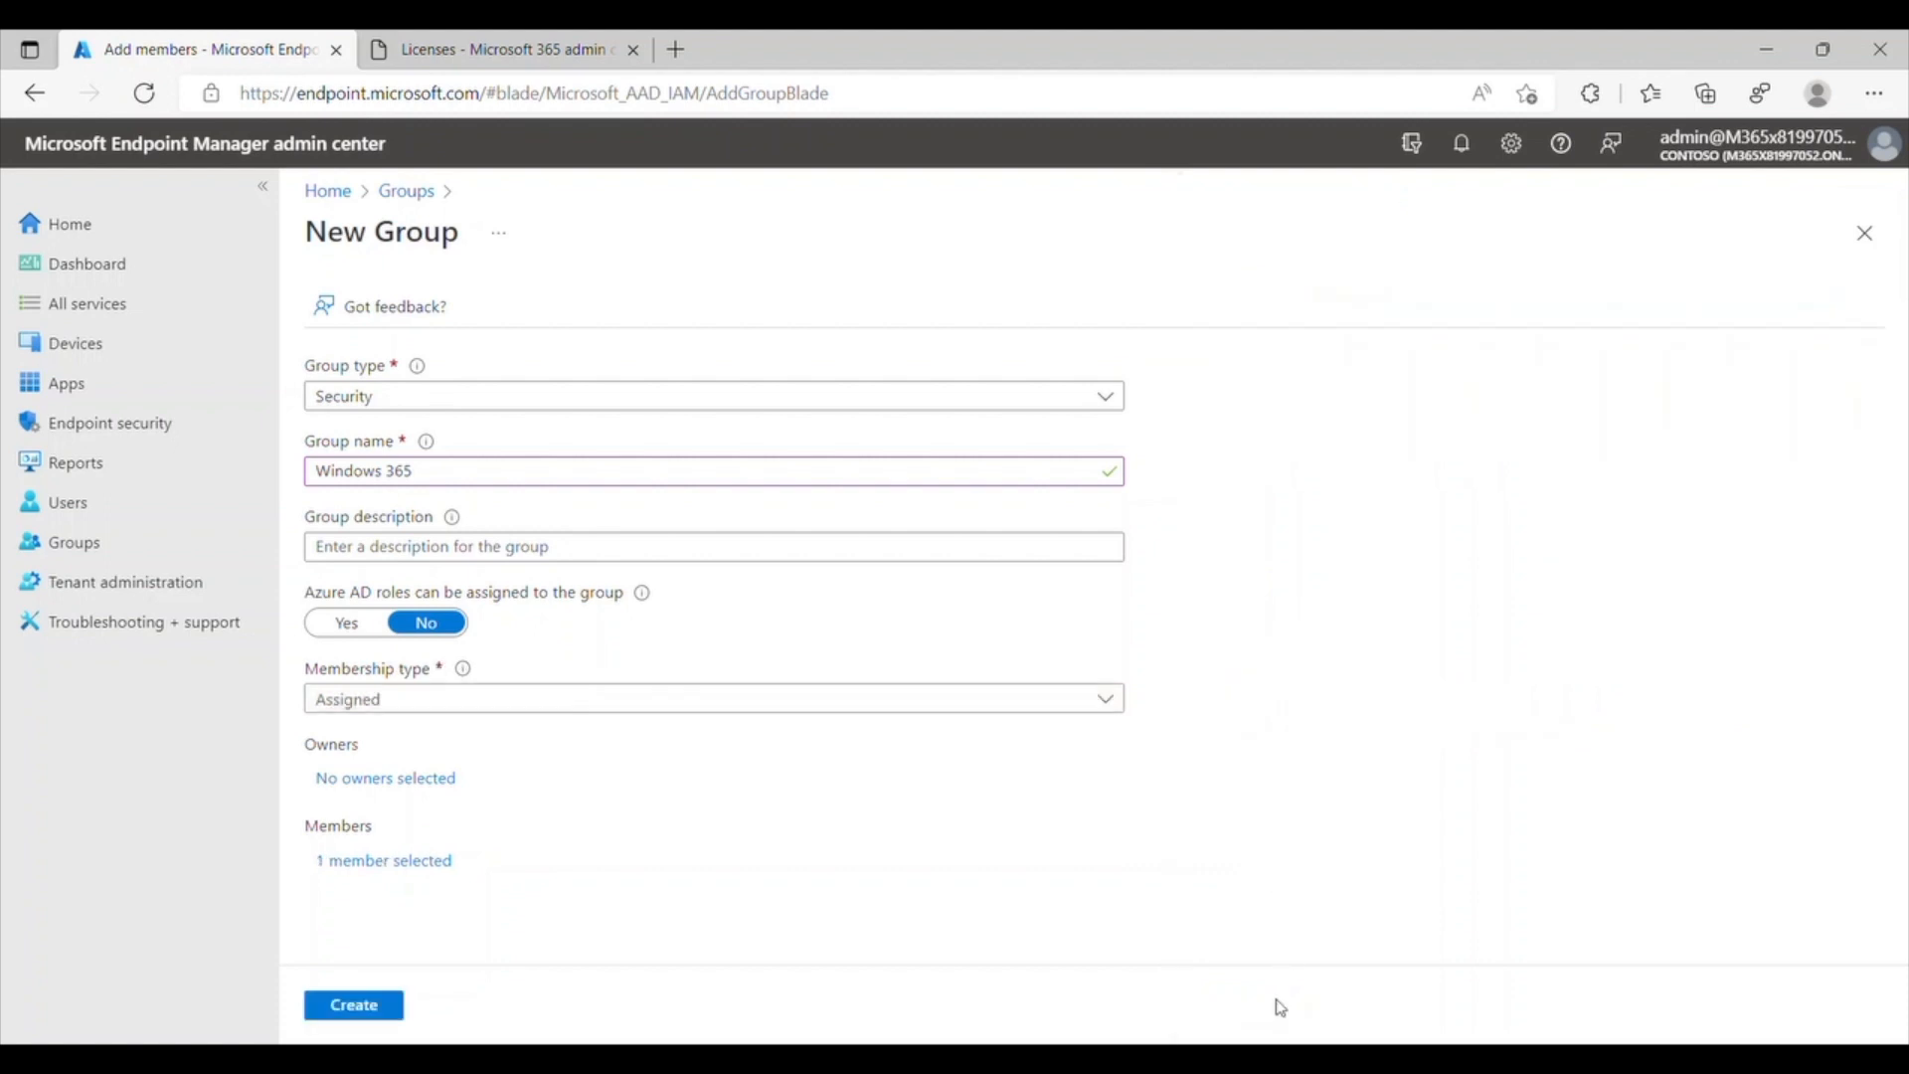
{"action": "left_click", "coordinate": [378, 1015]}
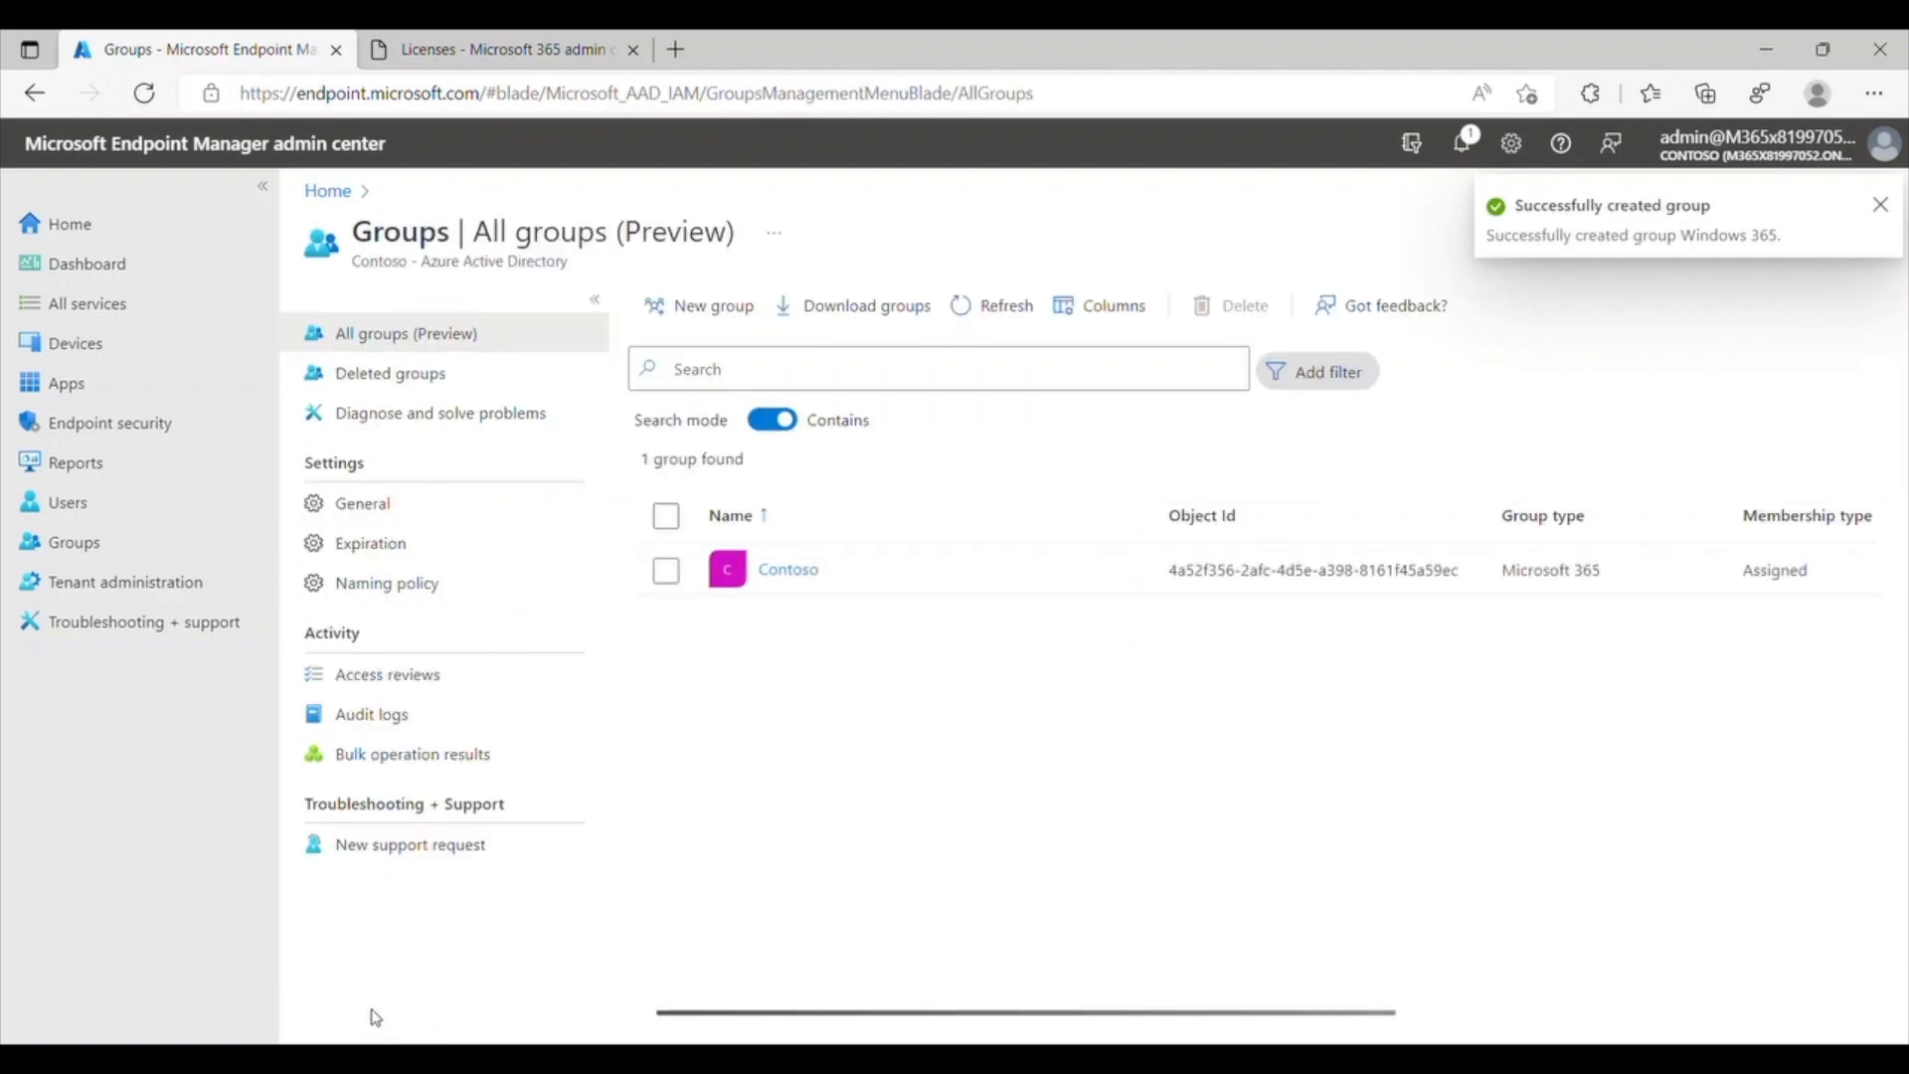
Step: Start a new Windows 365 provisioning policy named W365-AADJ-Win11-WestUS3 with region (US) West US 3
{"action": "left_click", "coordinate": [94, 350]}
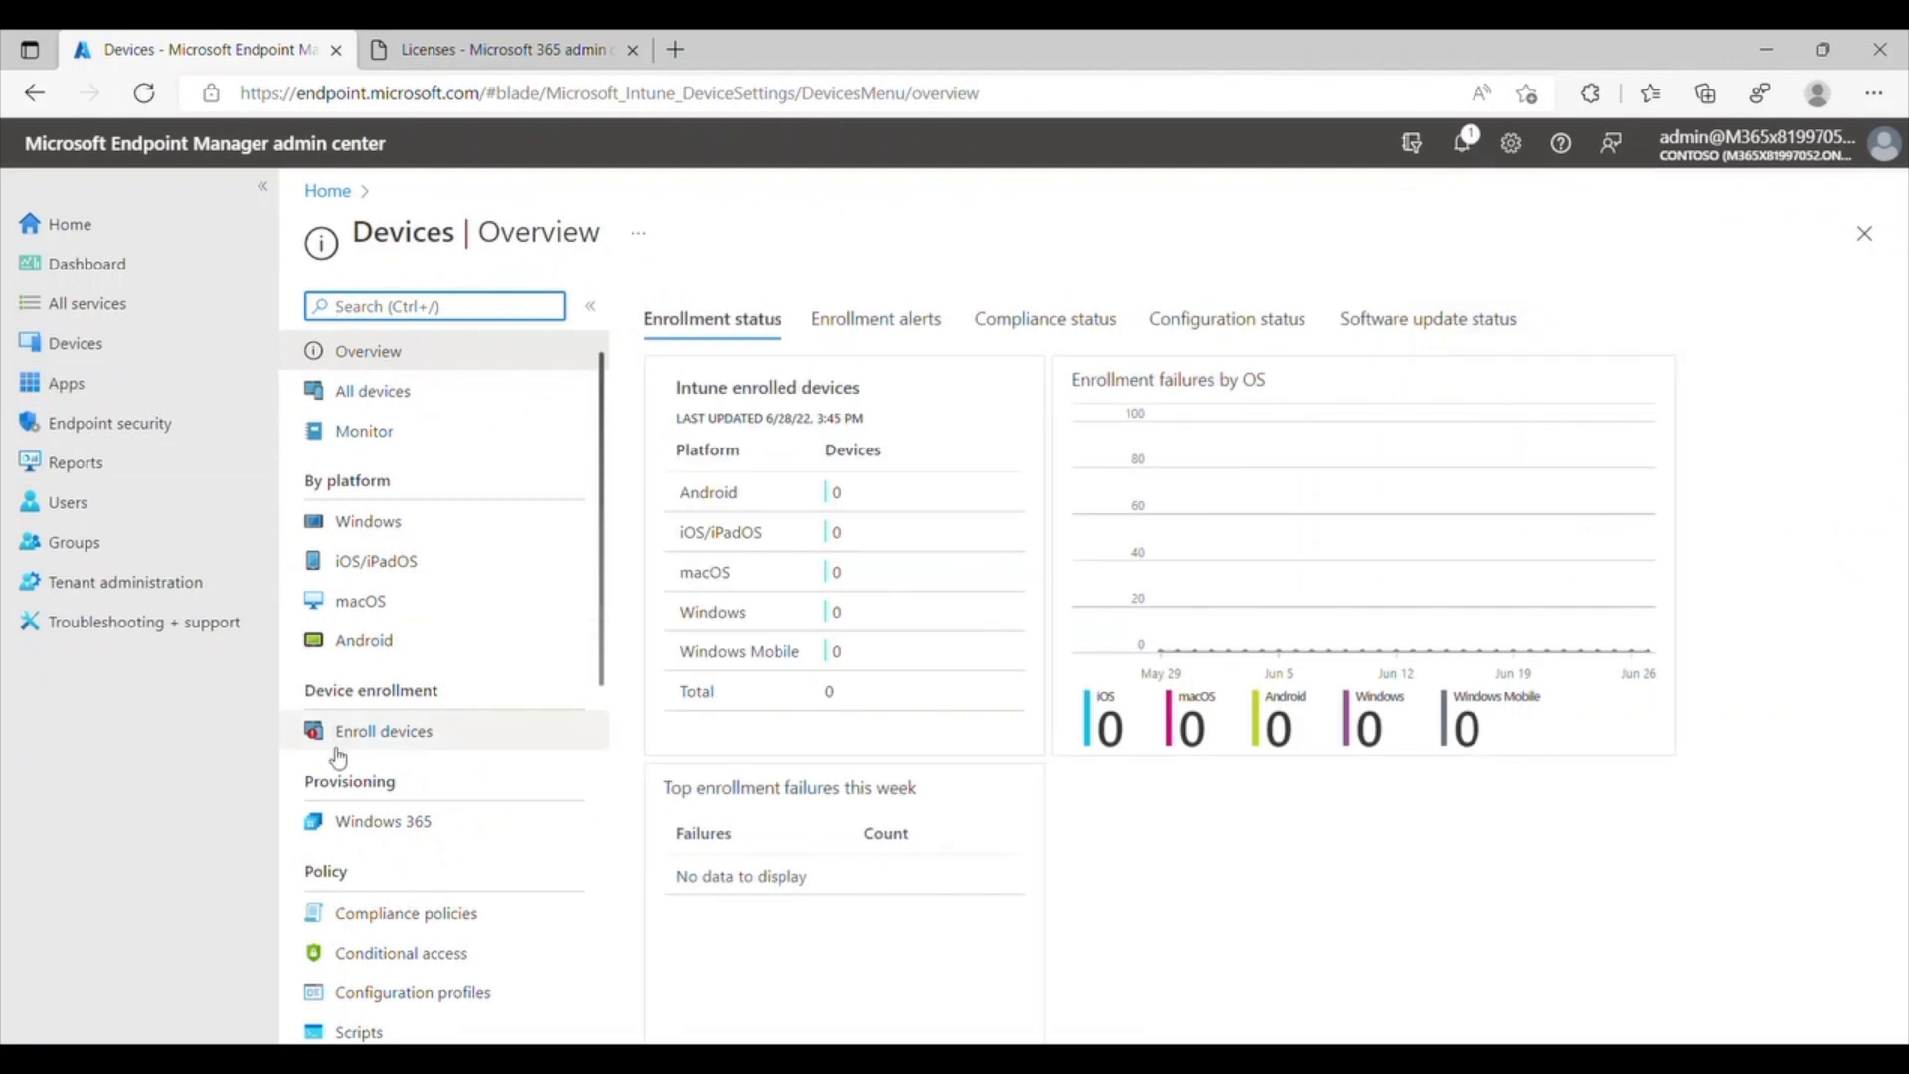
{"action": "left_click", "coordinate": [459, 828]}
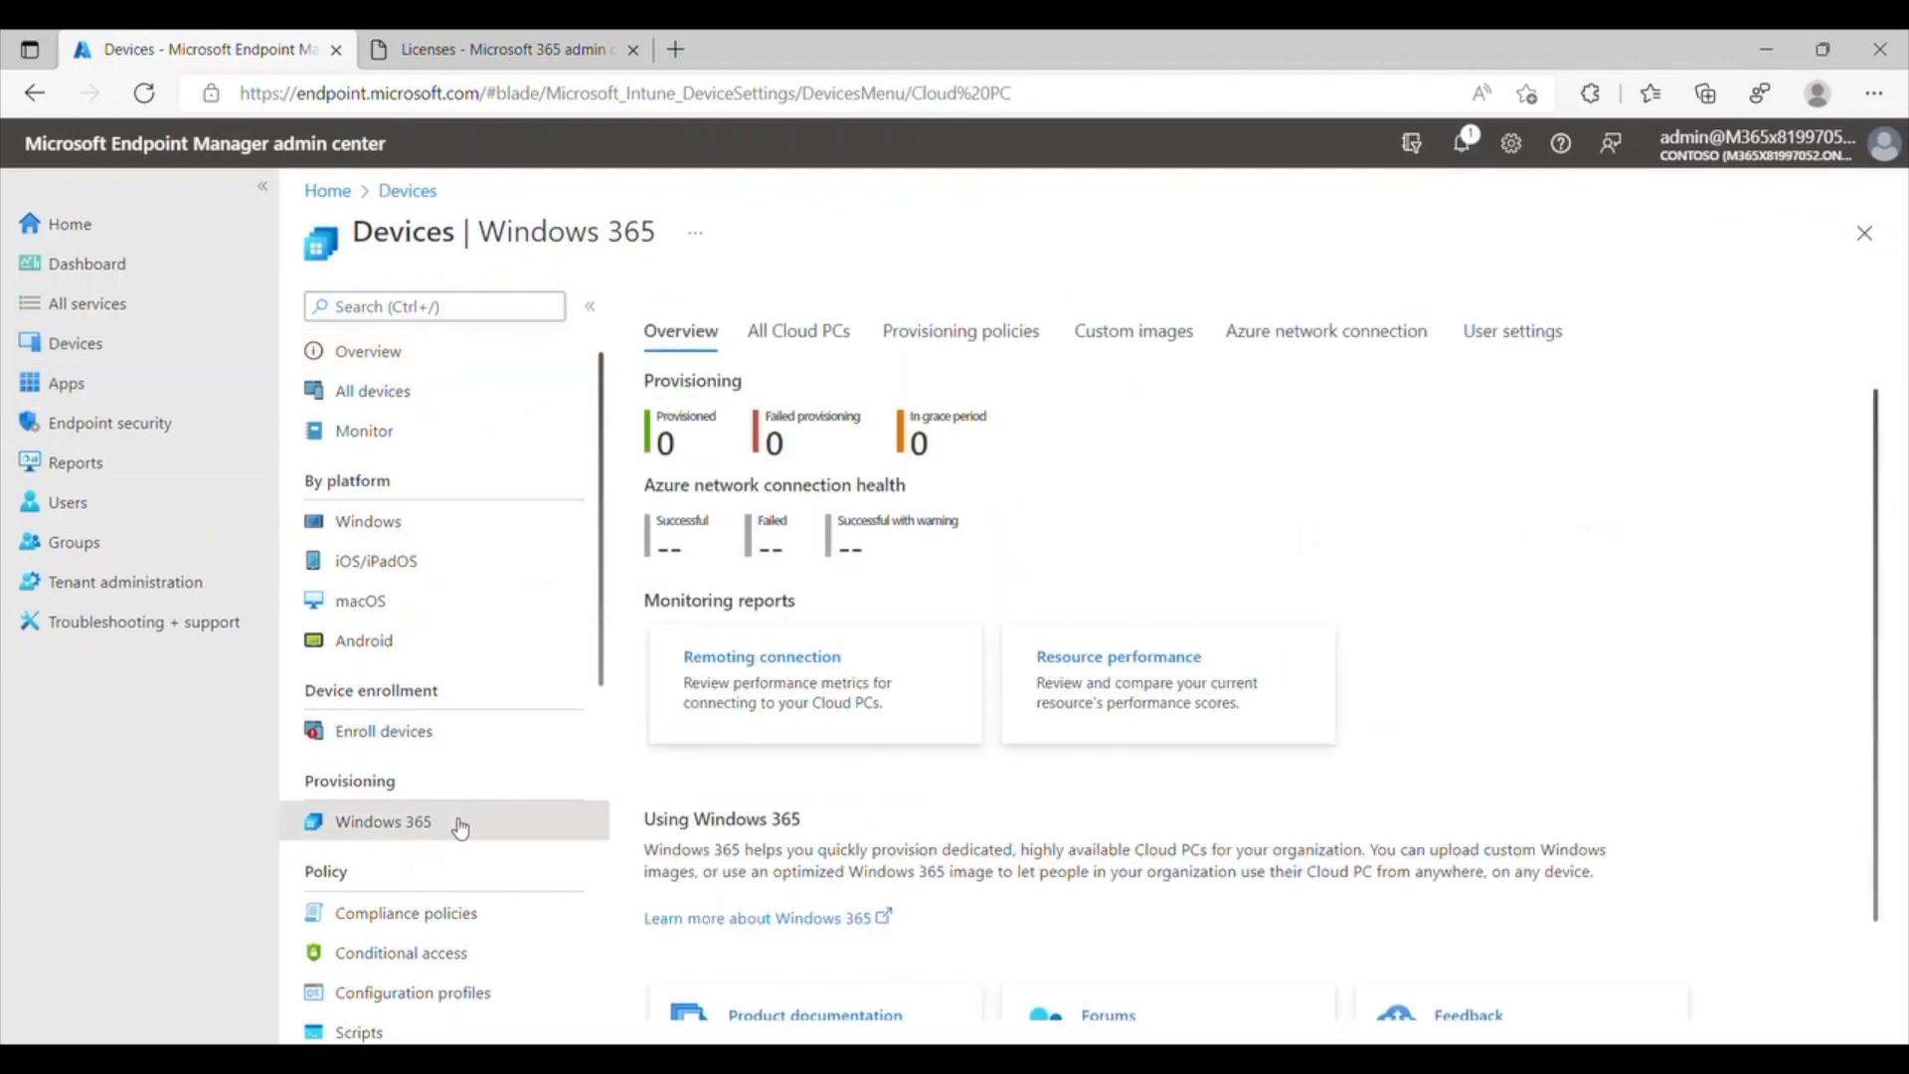
{"action": "left_click", "coordinate": [934, 336]}
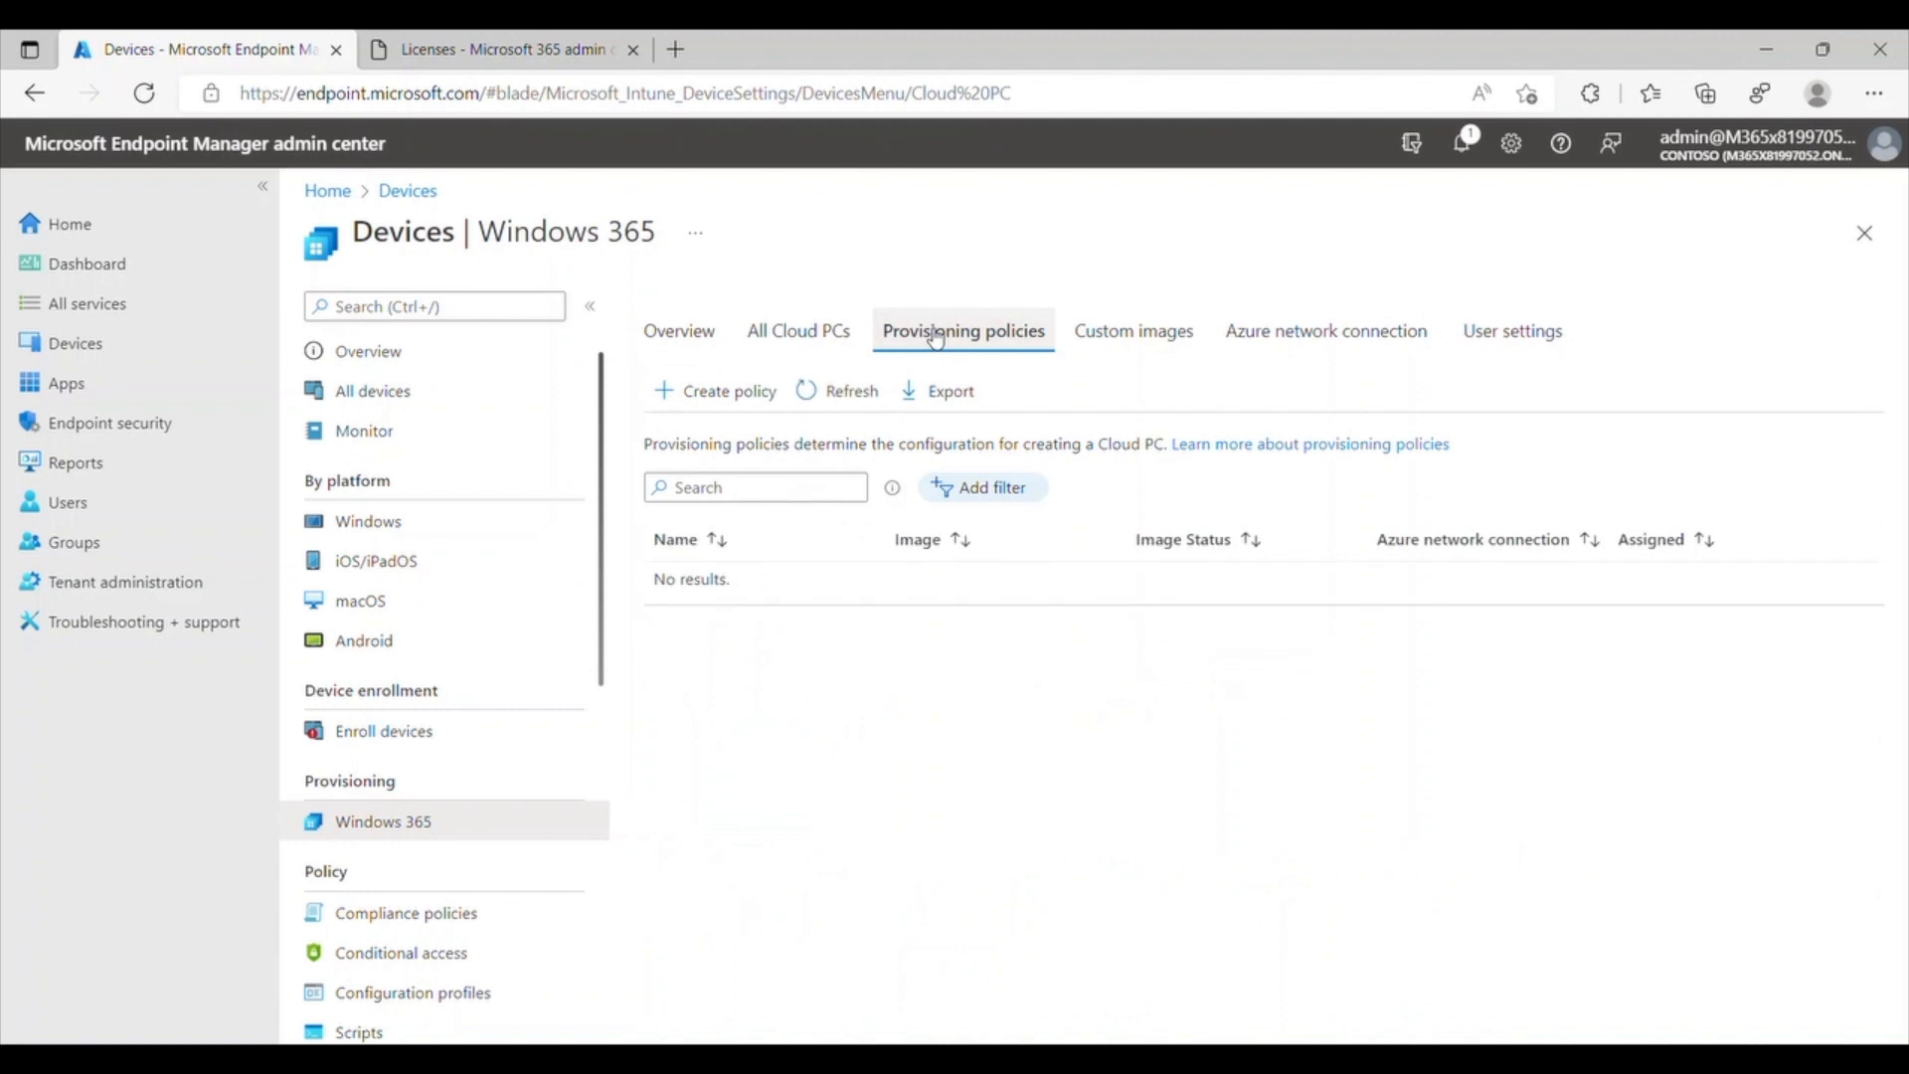
{"action": "left_click", "coordinate": [764, 402]}
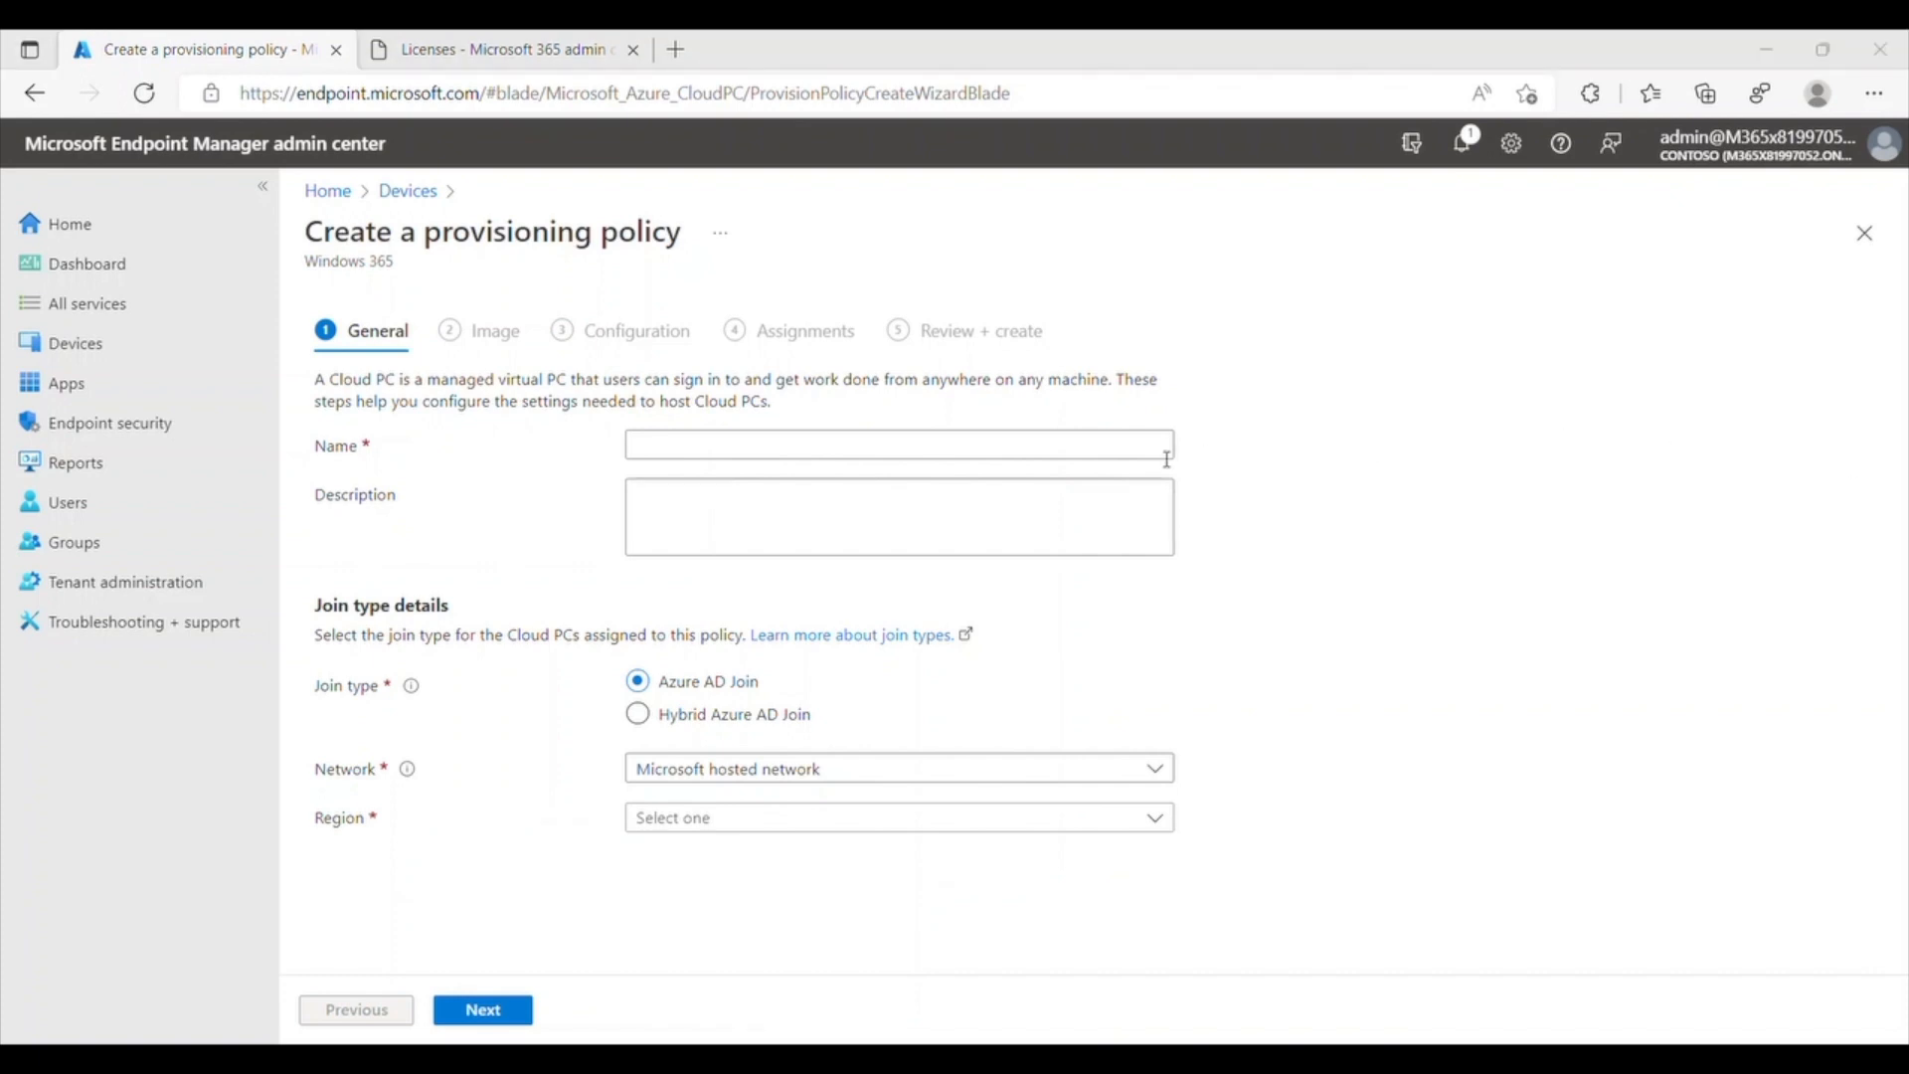
{"action": "left_click", "coordinate": [1055, 453]}
{"action": "type", "text": "W365-AADJ-Win11-WestUS3"}
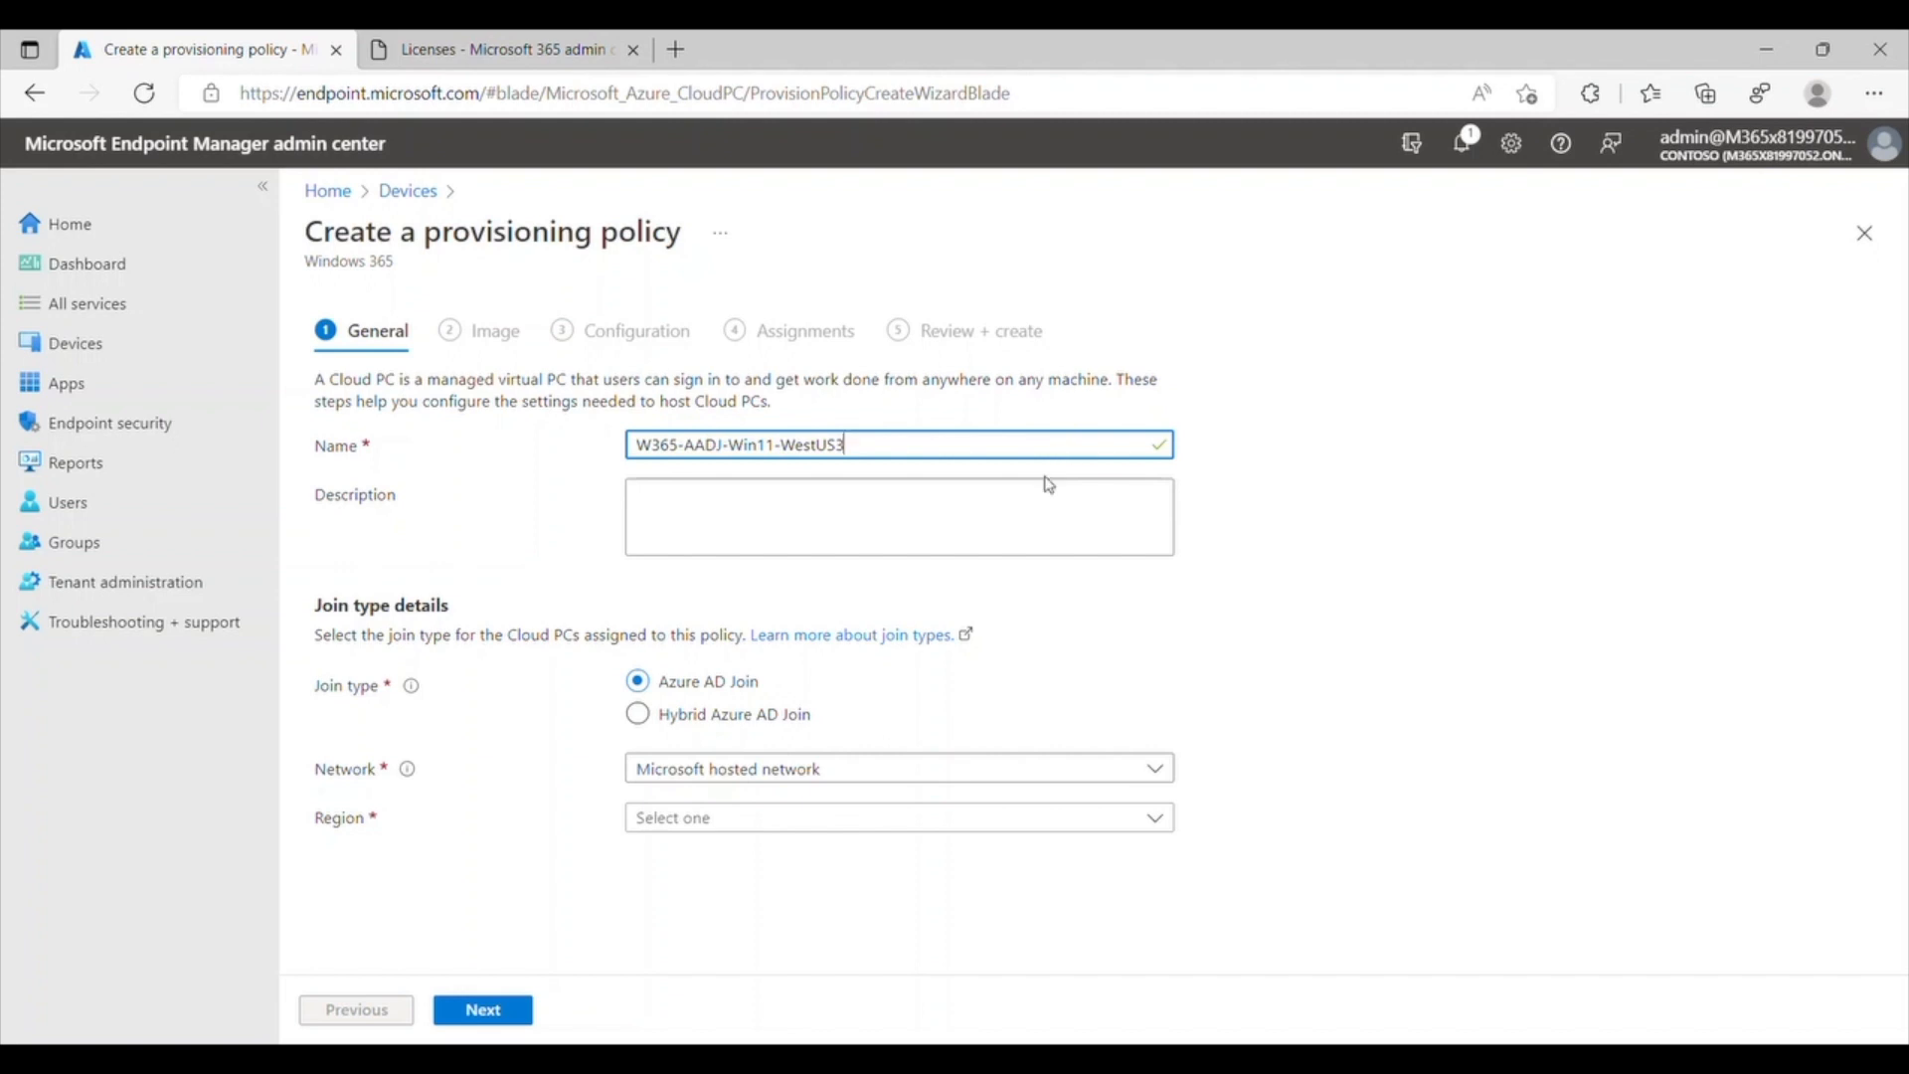
{"action": "left_click", "coordinate": [814, 825]}
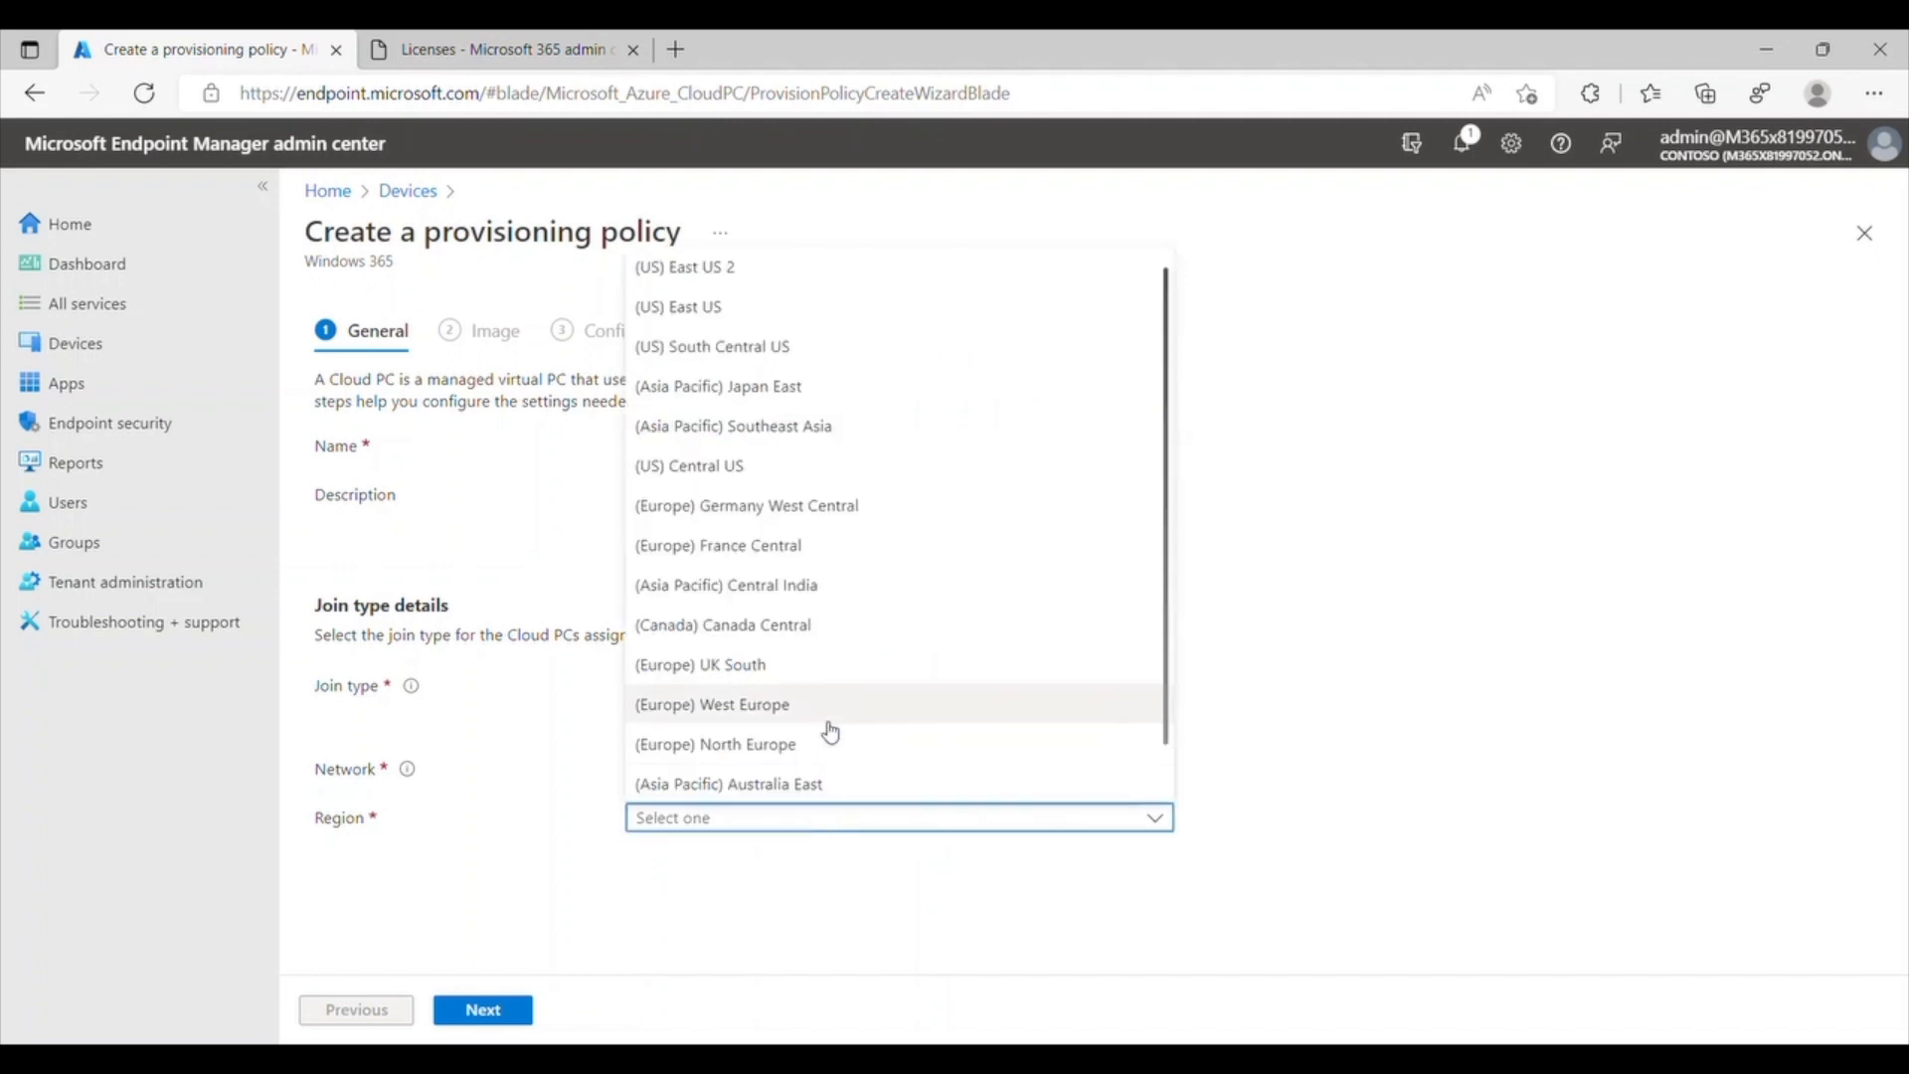
{"action": "scroll", "coordinate": [826, 743], "scroll_direction": "down", "scroll_amount": 1}
{"action": "left_click", "coordinate": [810, 784]}
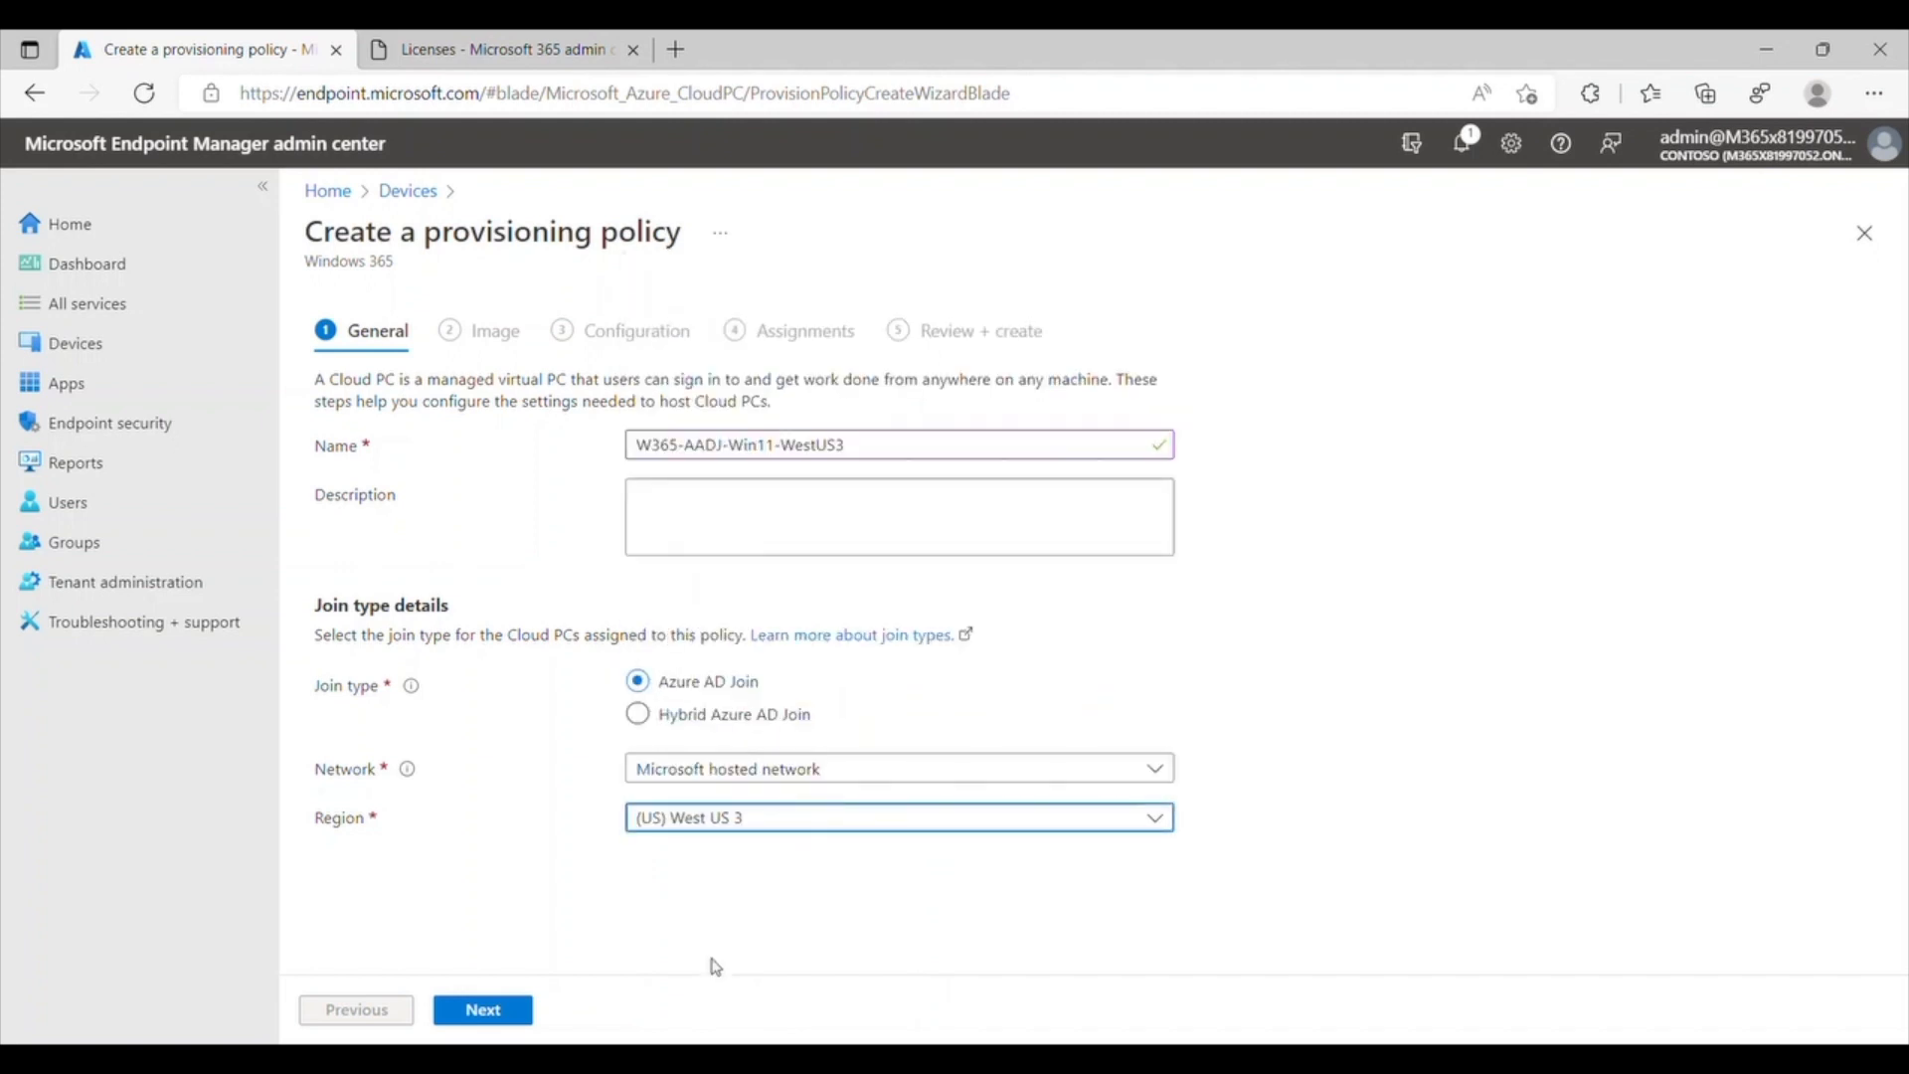
Step: Choose the Windows 11 Enterprise + Microsoft 365 Apps 21H2 gallery image for the provisioning policy
{"action": "left_click", "coordinate": [522, 1020]}
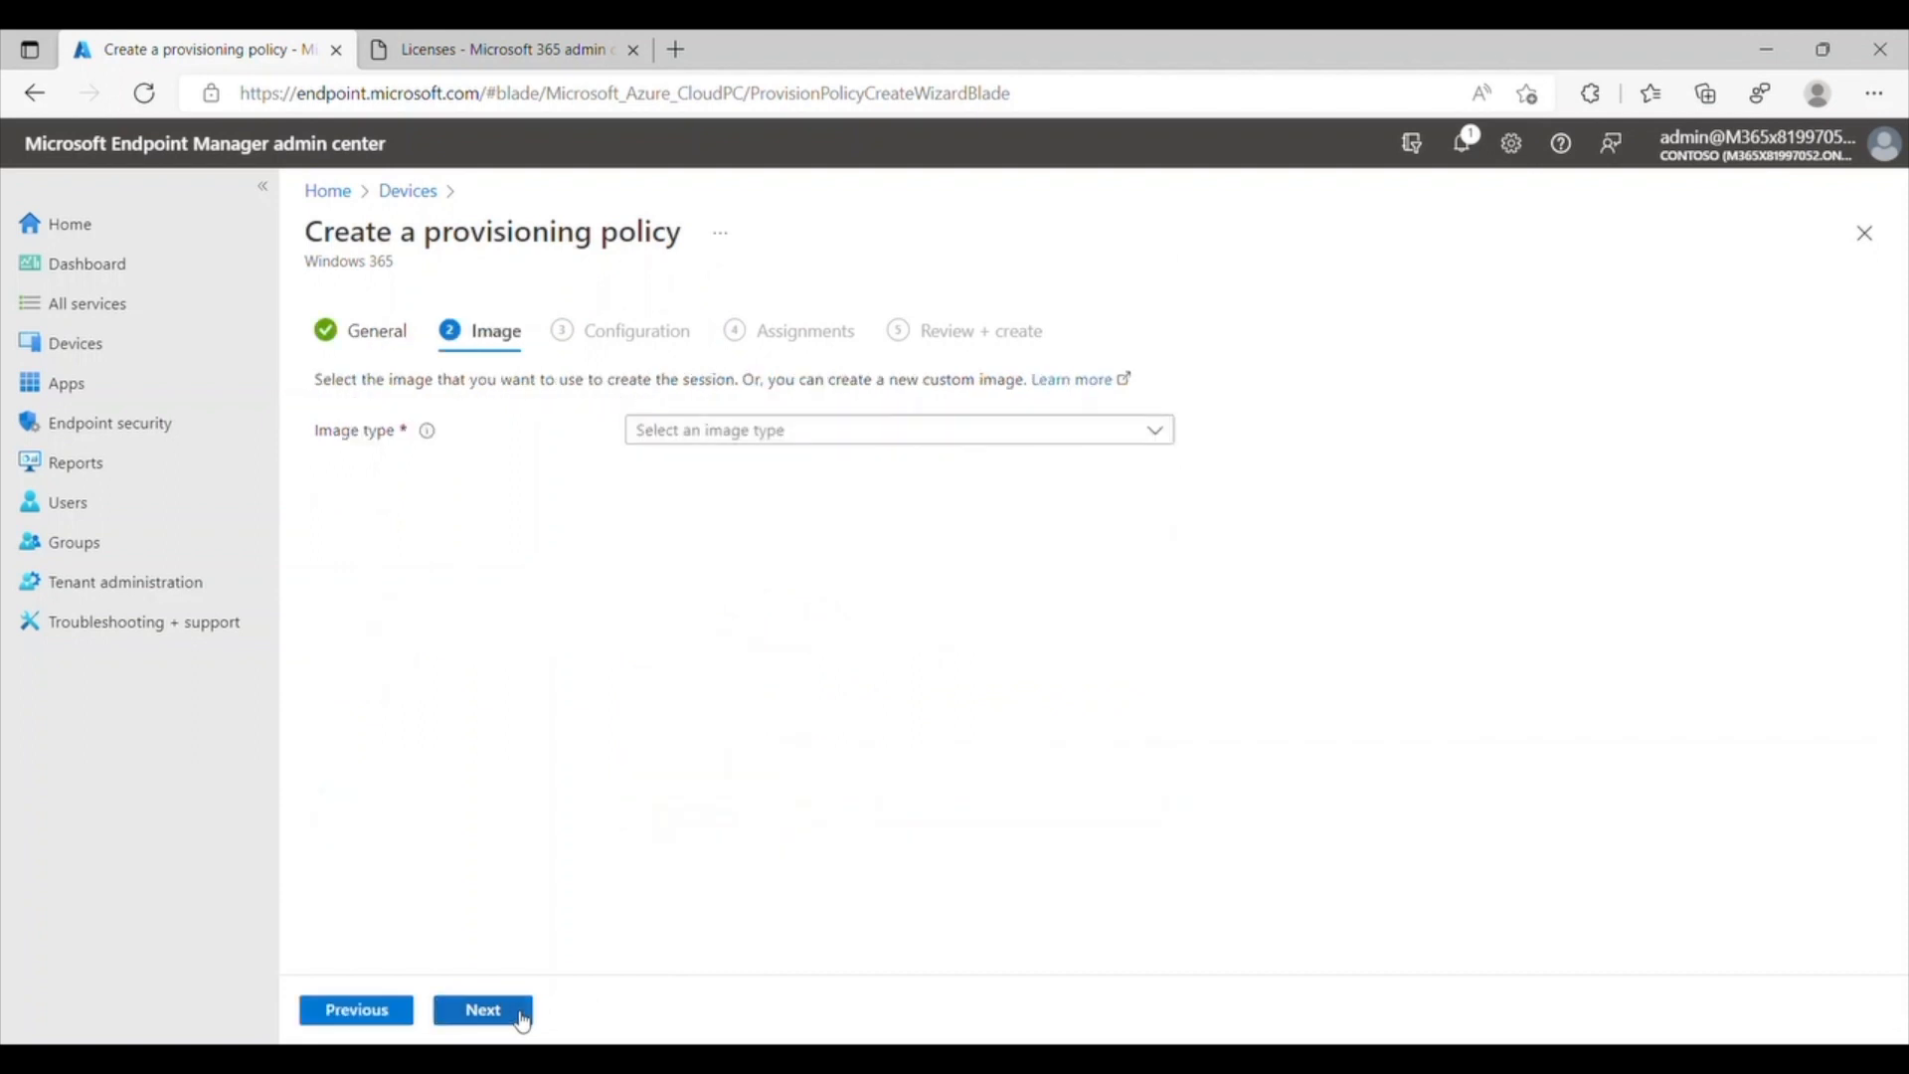
{"action": "left_click", "coordinate": [699, 433]}
{"action": "left_click", "coordinate": [737, 475]}
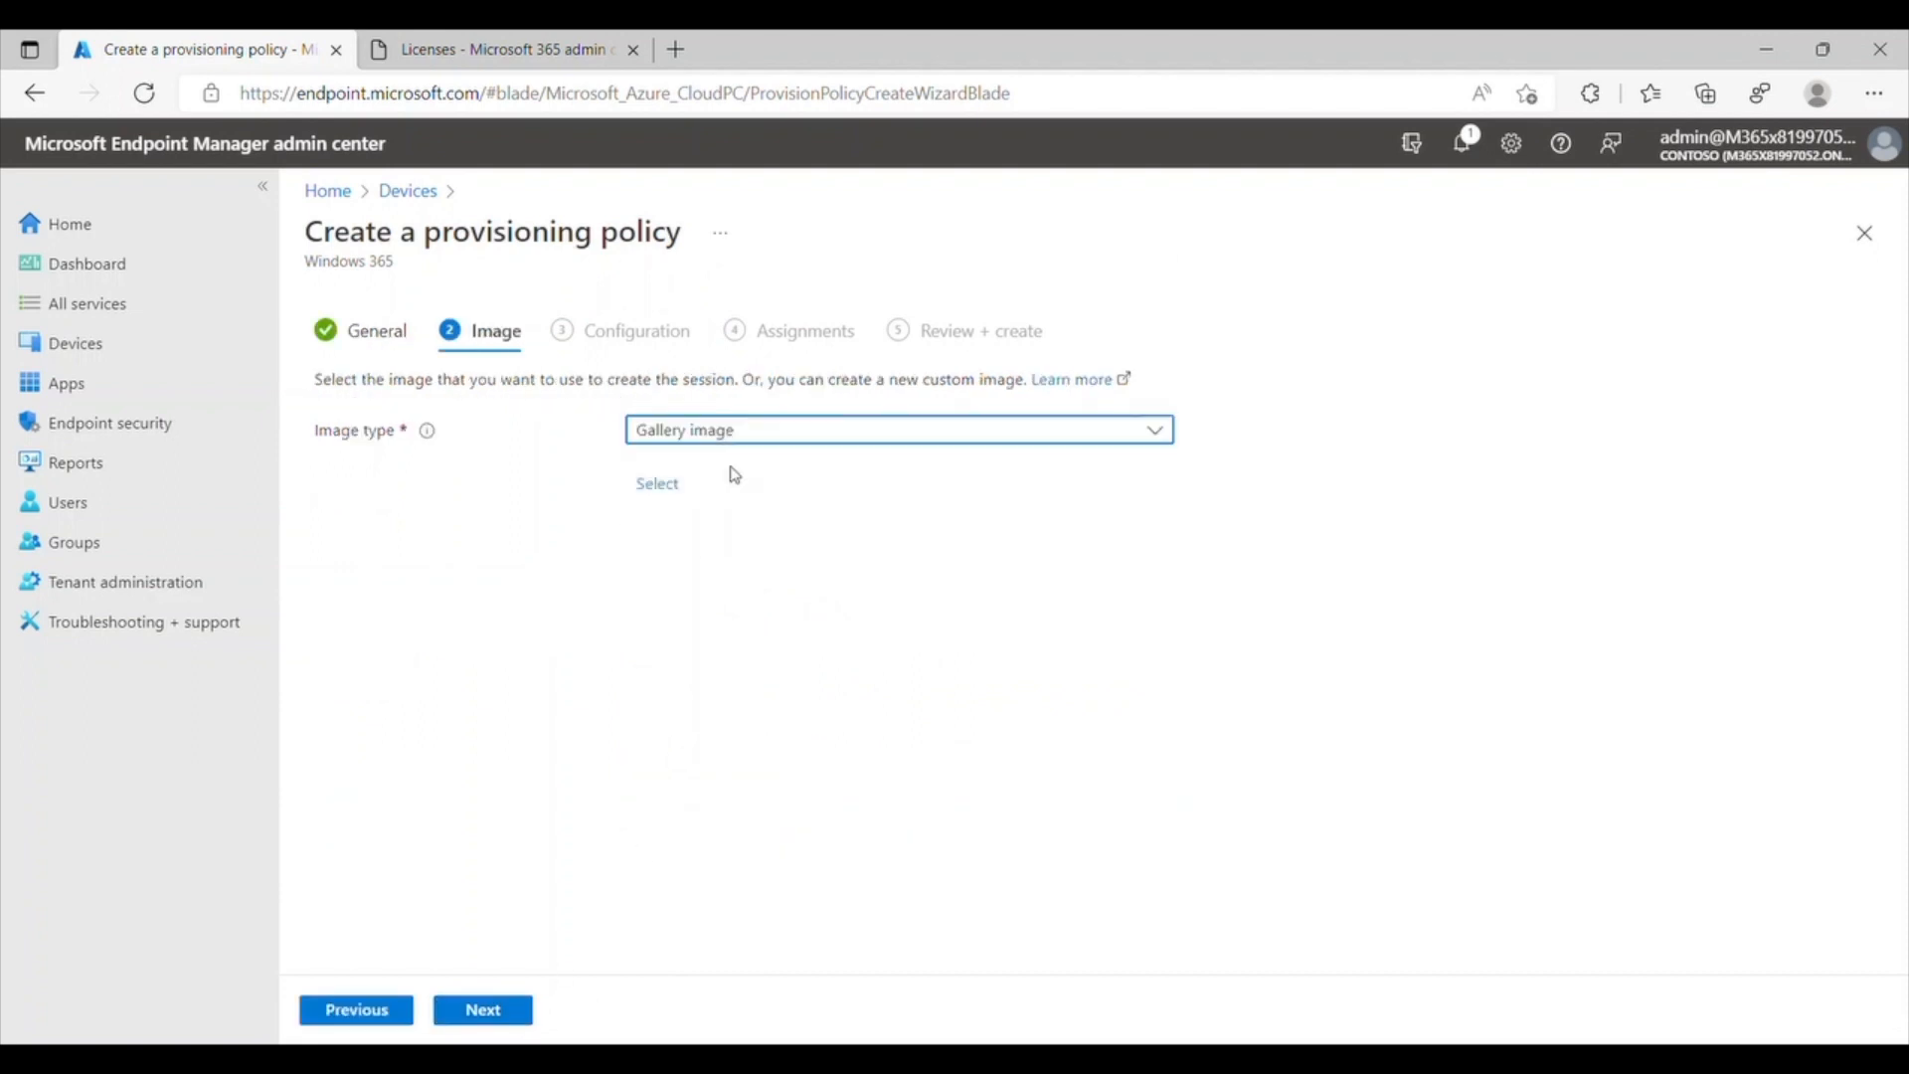
{"action": "left_click", "coordinate": [682, 492]}
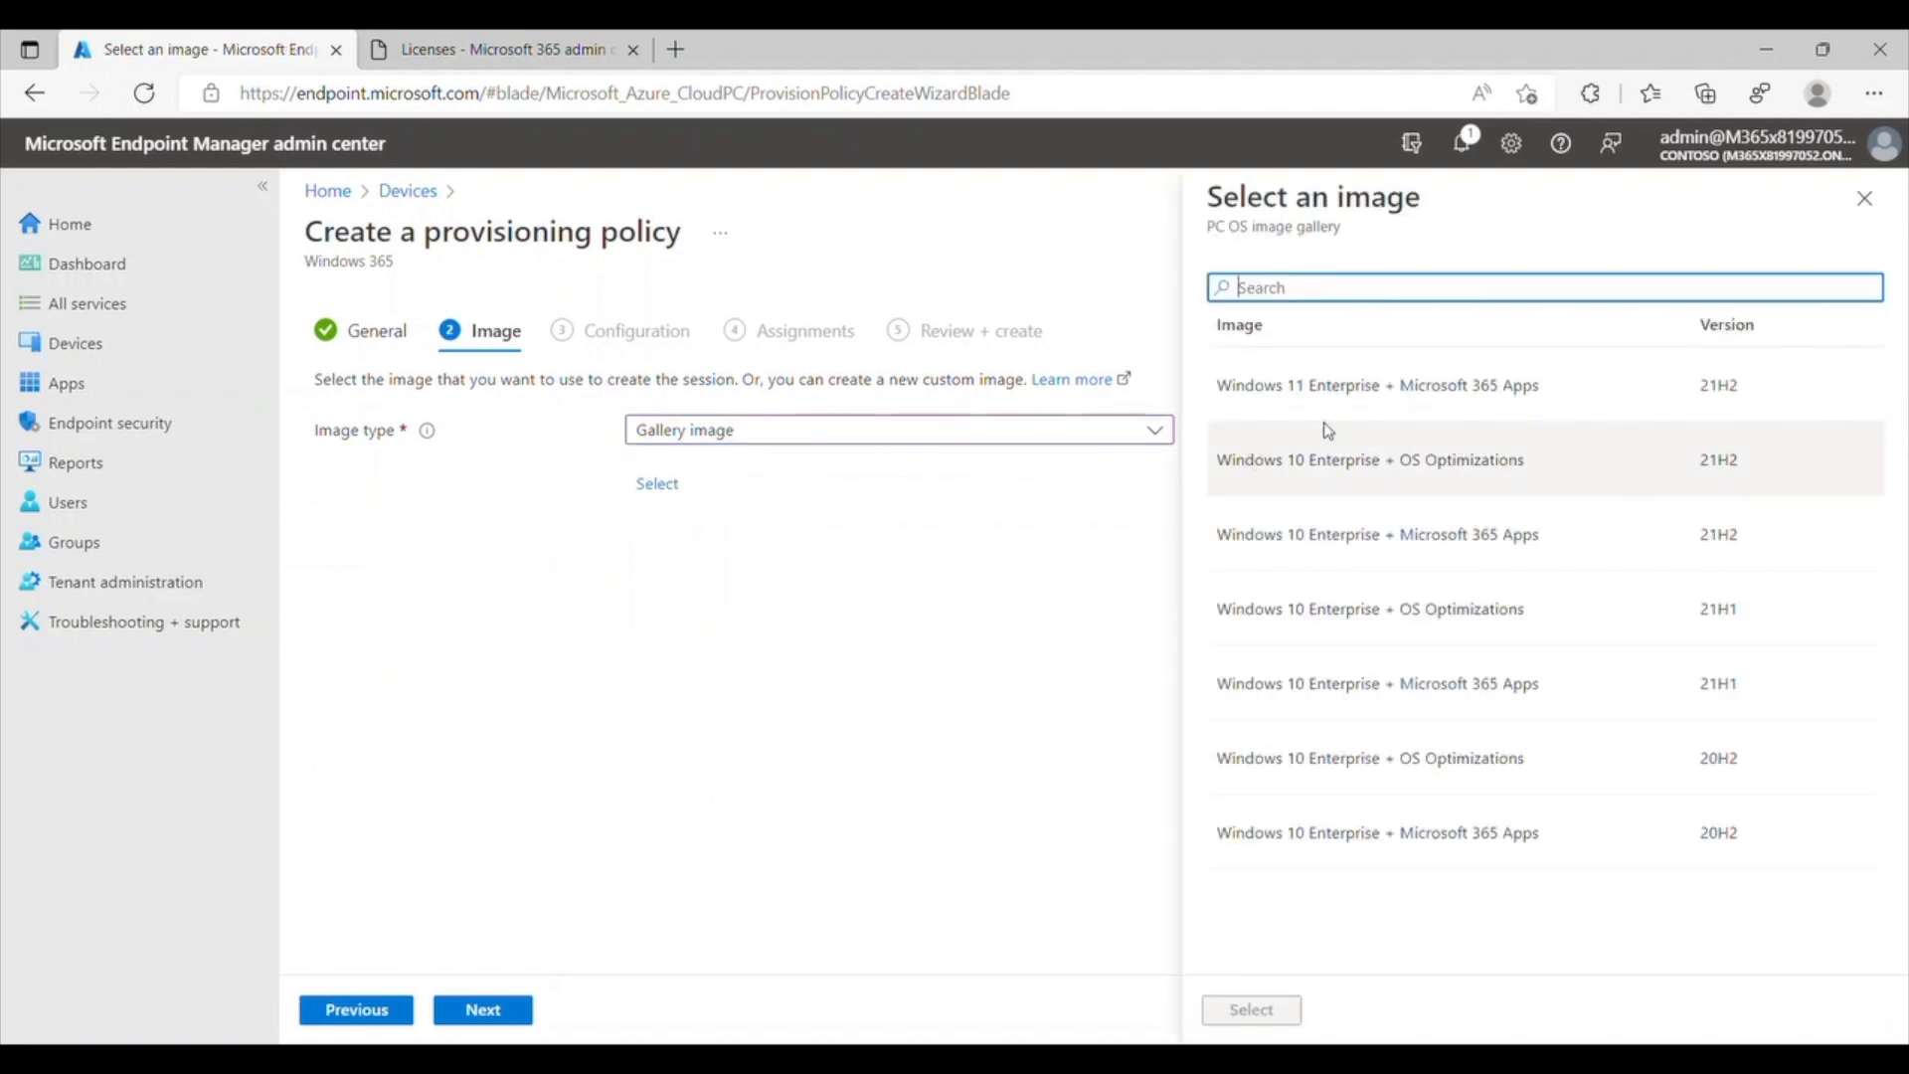
{"action": "left_click", "coordinate": [1601, 395]}
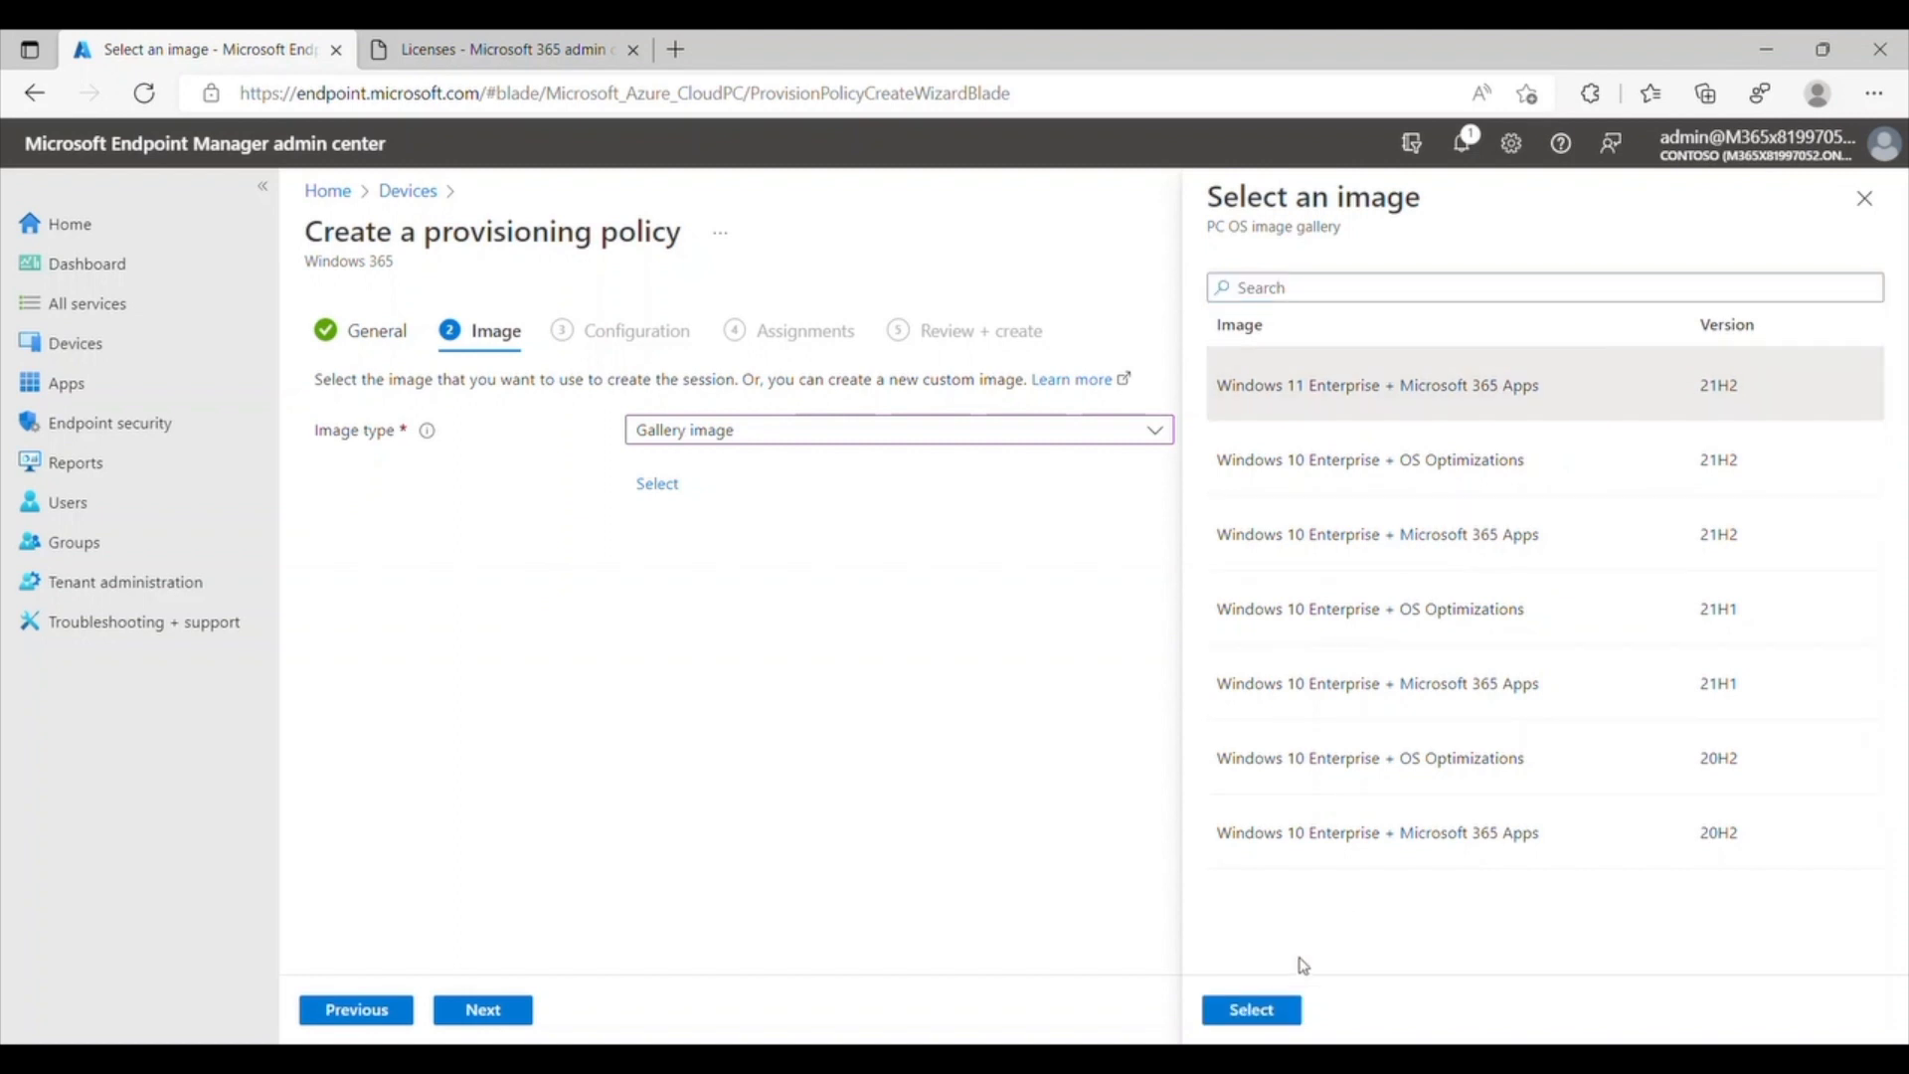
{"action": "left_click", "coordinate": [1251, 1009]}
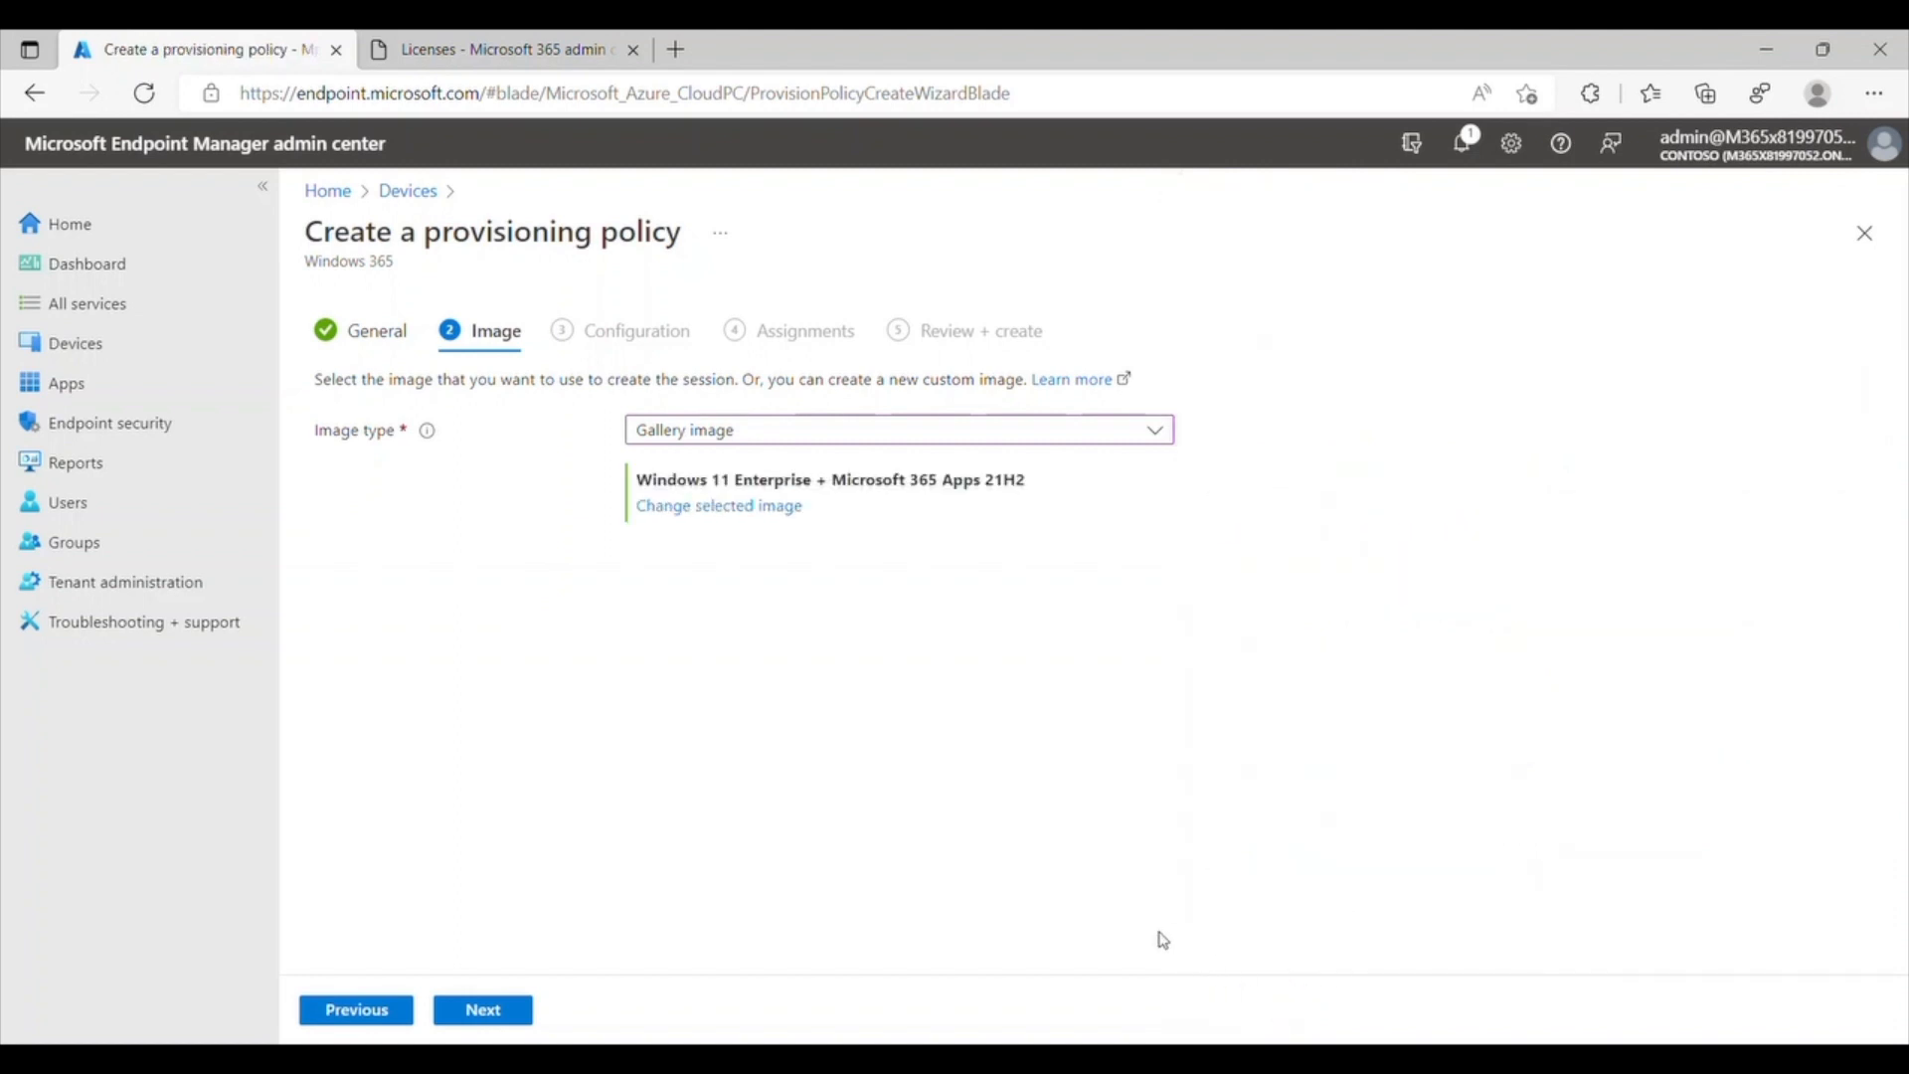
{"action": "left_click", "coordinate": [526, 1018]}
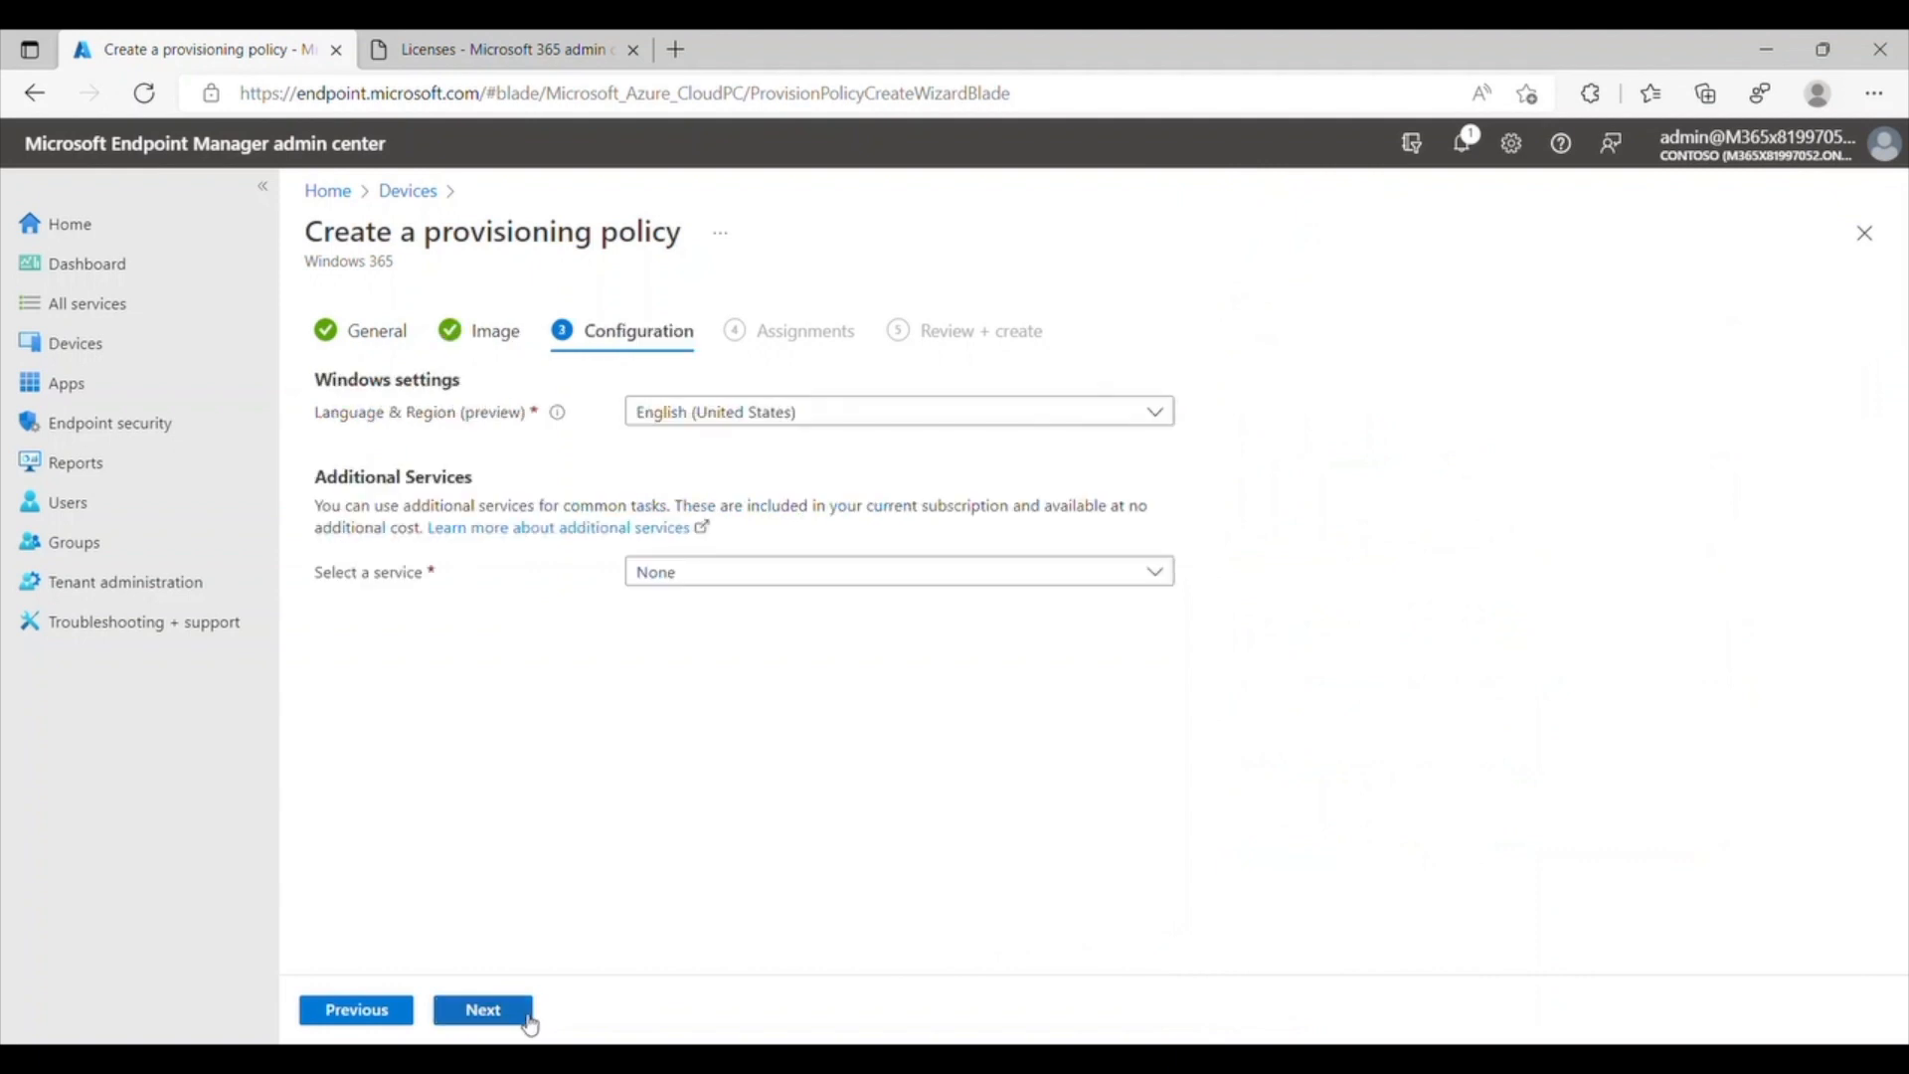
Step: Set the policy configuration to English (United States) language and None as the additional service
{"action": "left_click", "coordinate": [1156, 416]}
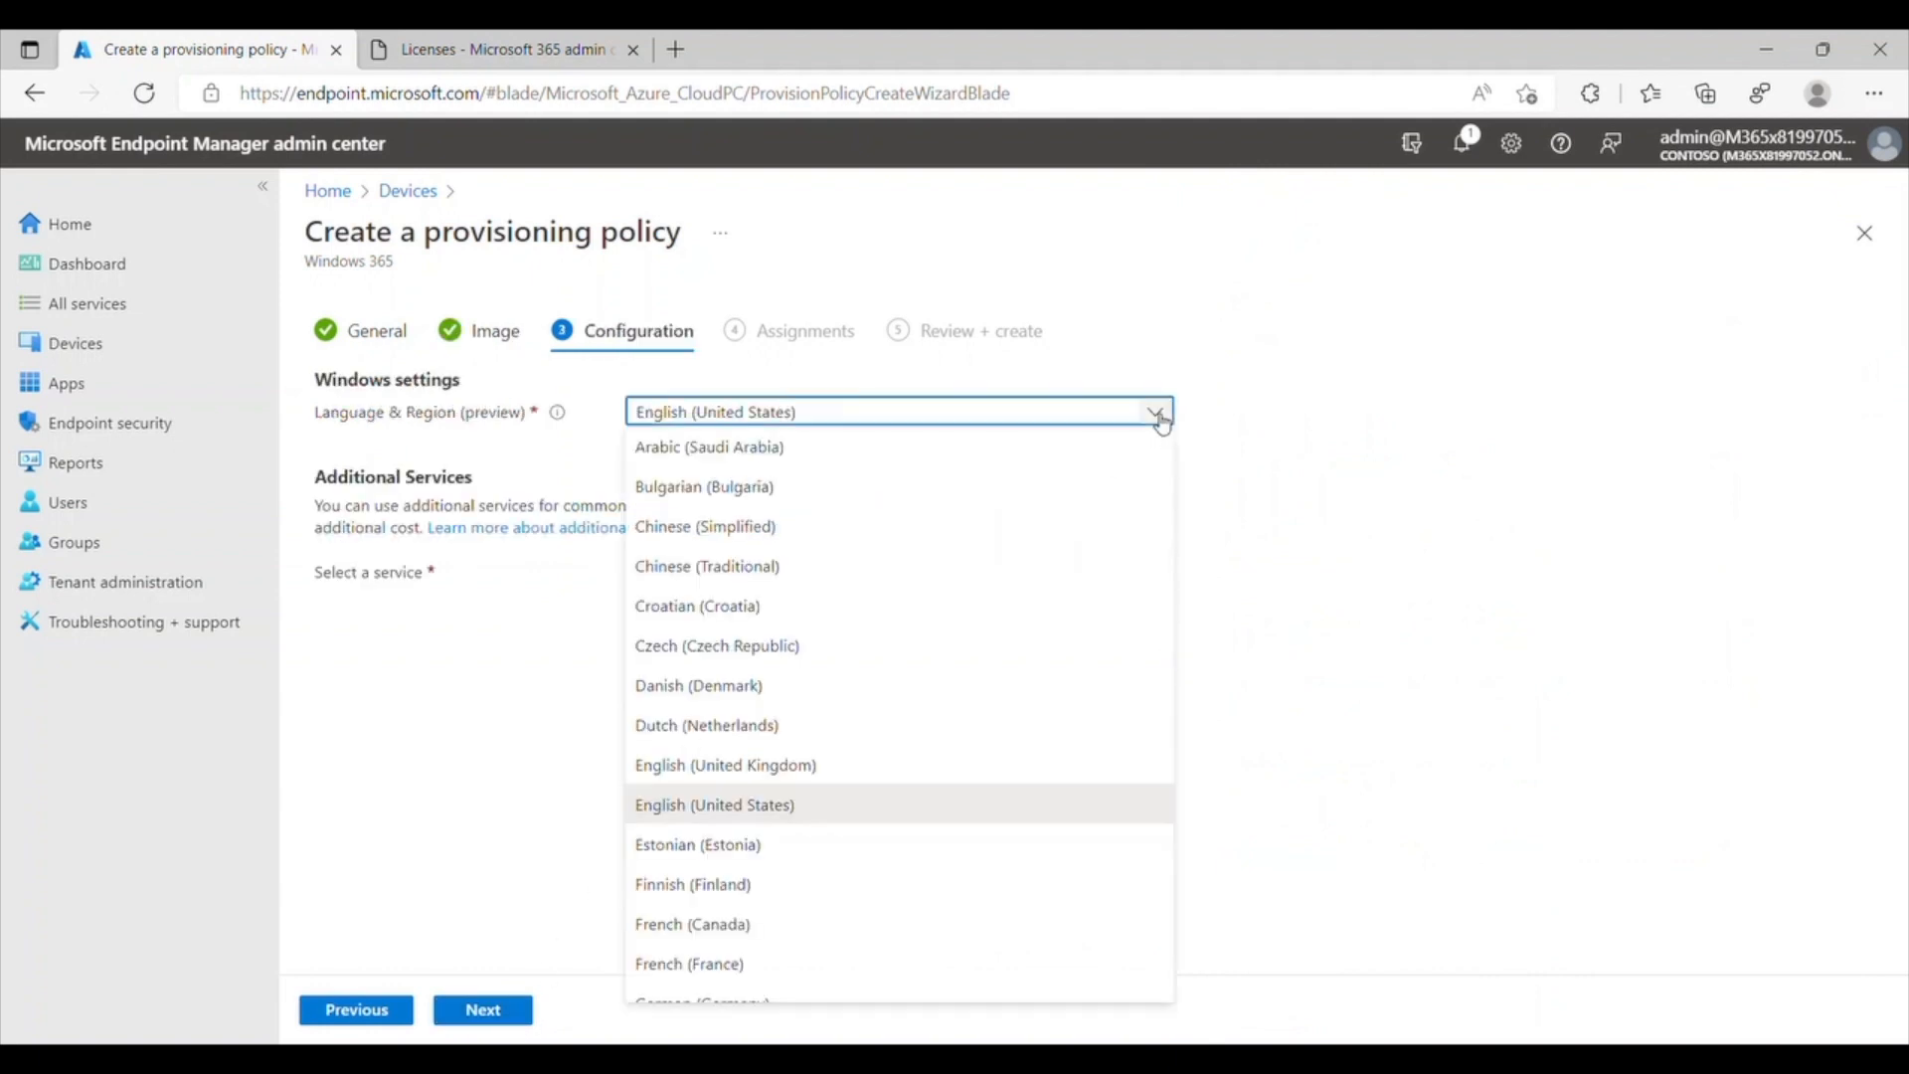
{"action": "left_click", "coordinate": [1160, 417]}
{"action": "left_click", "coordinate": [1166, 582]}
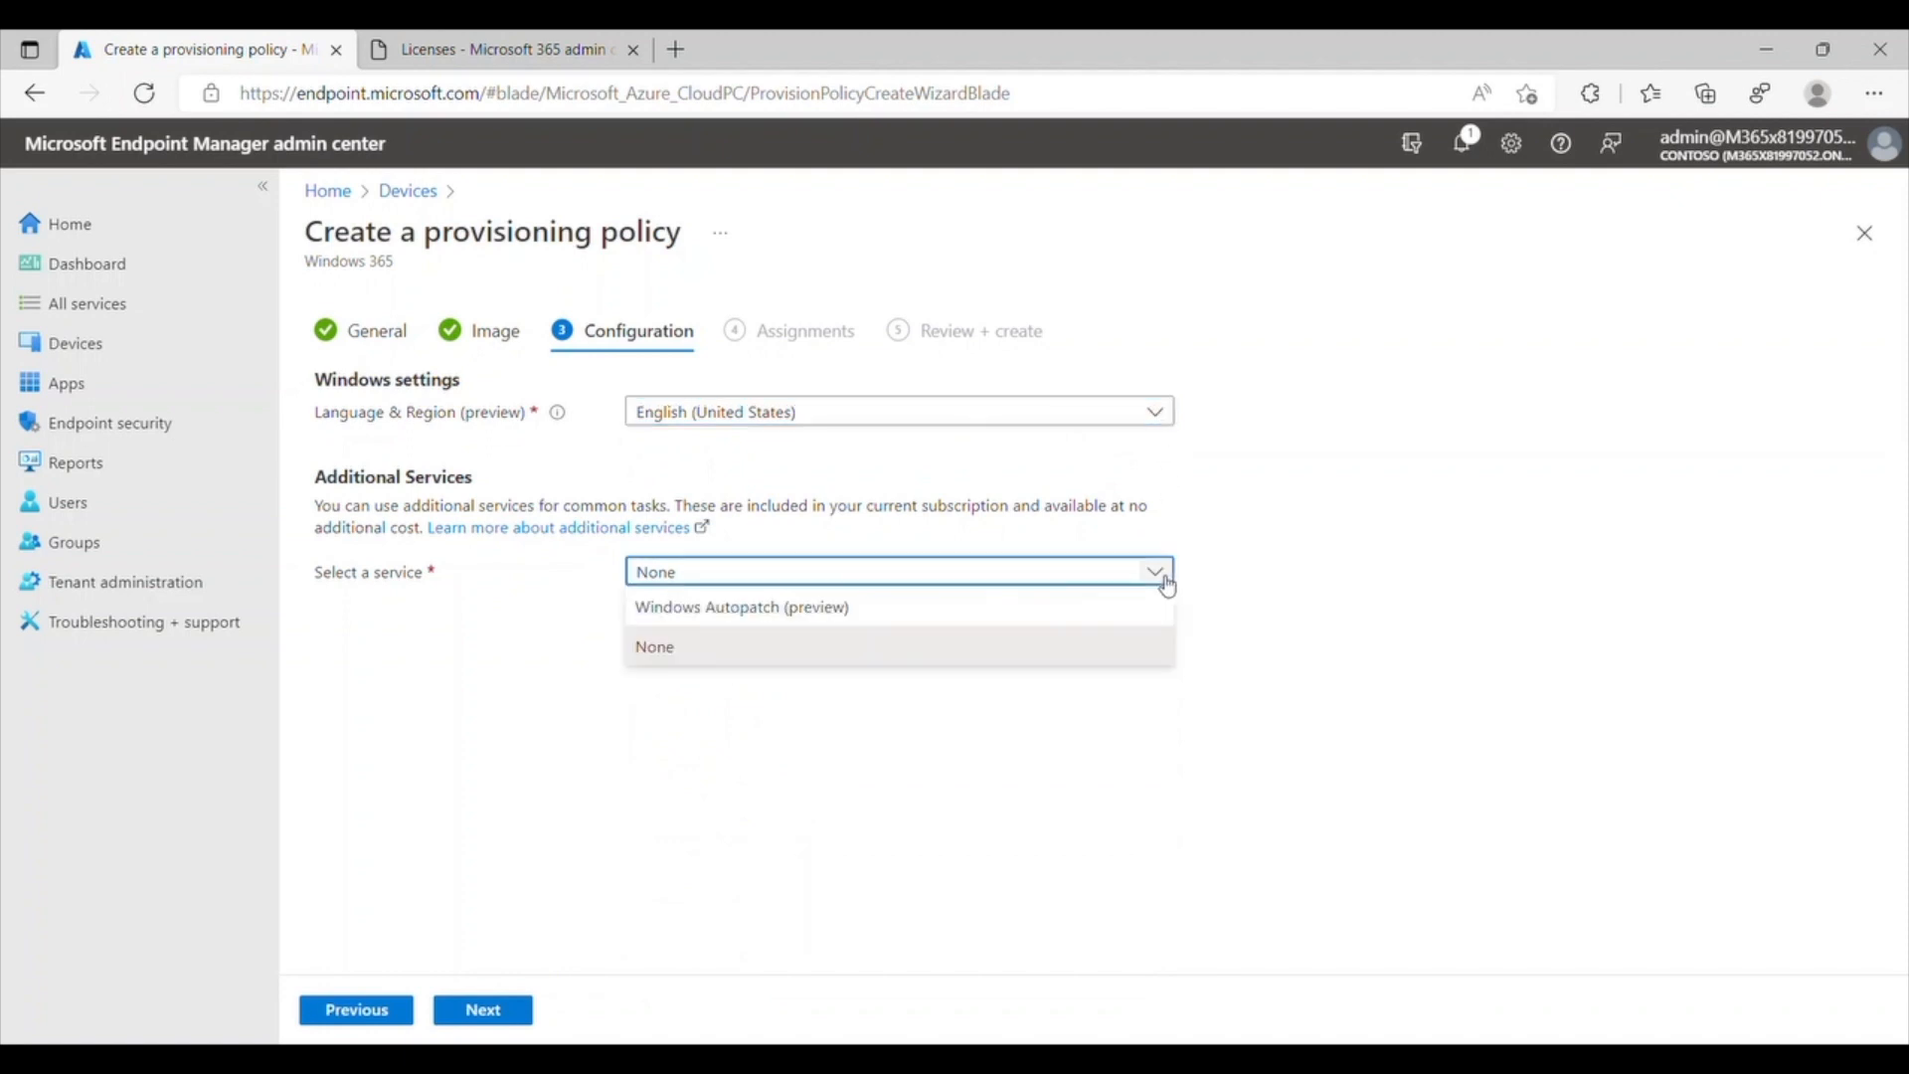
{"action": "left_click", "coordinate": [1062, 647]}
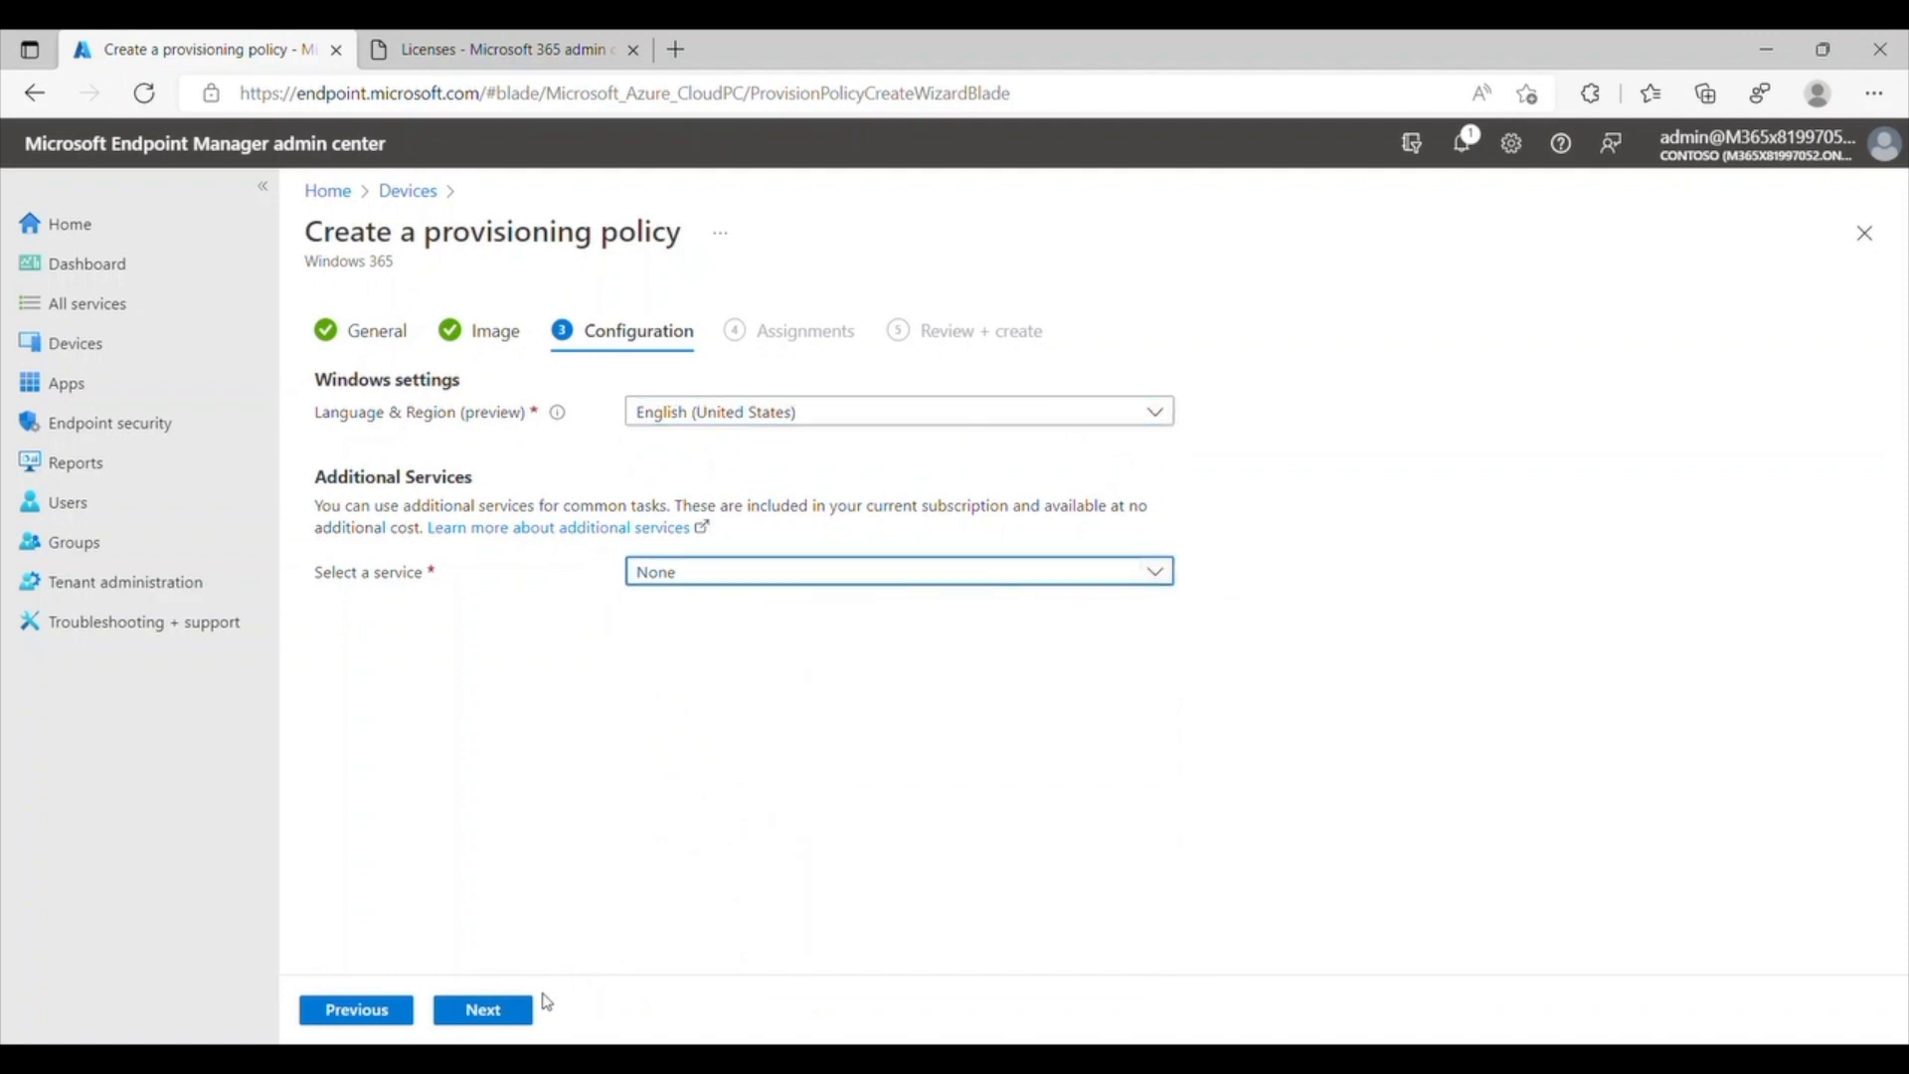
{"action": "left_click", "coordinate": [524, 1016]}
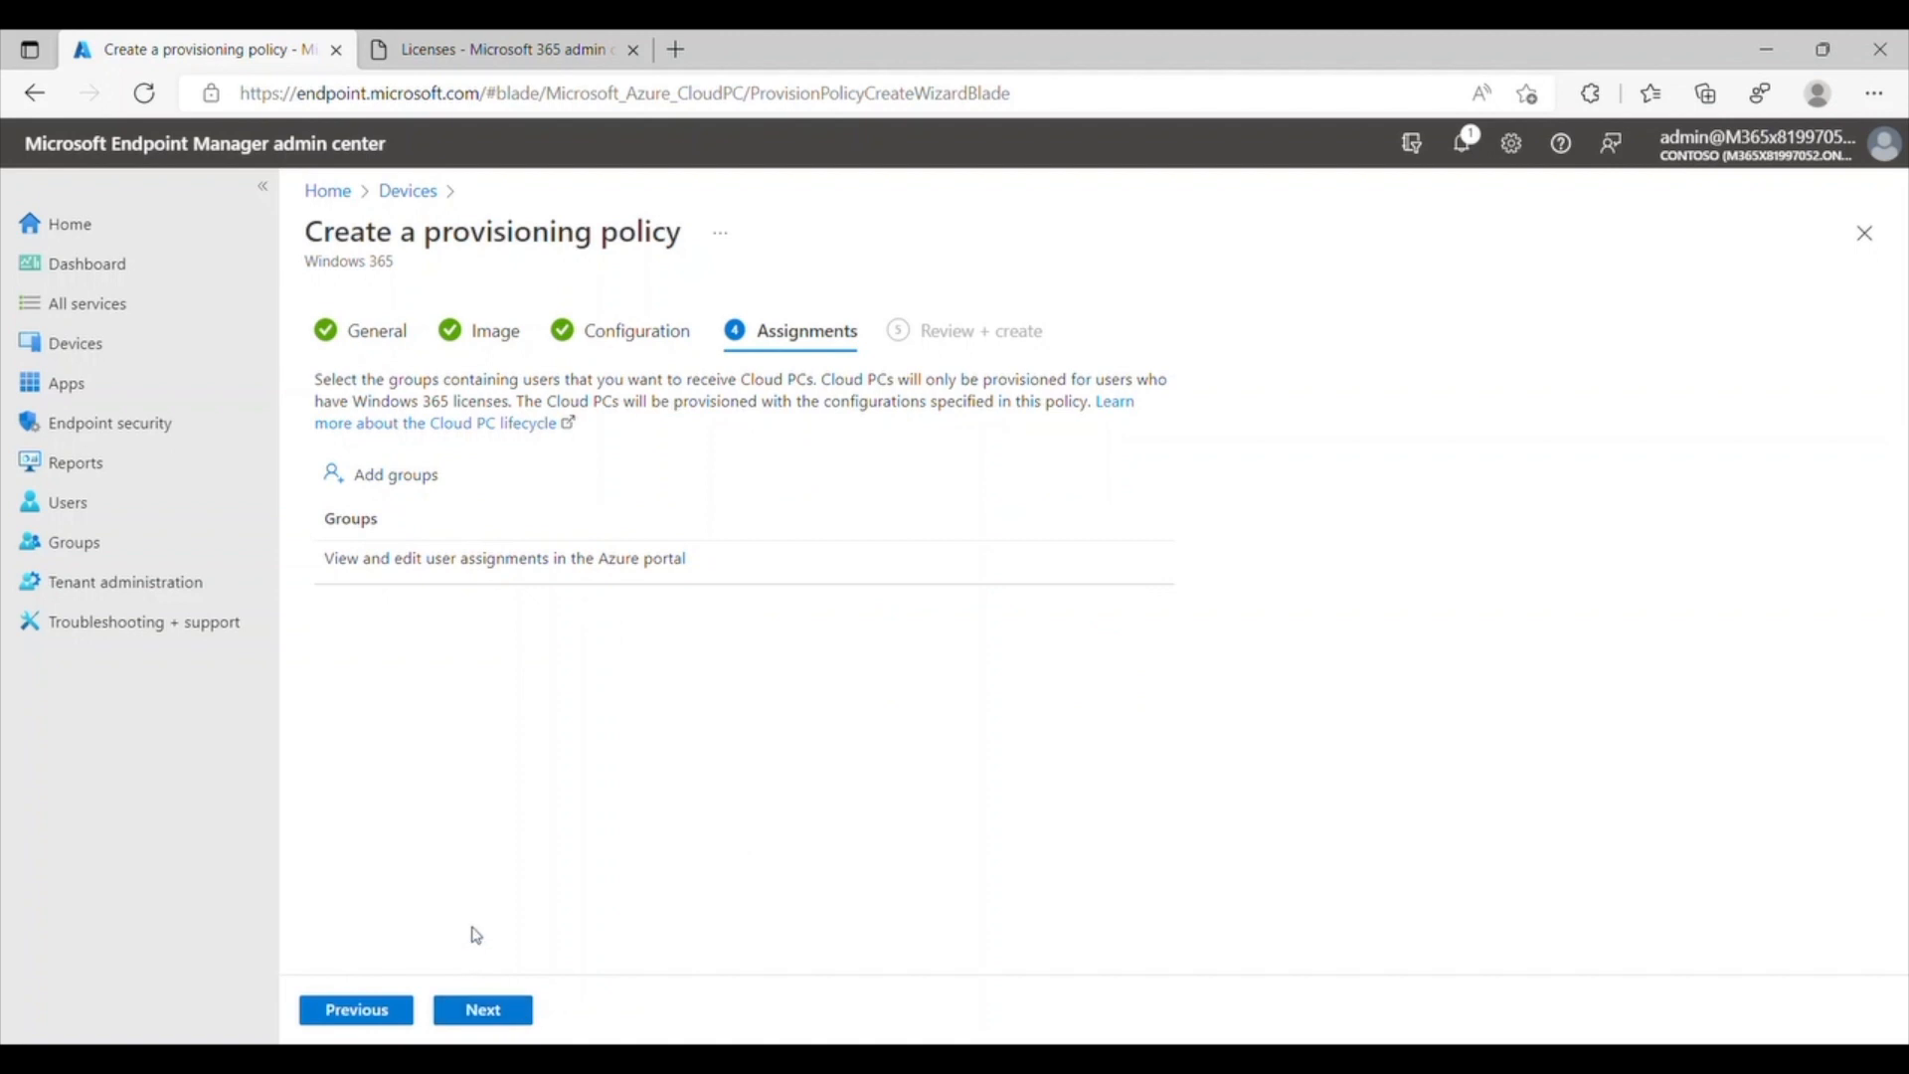
Step: Assign the provisioning policy to the Windows 365 group and create the policy
{"action": "left_click", "coordinate": [404, 487]}
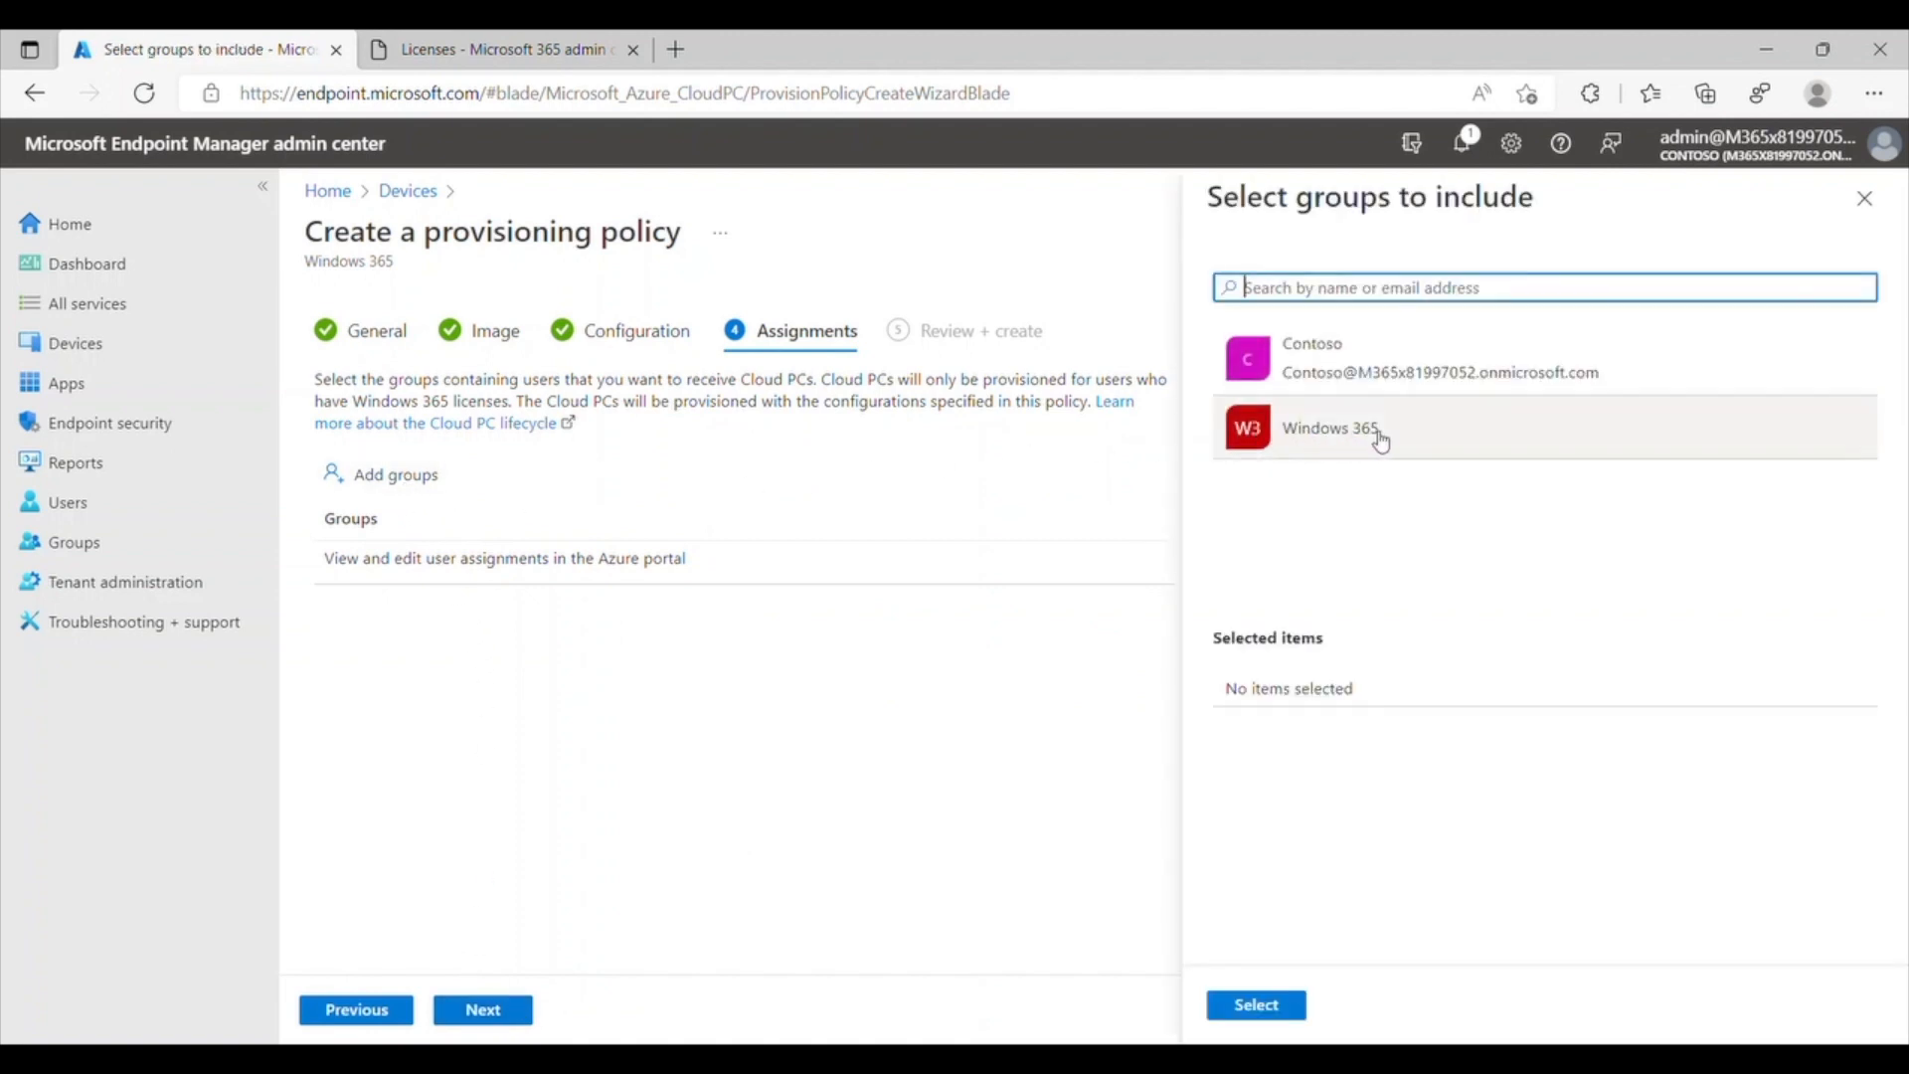
{"action": "left_click", "coordinate": [1435, 433]}
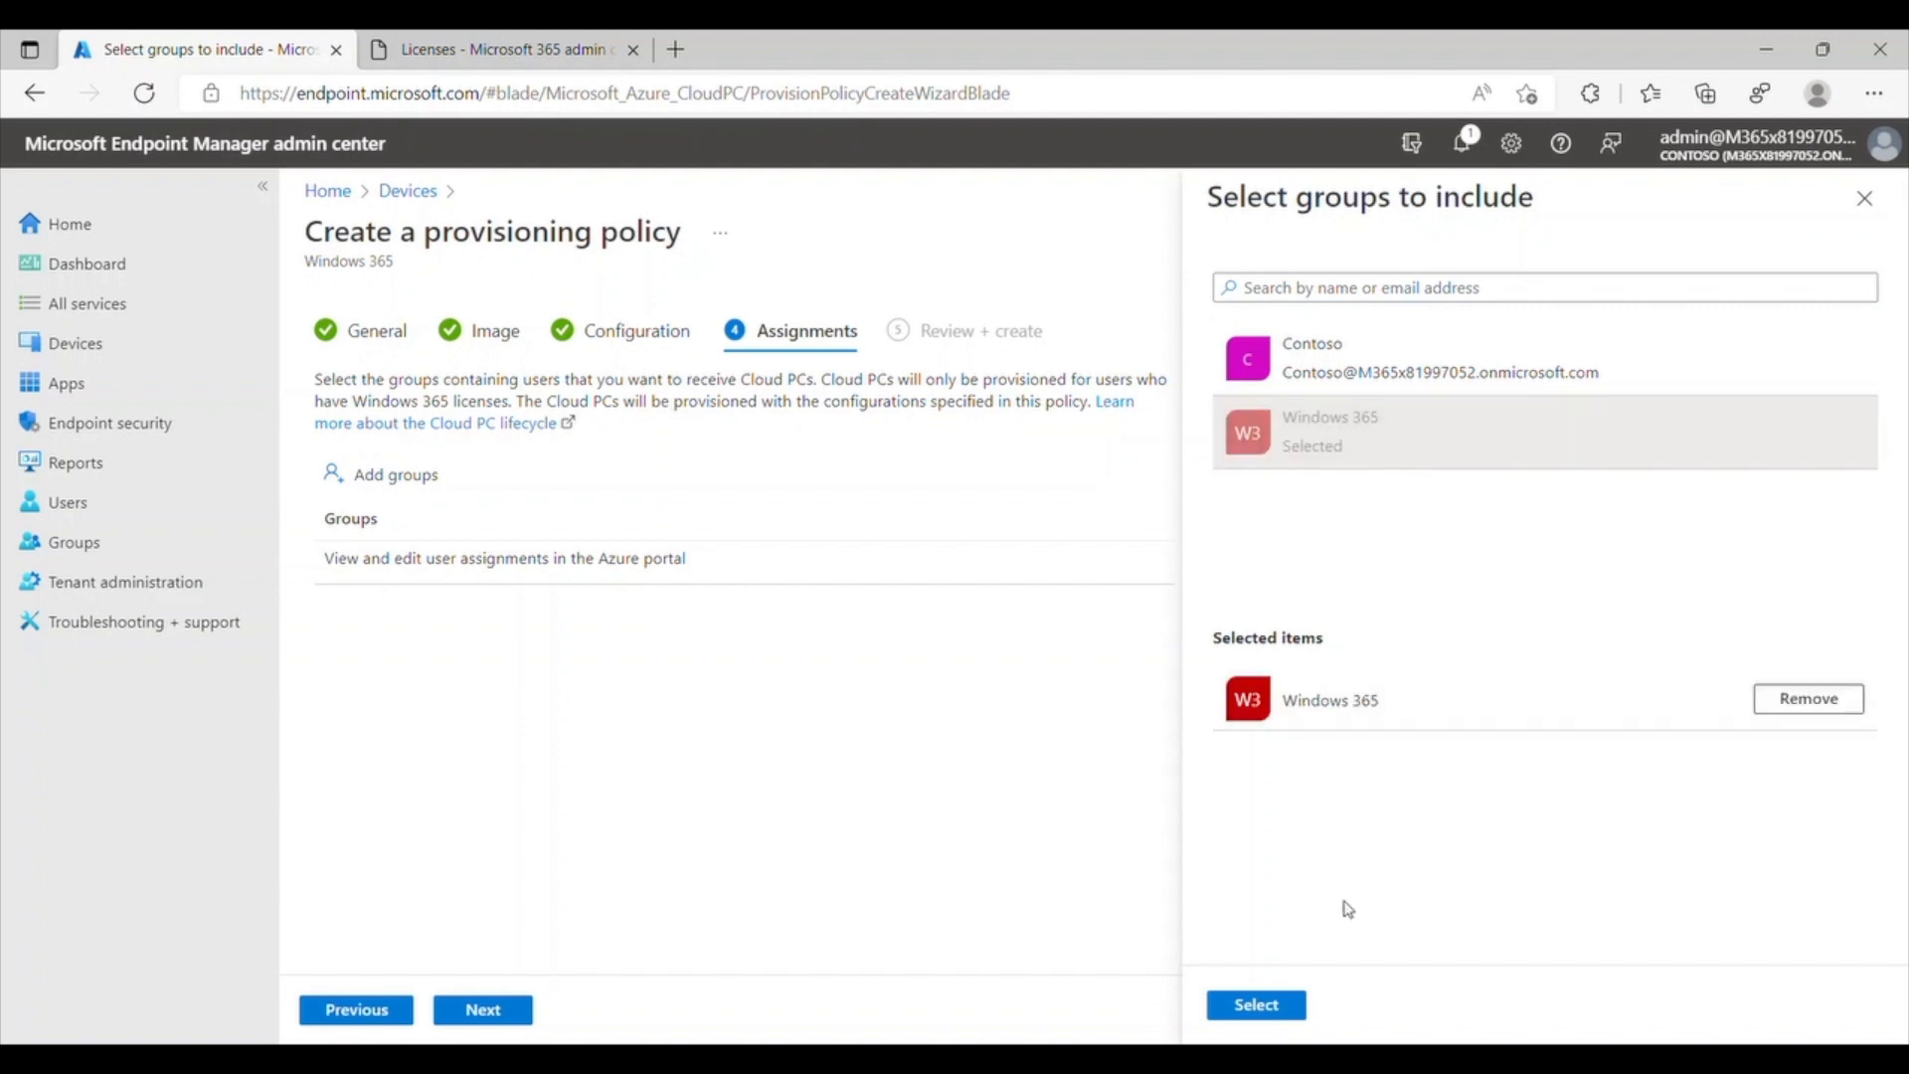
{"action": "left_click", "coordinate": [1260, 1006]}
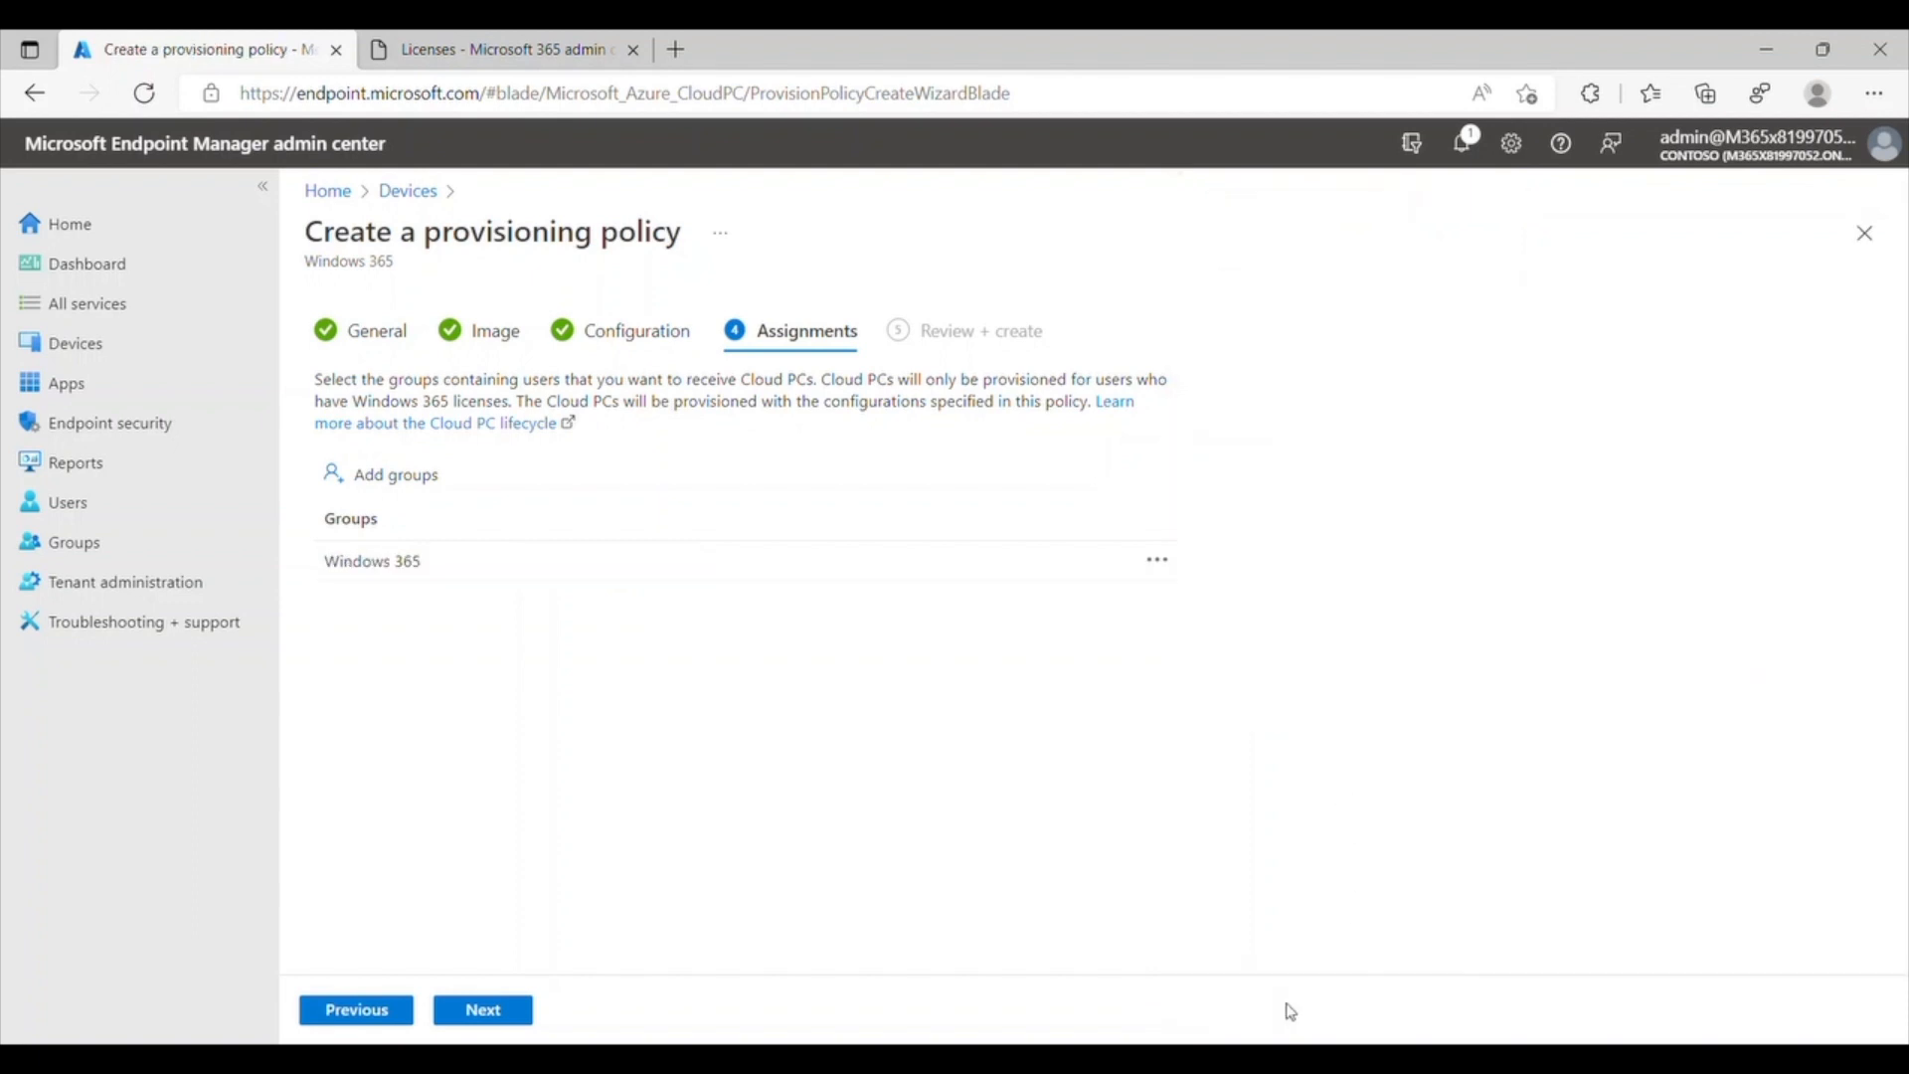
{"action": "left_click", "coordinate": [523, 1014]}
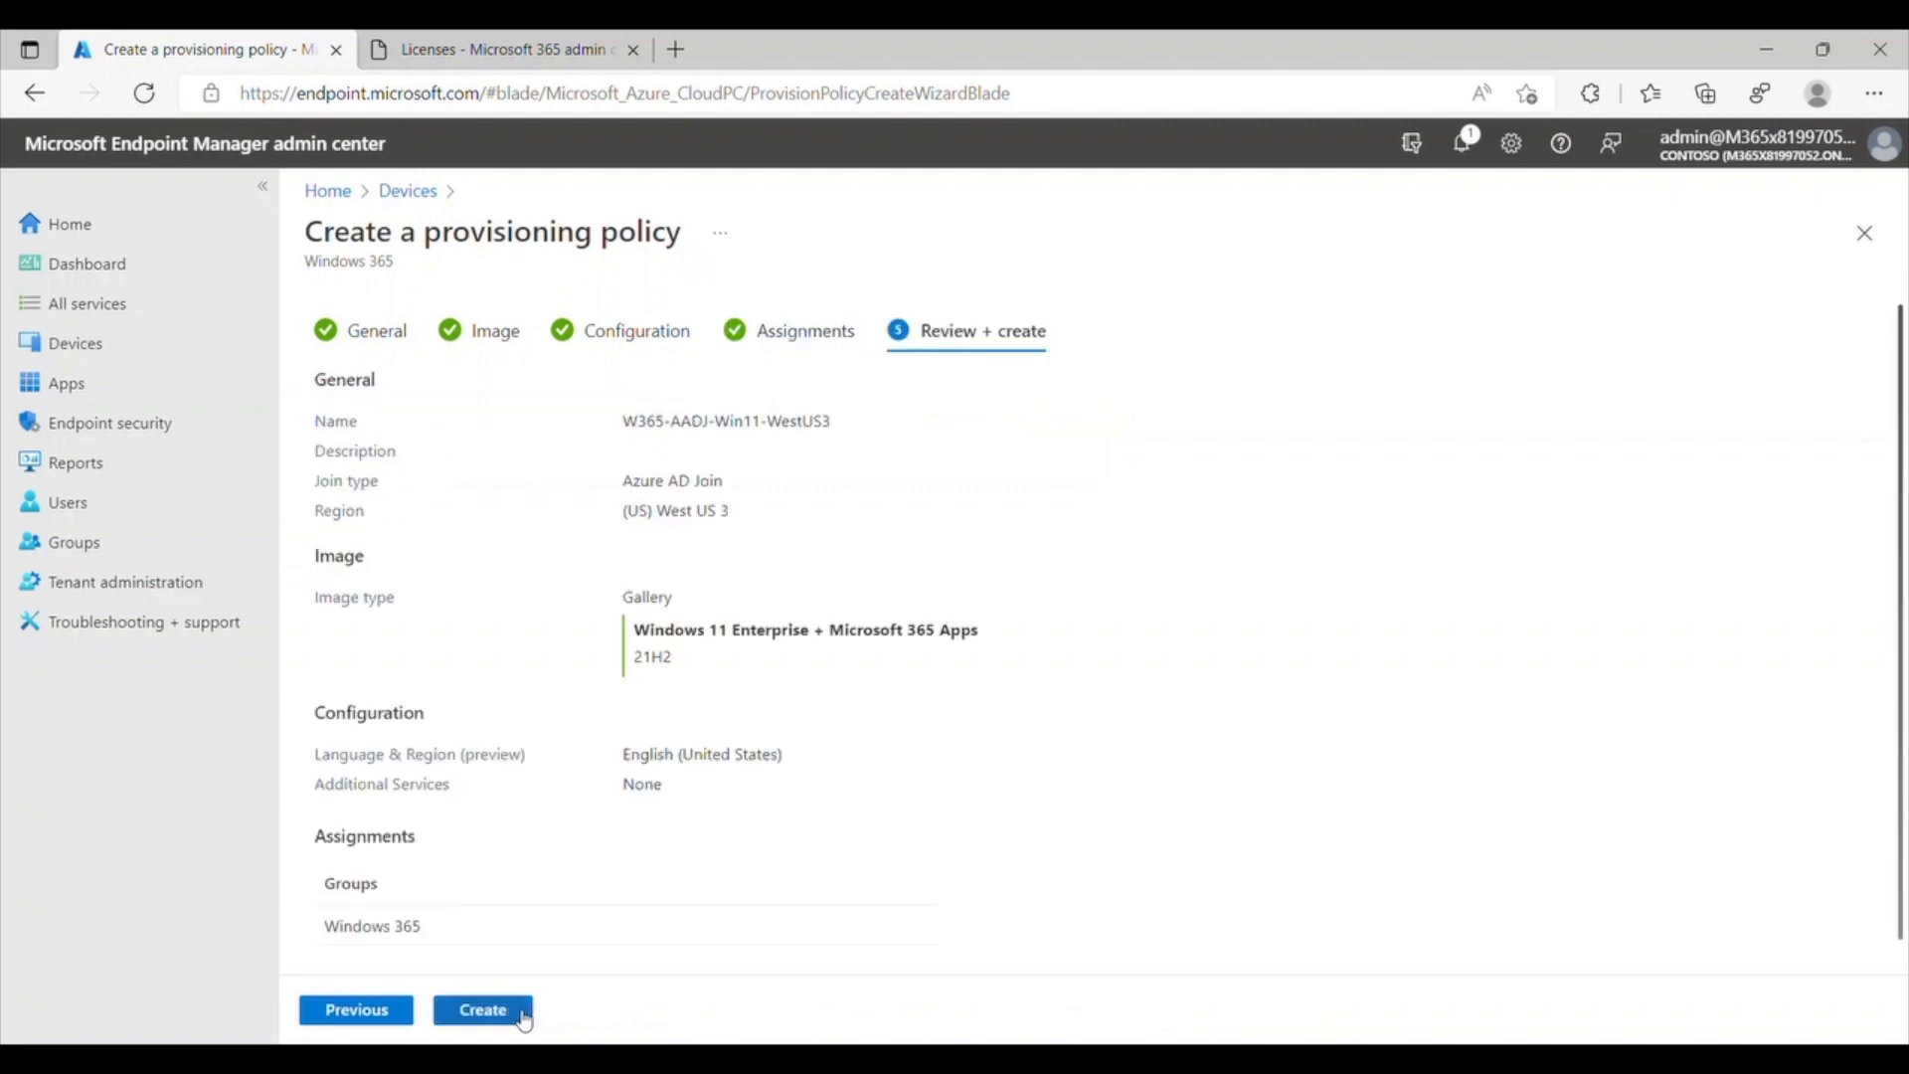
{"action": "left_click", "coordinate": [484, 1010]}
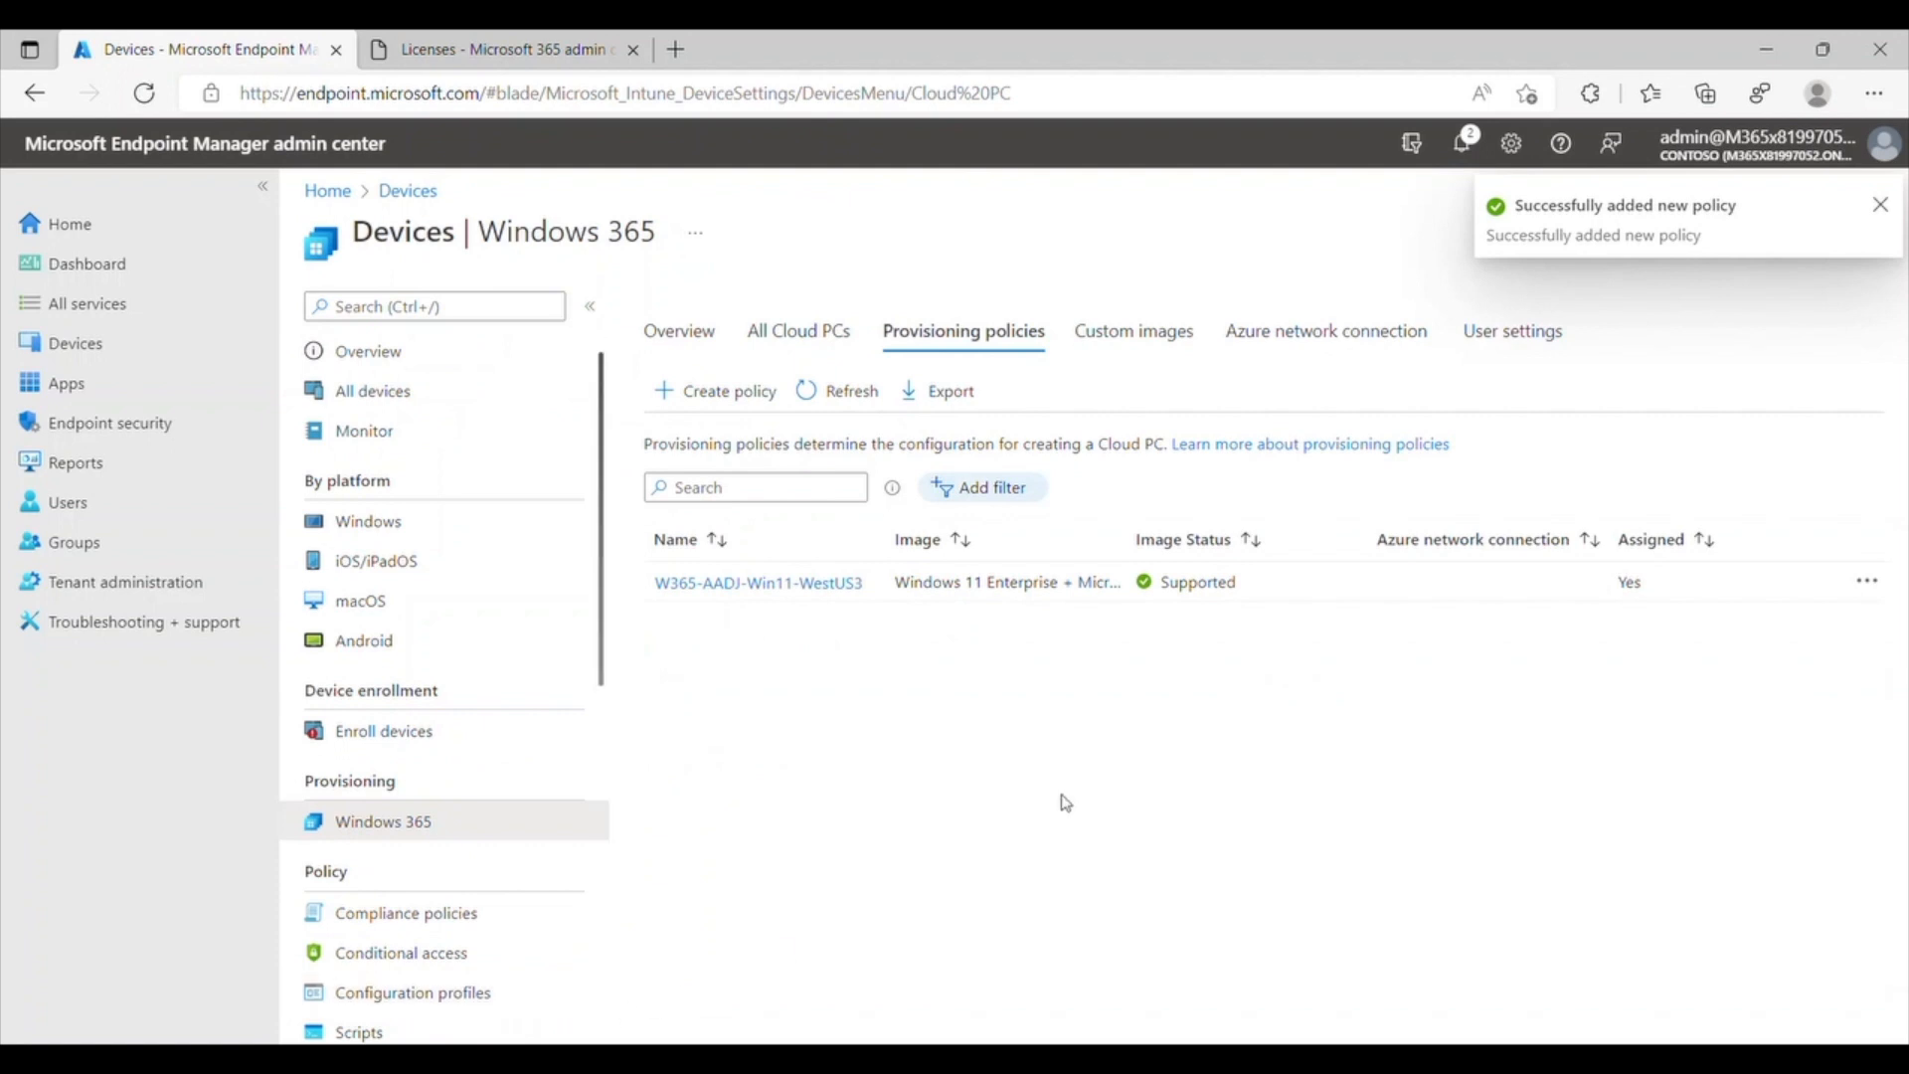
Step: Add a user setting named W365-NonAdmin-Restore24 allowing users to initiate restore, with restore points every 24 hours
{"action": "left_click", "coordinate": [1536, 346]}
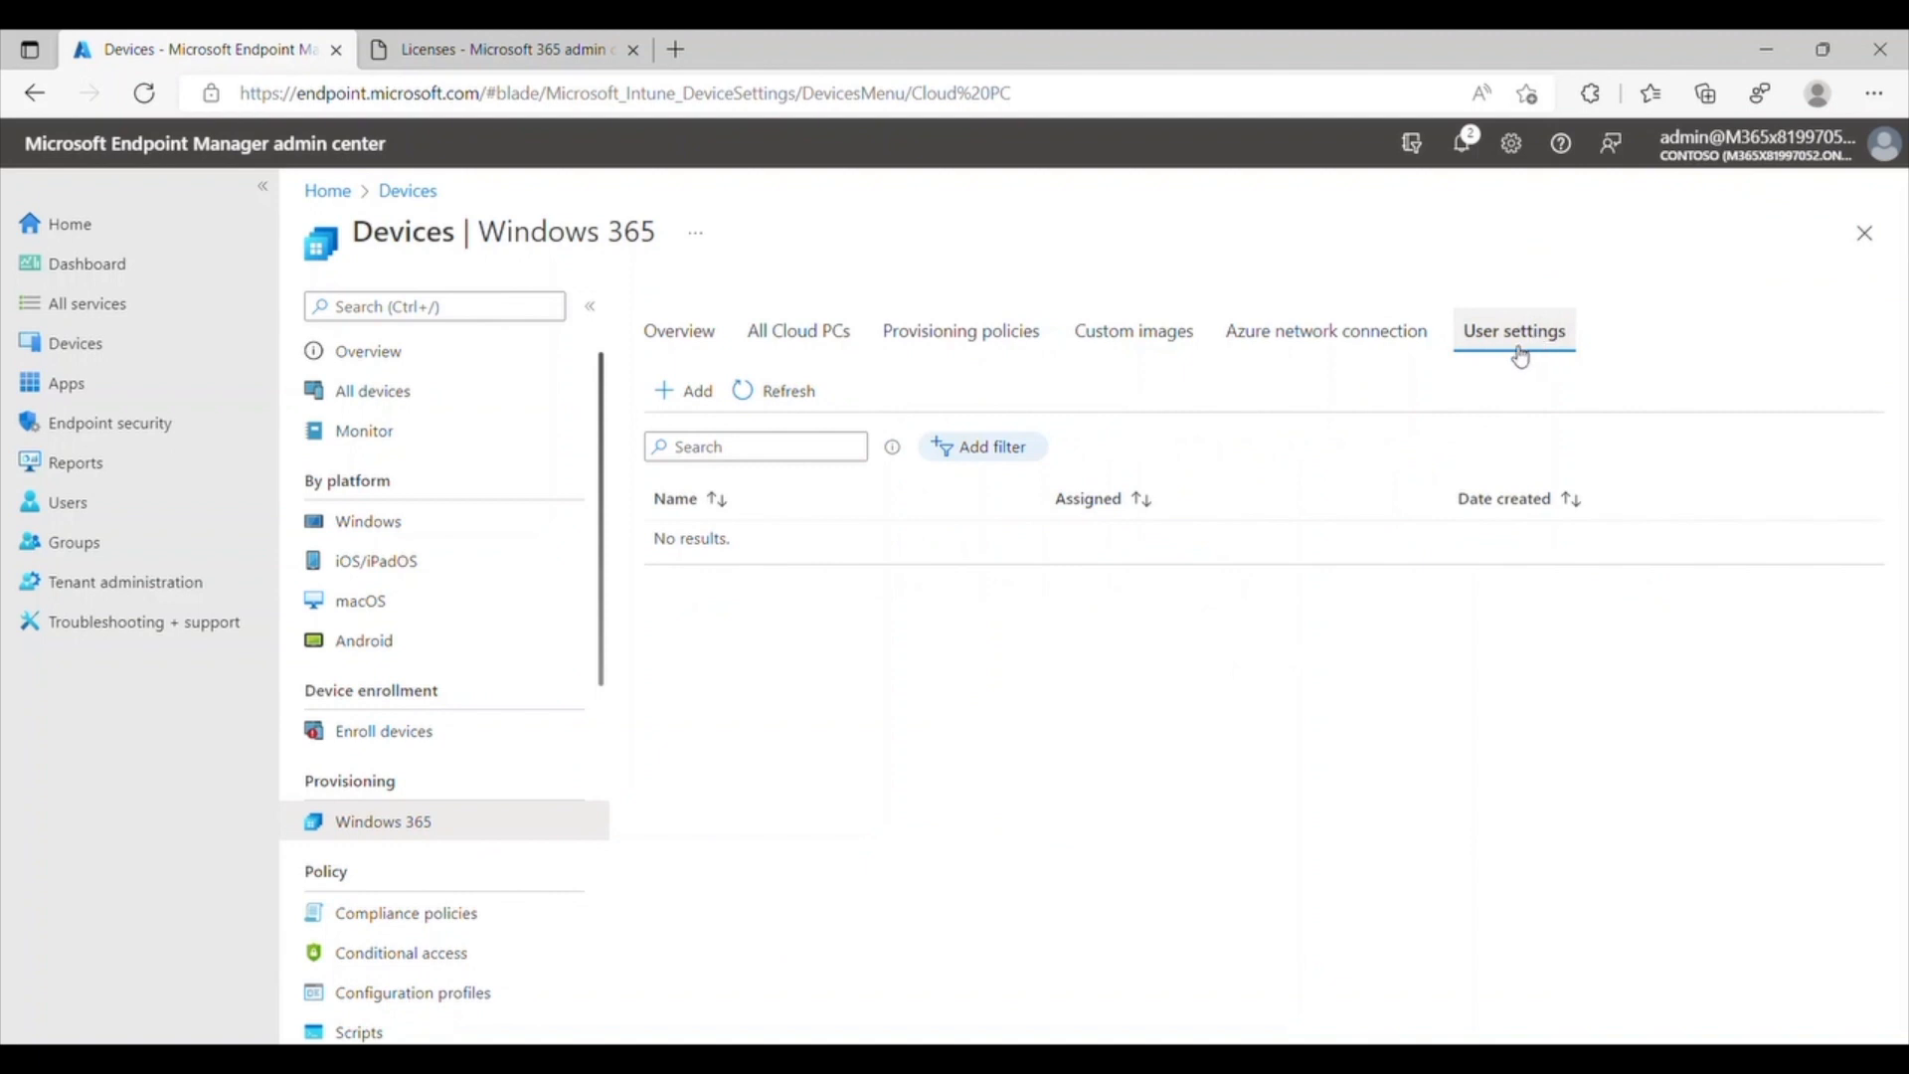
{"action": "left_click", "coordinate": [702, 406]}
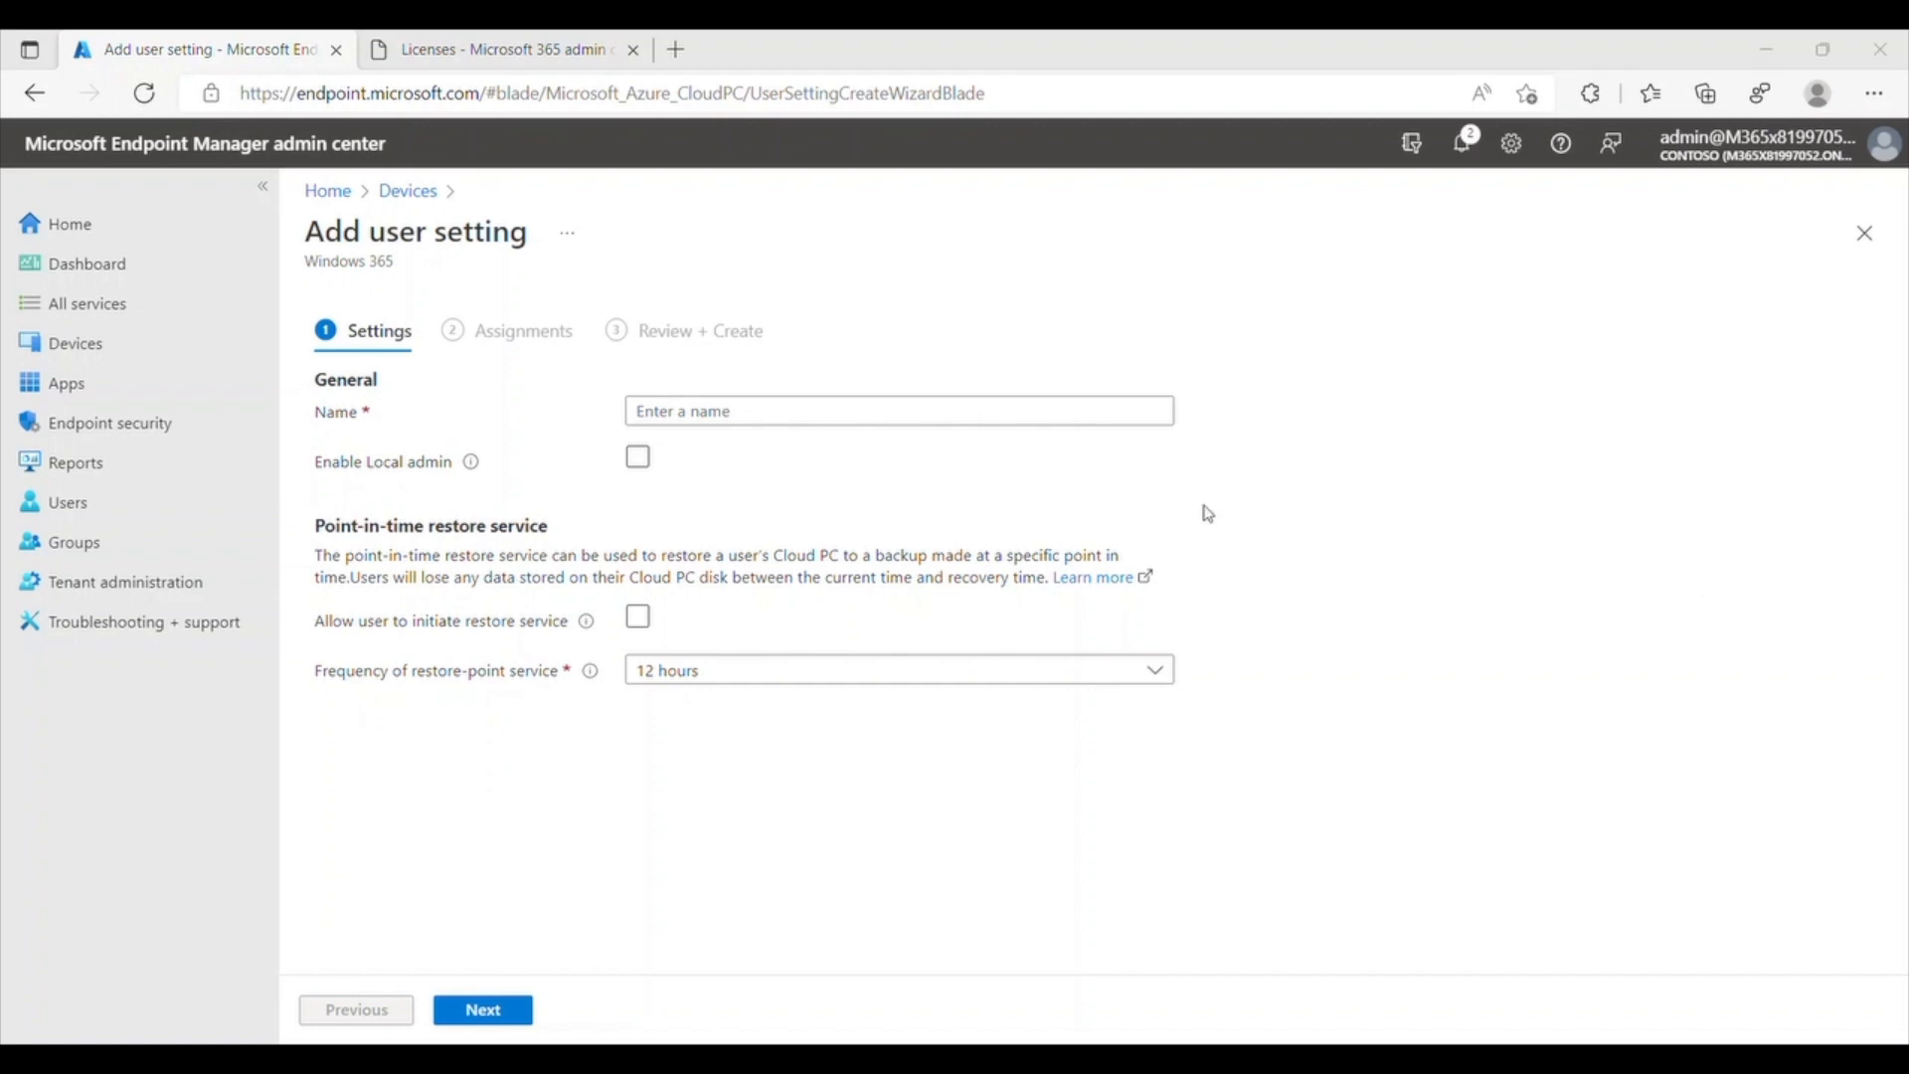
{"action": "left_click", "coordinate": [1090, 416]}
{"action": "type", "text": "W365-NonAdmin-Restore24"}
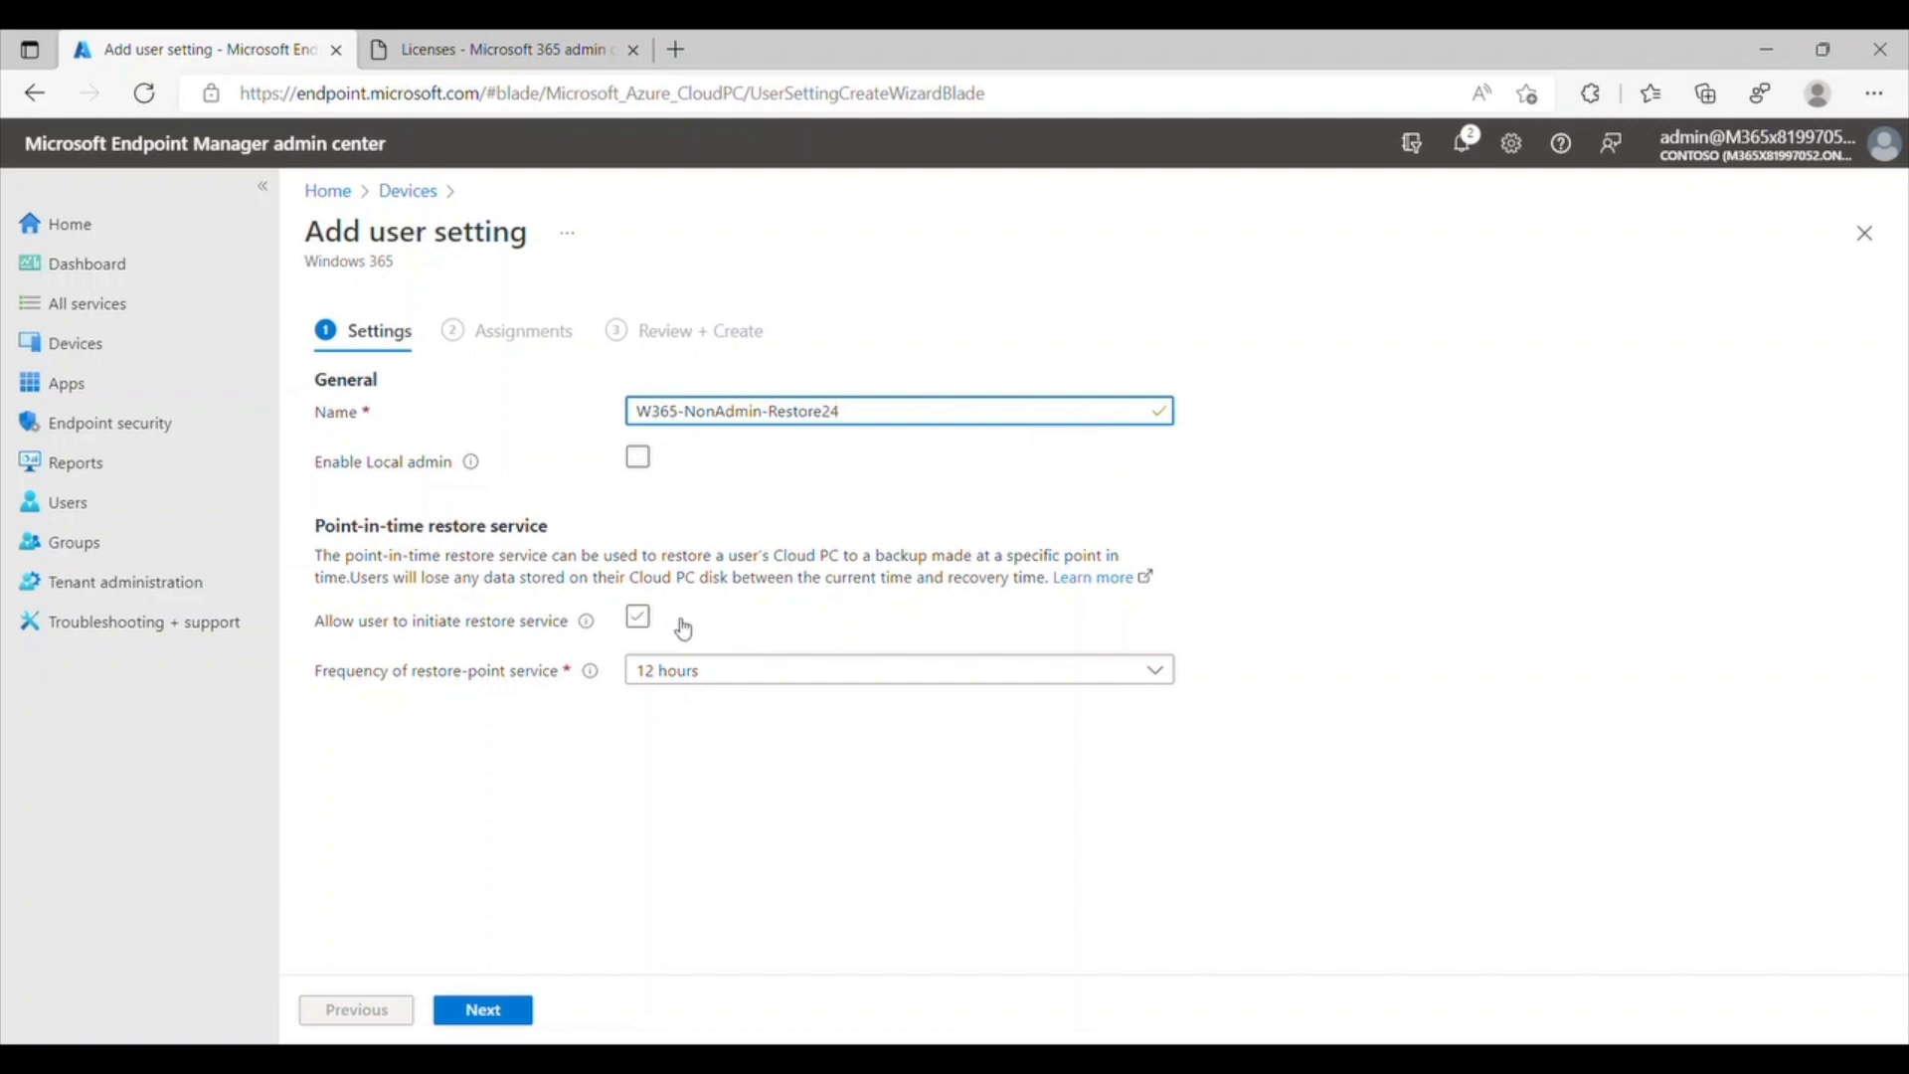
{"action": "left_click", "coordinate": [637, 618]}
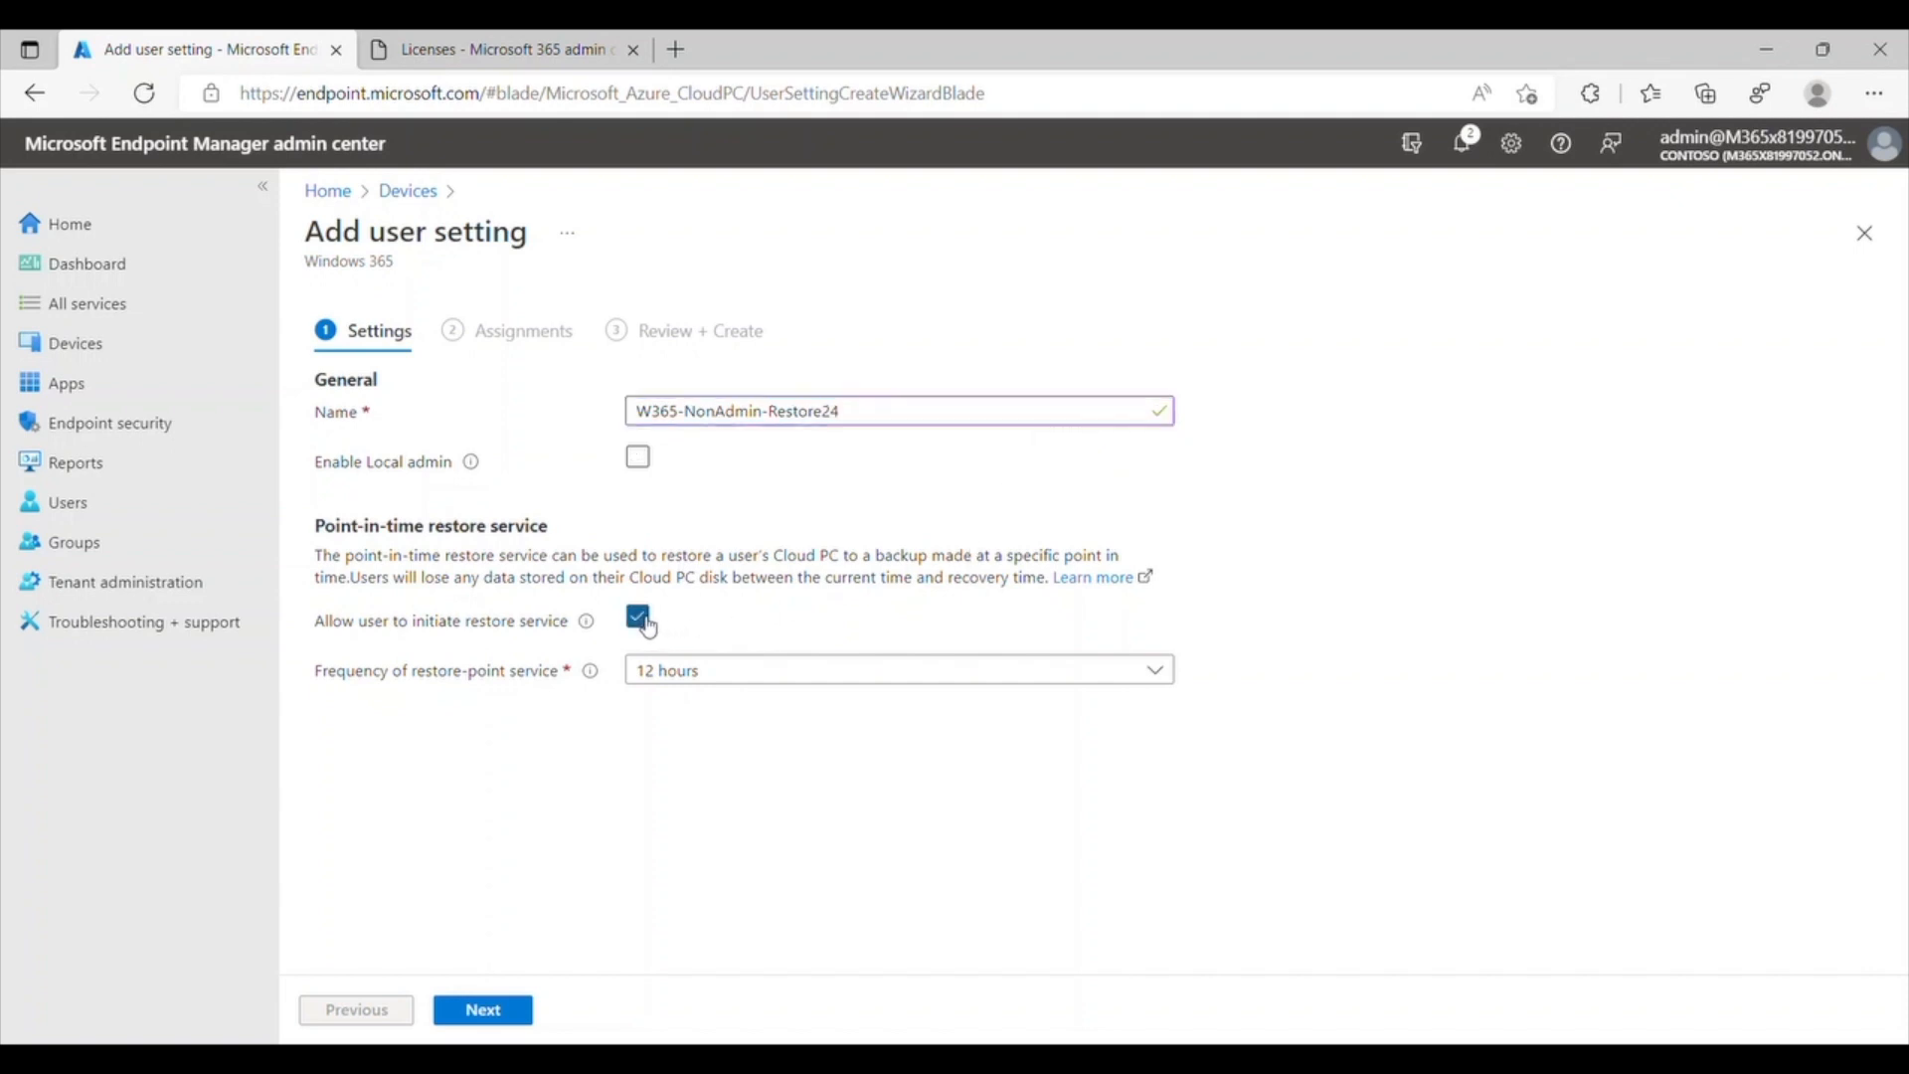
{"action": "left_click", "coordinate": [683, 674]}
{"action": "left_click", "coordinate": [725, 872]}
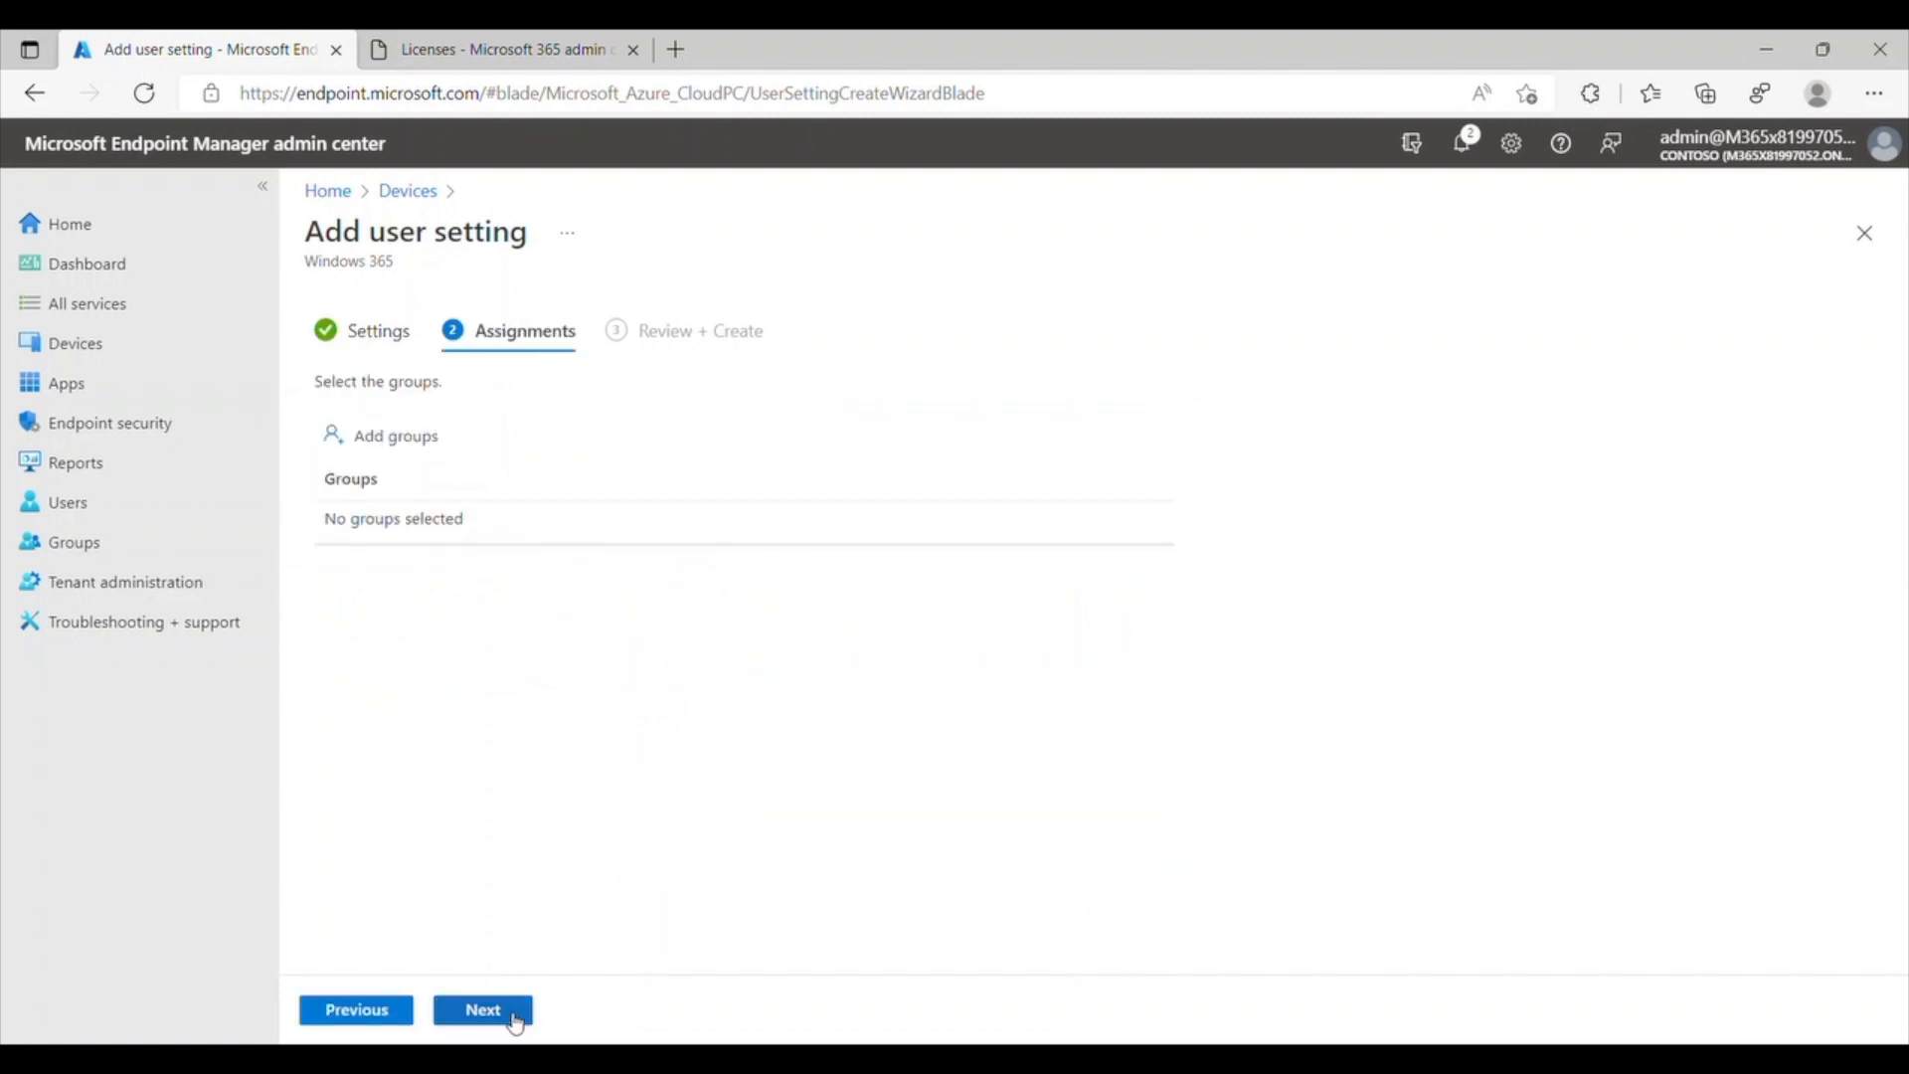
Step: Assign the user setting to the Windows 365 group and create it
{"action": "left_click", "coordinate": [364, 438]}
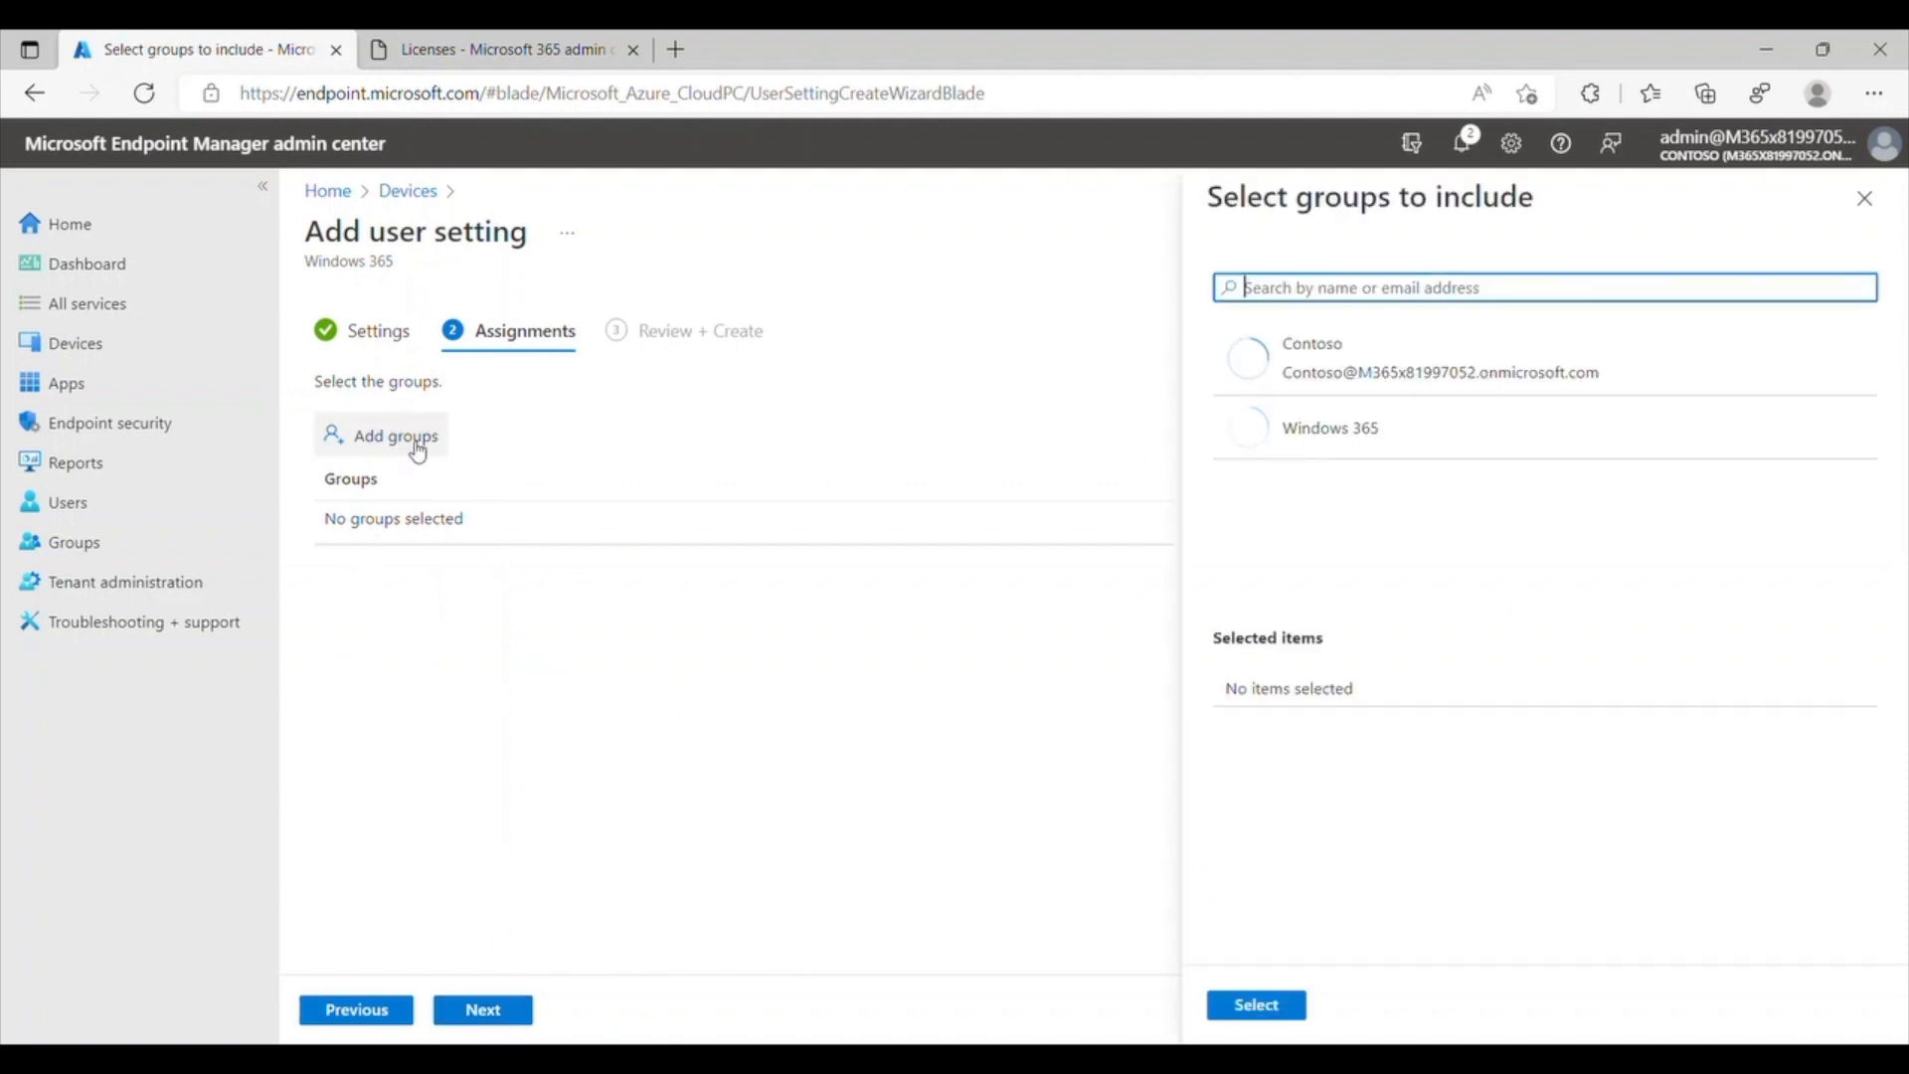
{"action": "left_click", "coordinate": [1448, 443]}
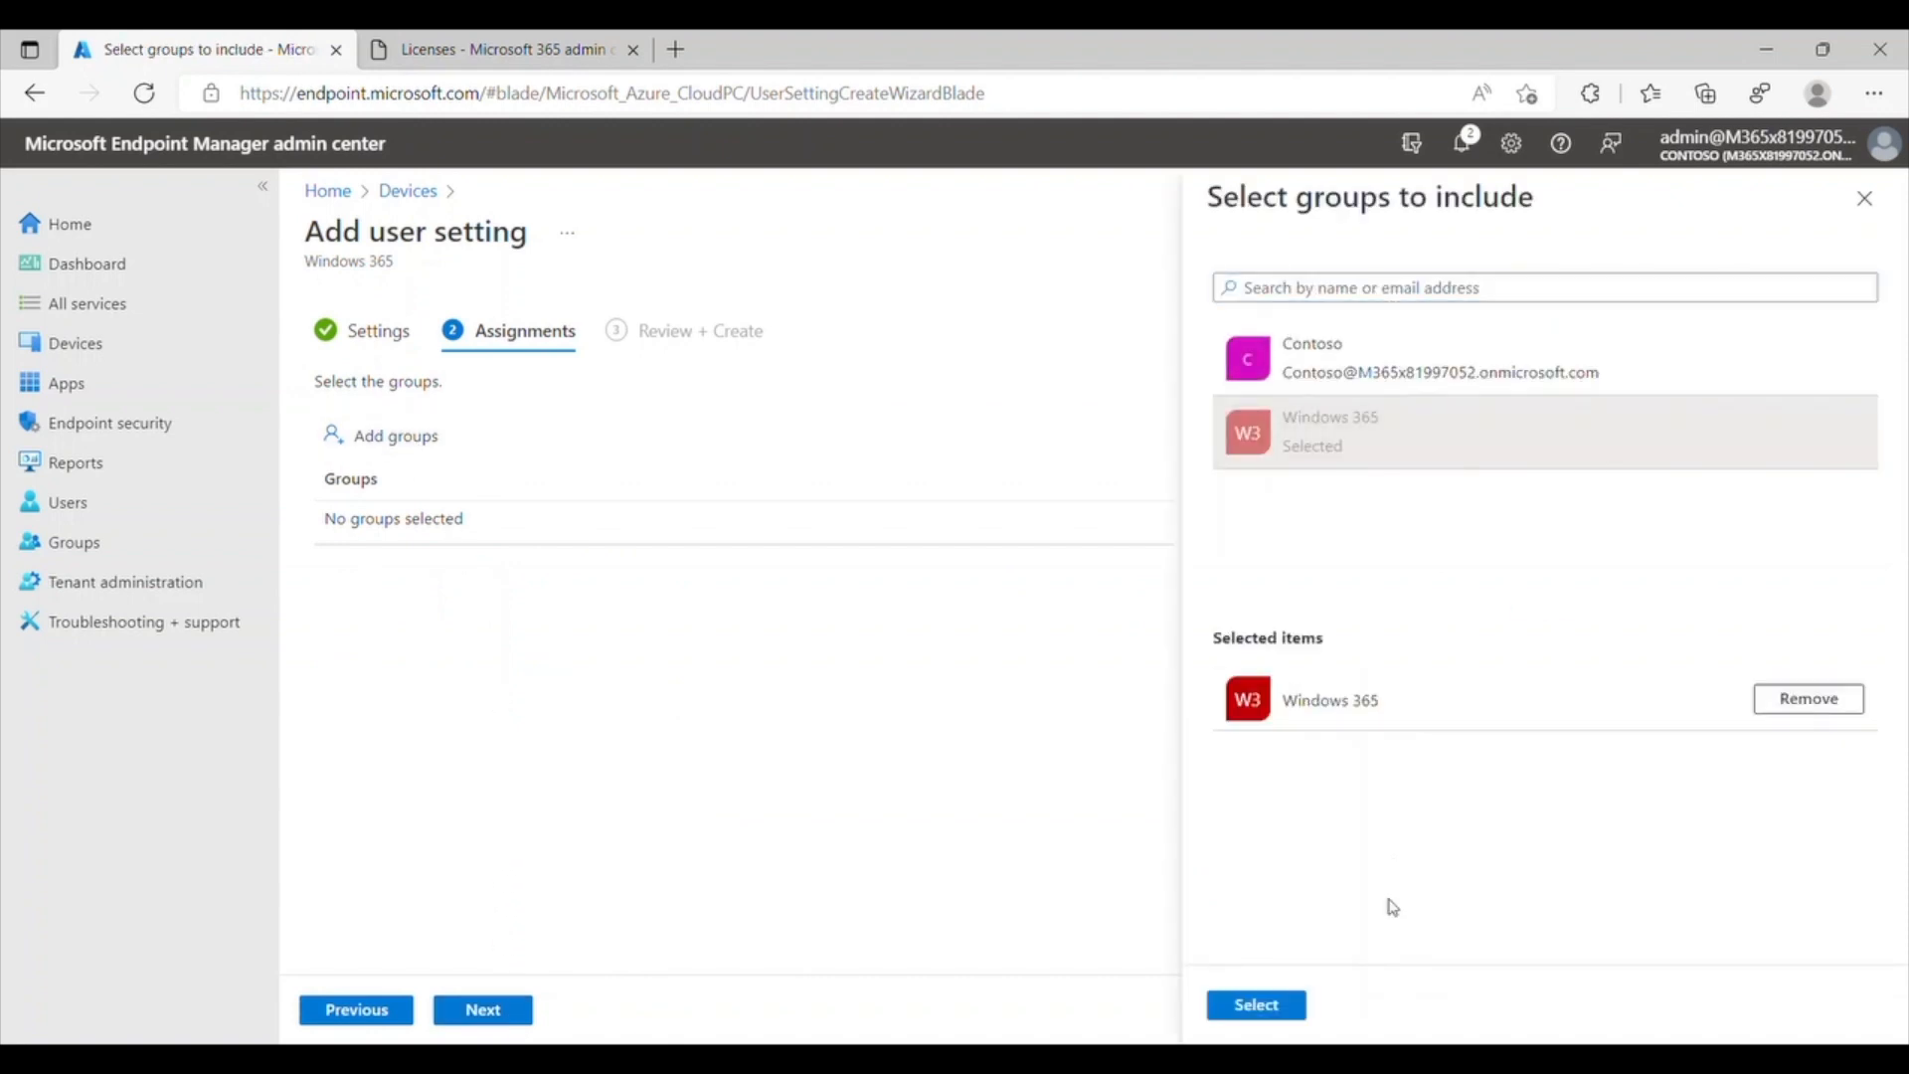
{"action": "left_click", "coordinate": [1288, 1007]}
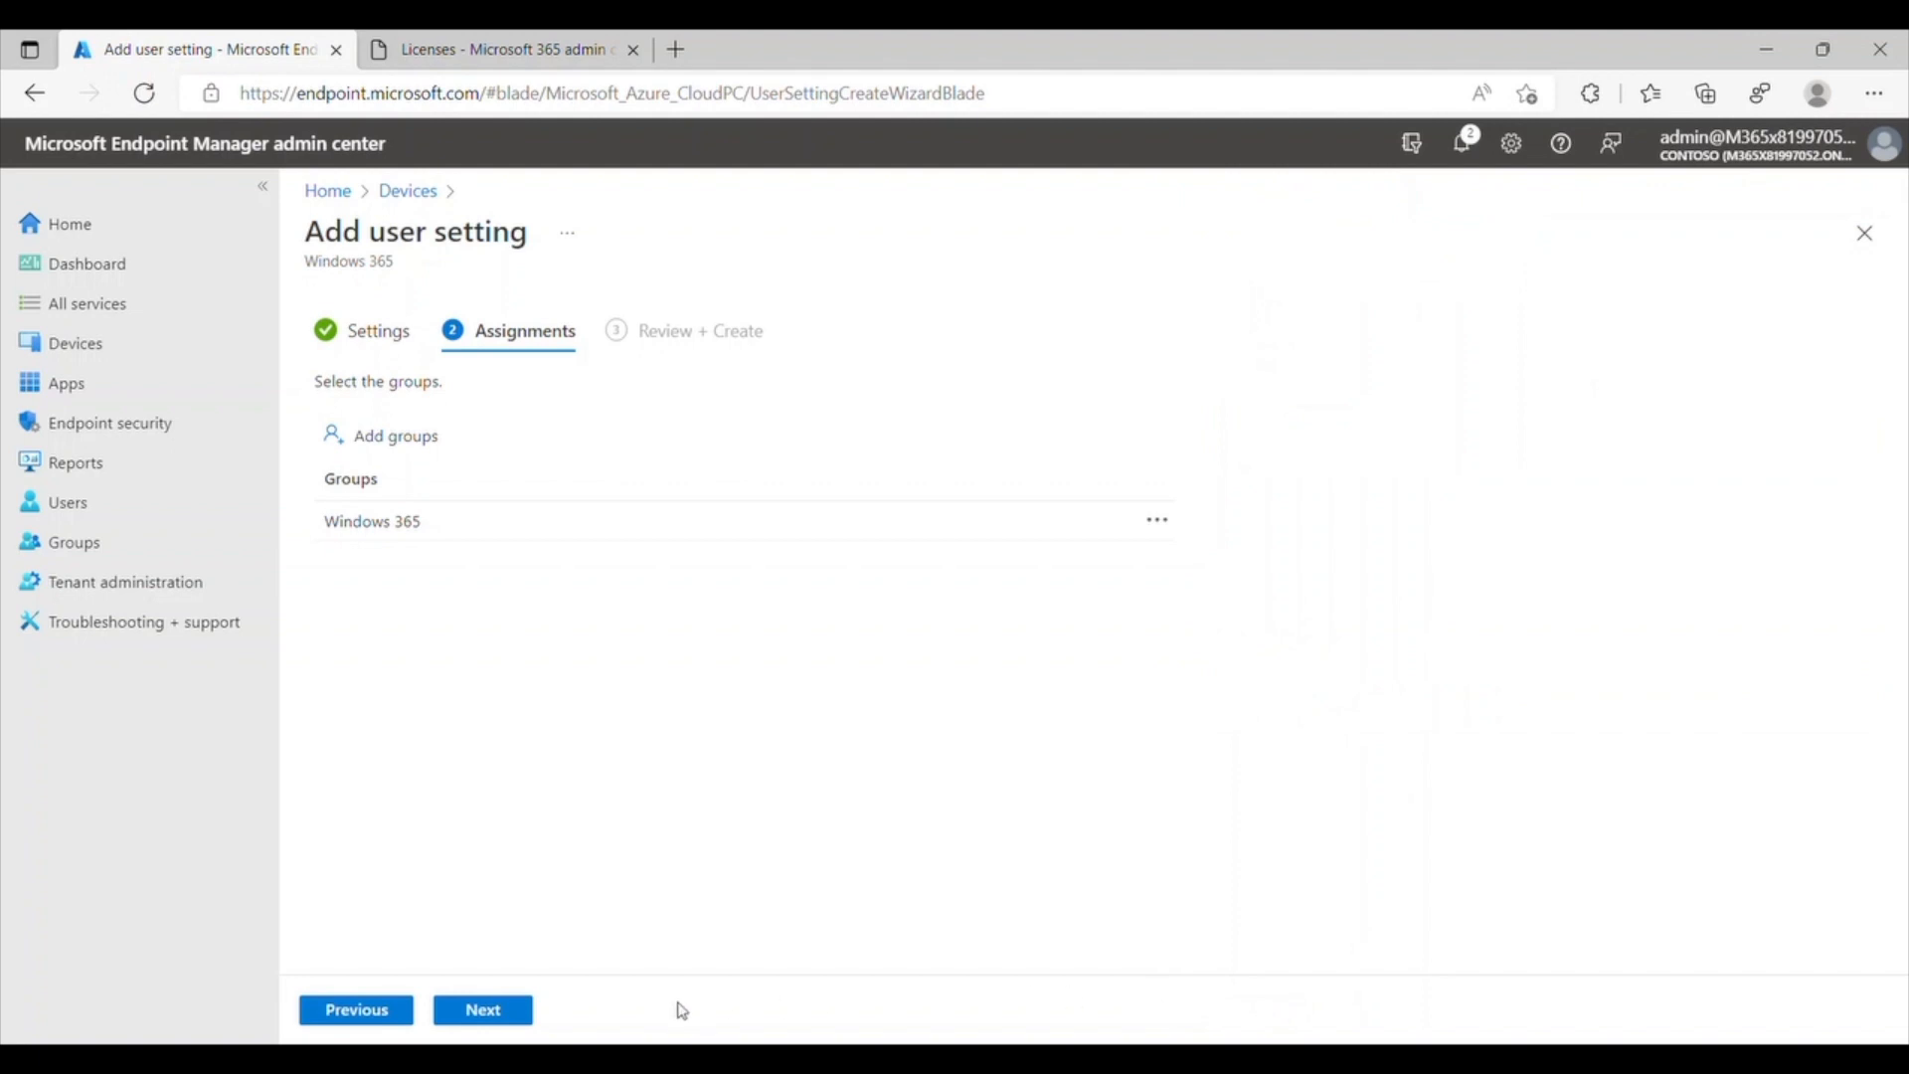
{"action": "left_click", "coordinate": [484, 1010]}
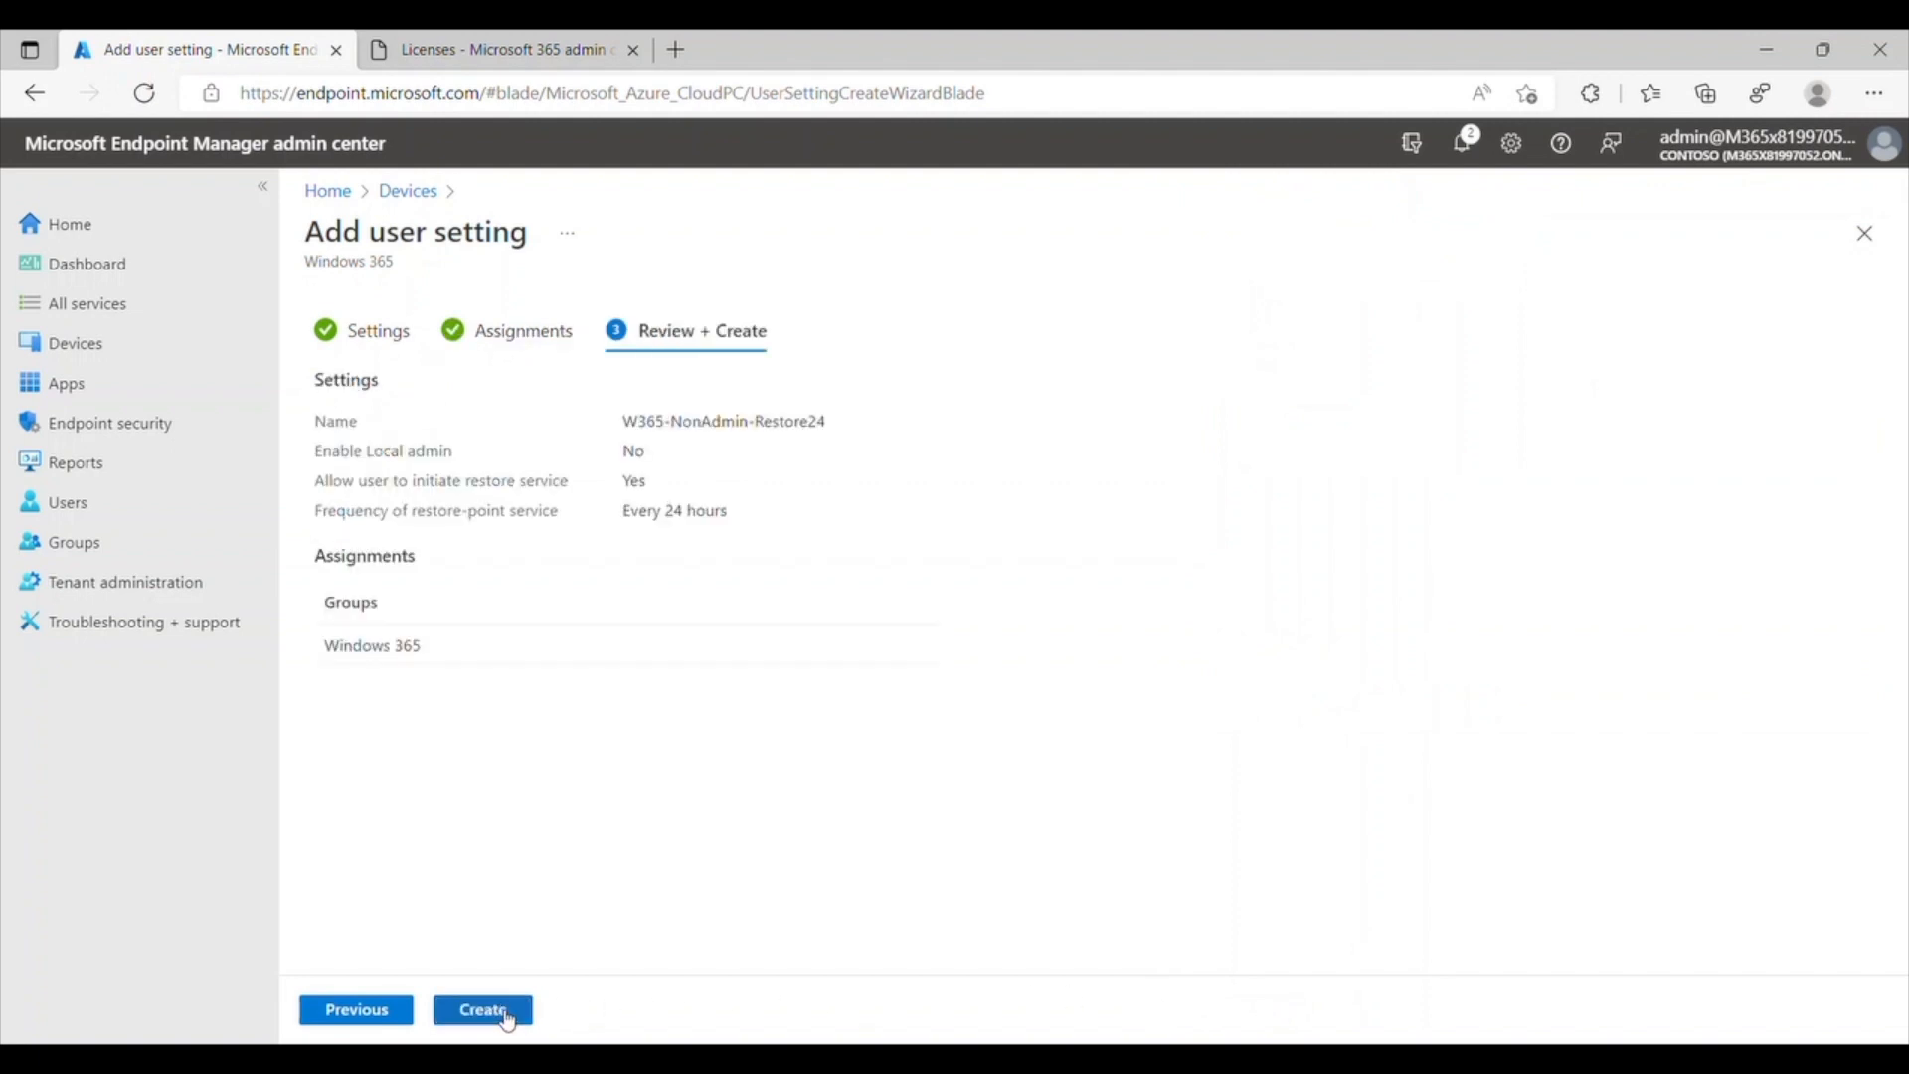
{"action": "left_click", "coordinate": [504, 1014]}
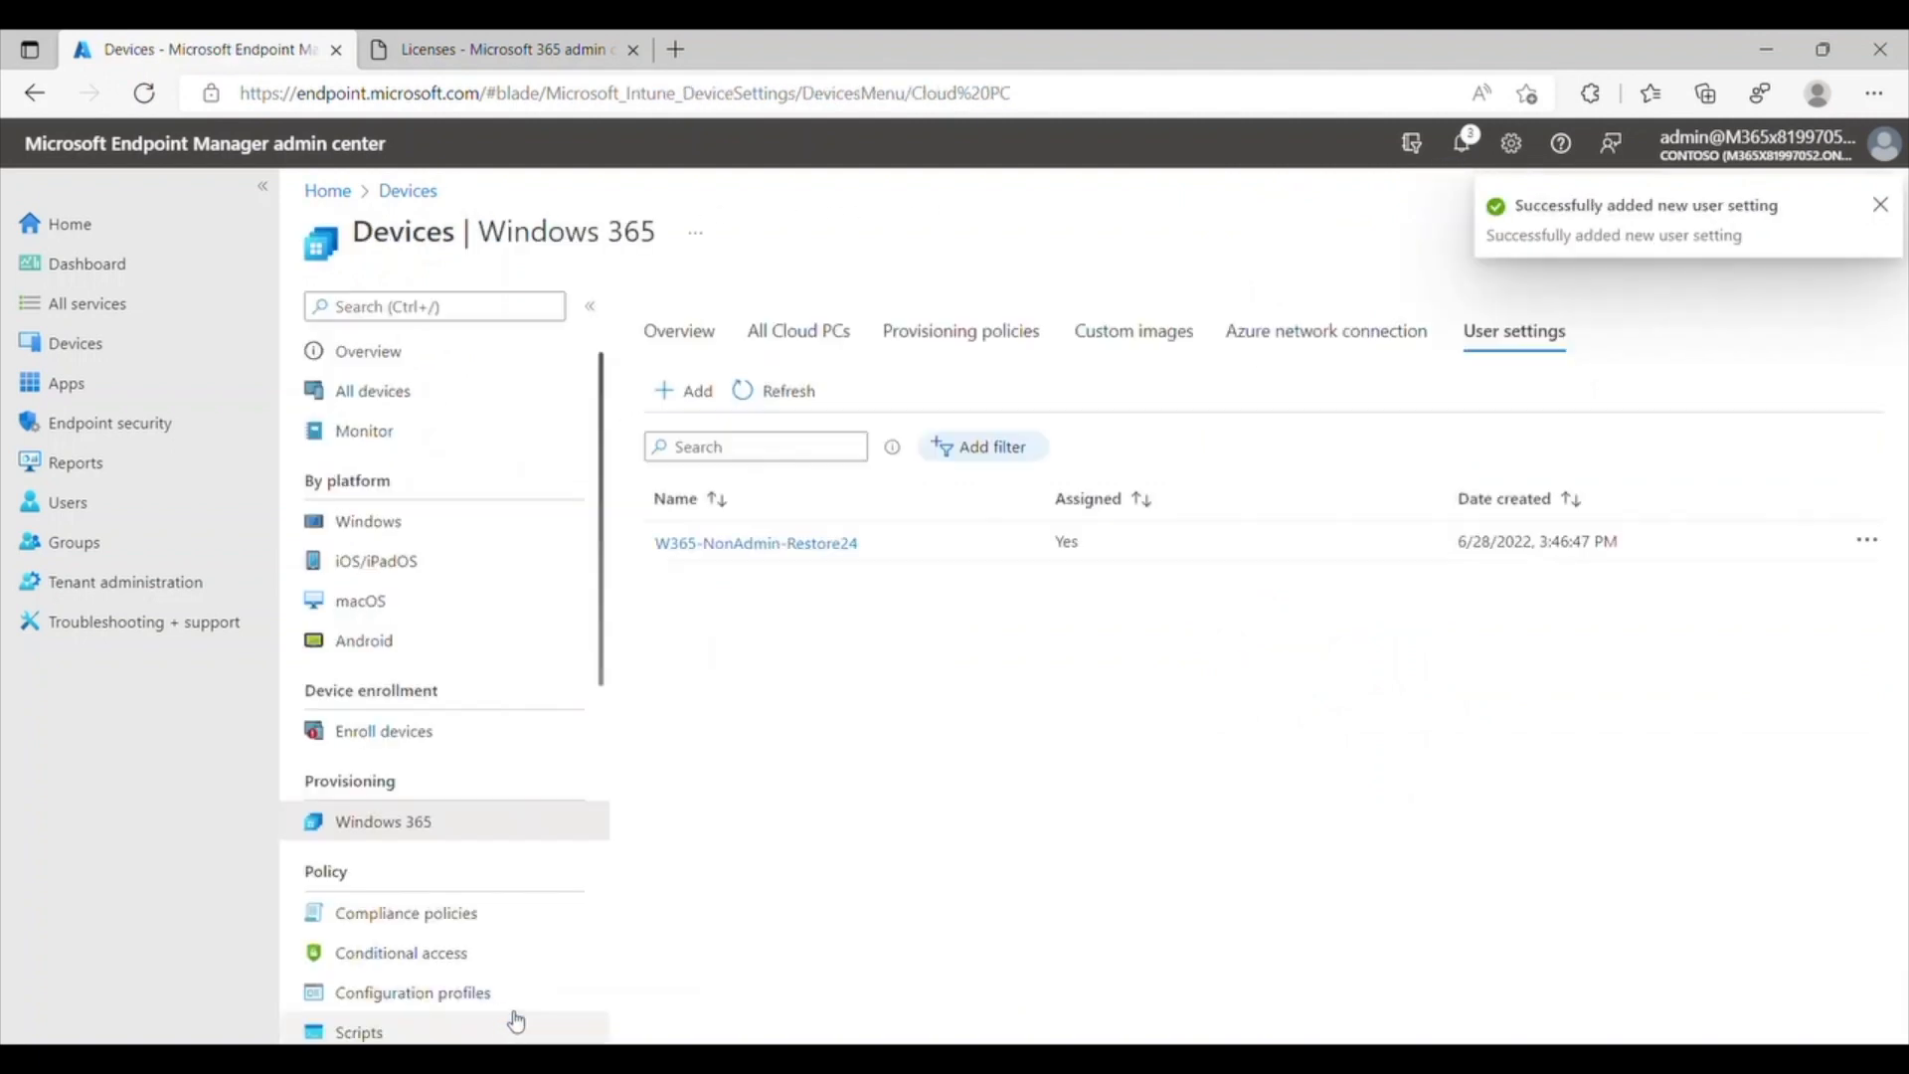
Step: Open the provisioned Cloud PC CPC-admin-GI-FM from the All Cloud PCs list and view its additional device actions
{"action": "left_click", "coordinate": [817, 341]}
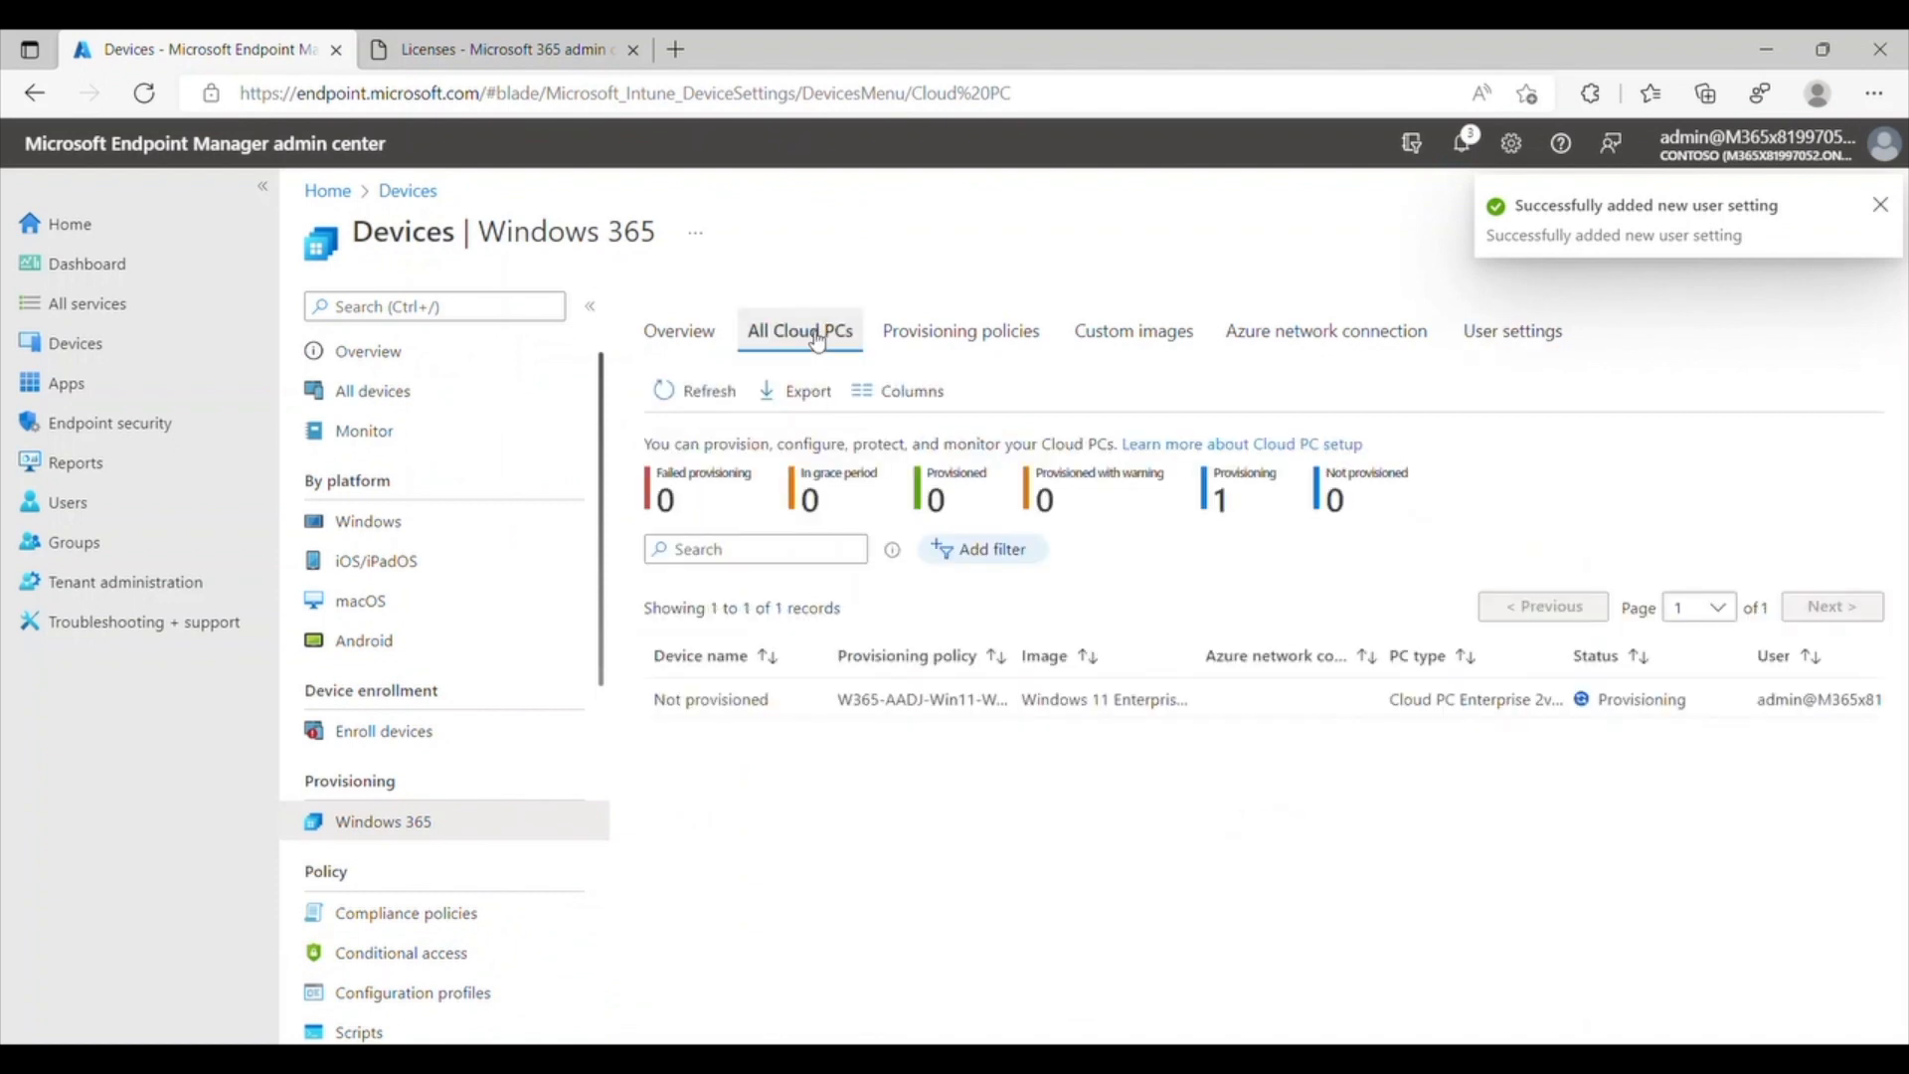
{"action": "left_click", "coordinate": [591, 308]}
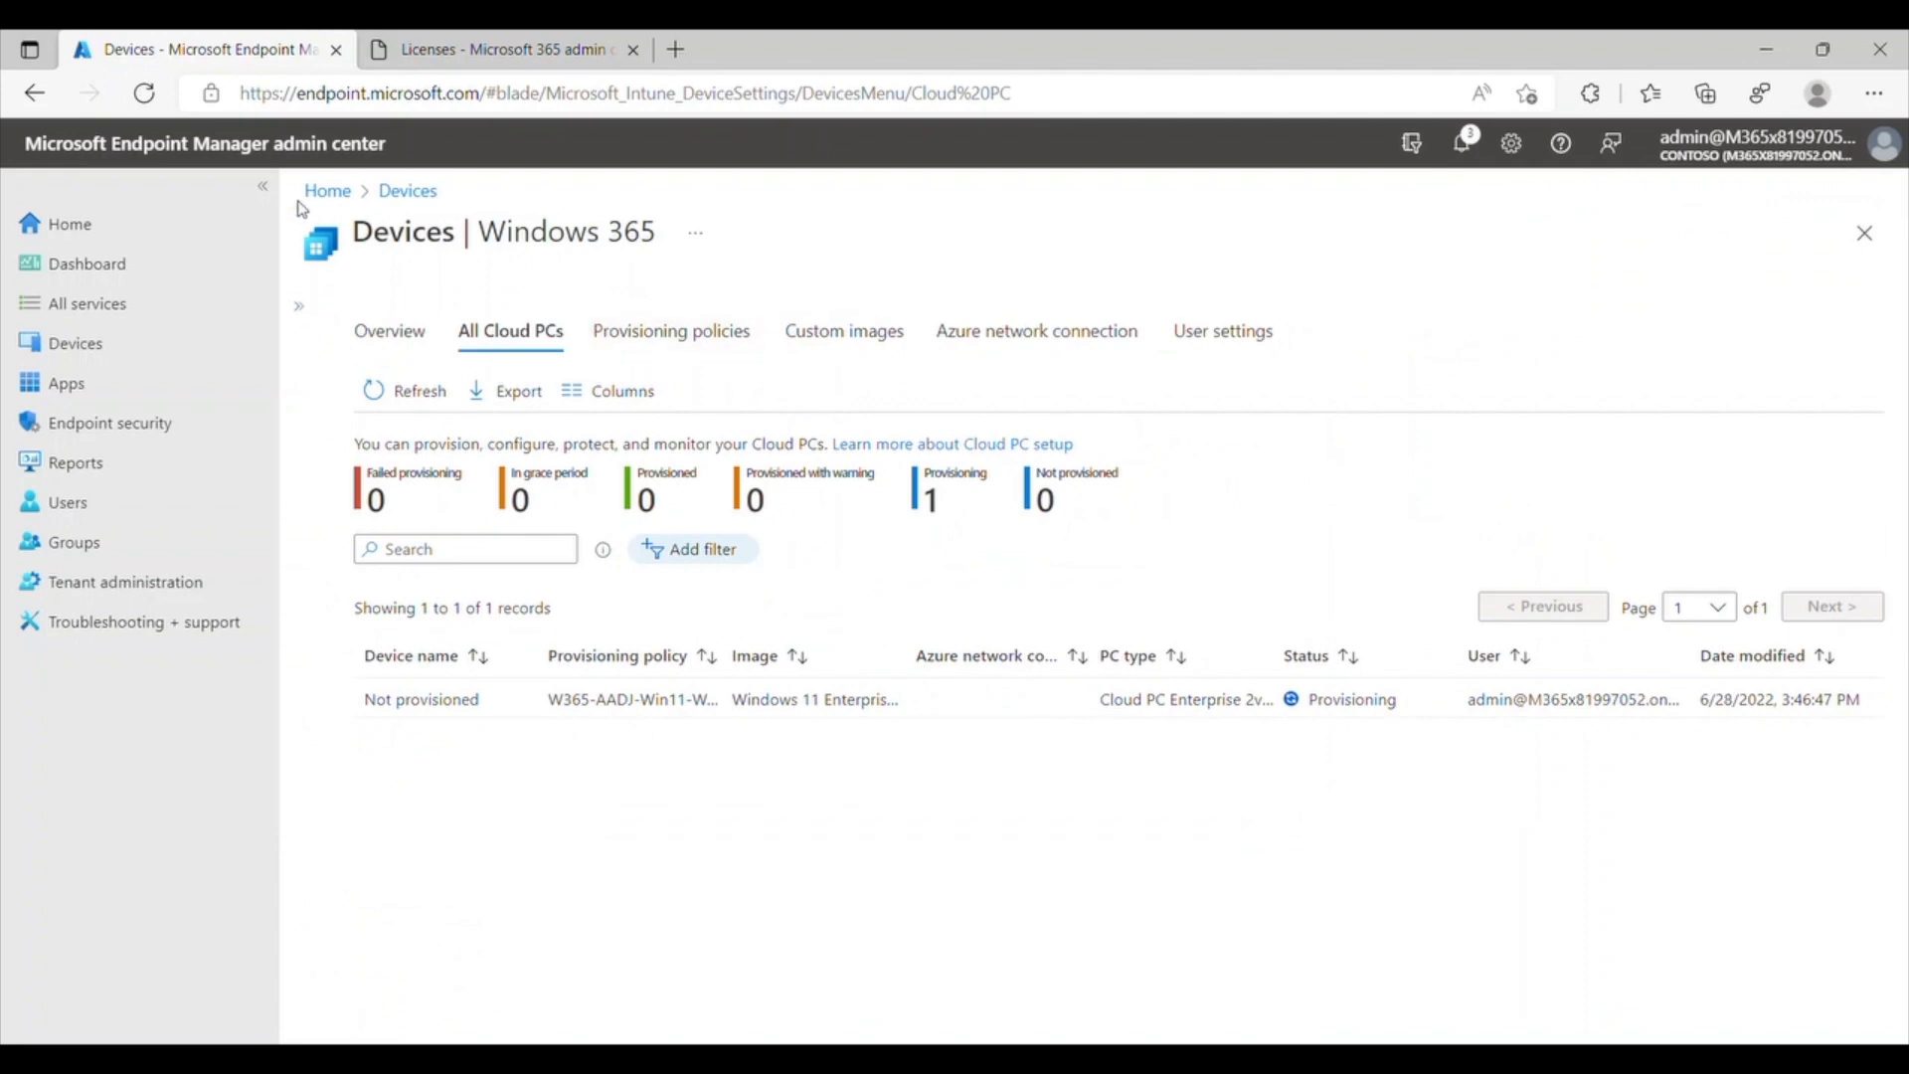
{"action": "left_click", "coordinate": [263, 187]}
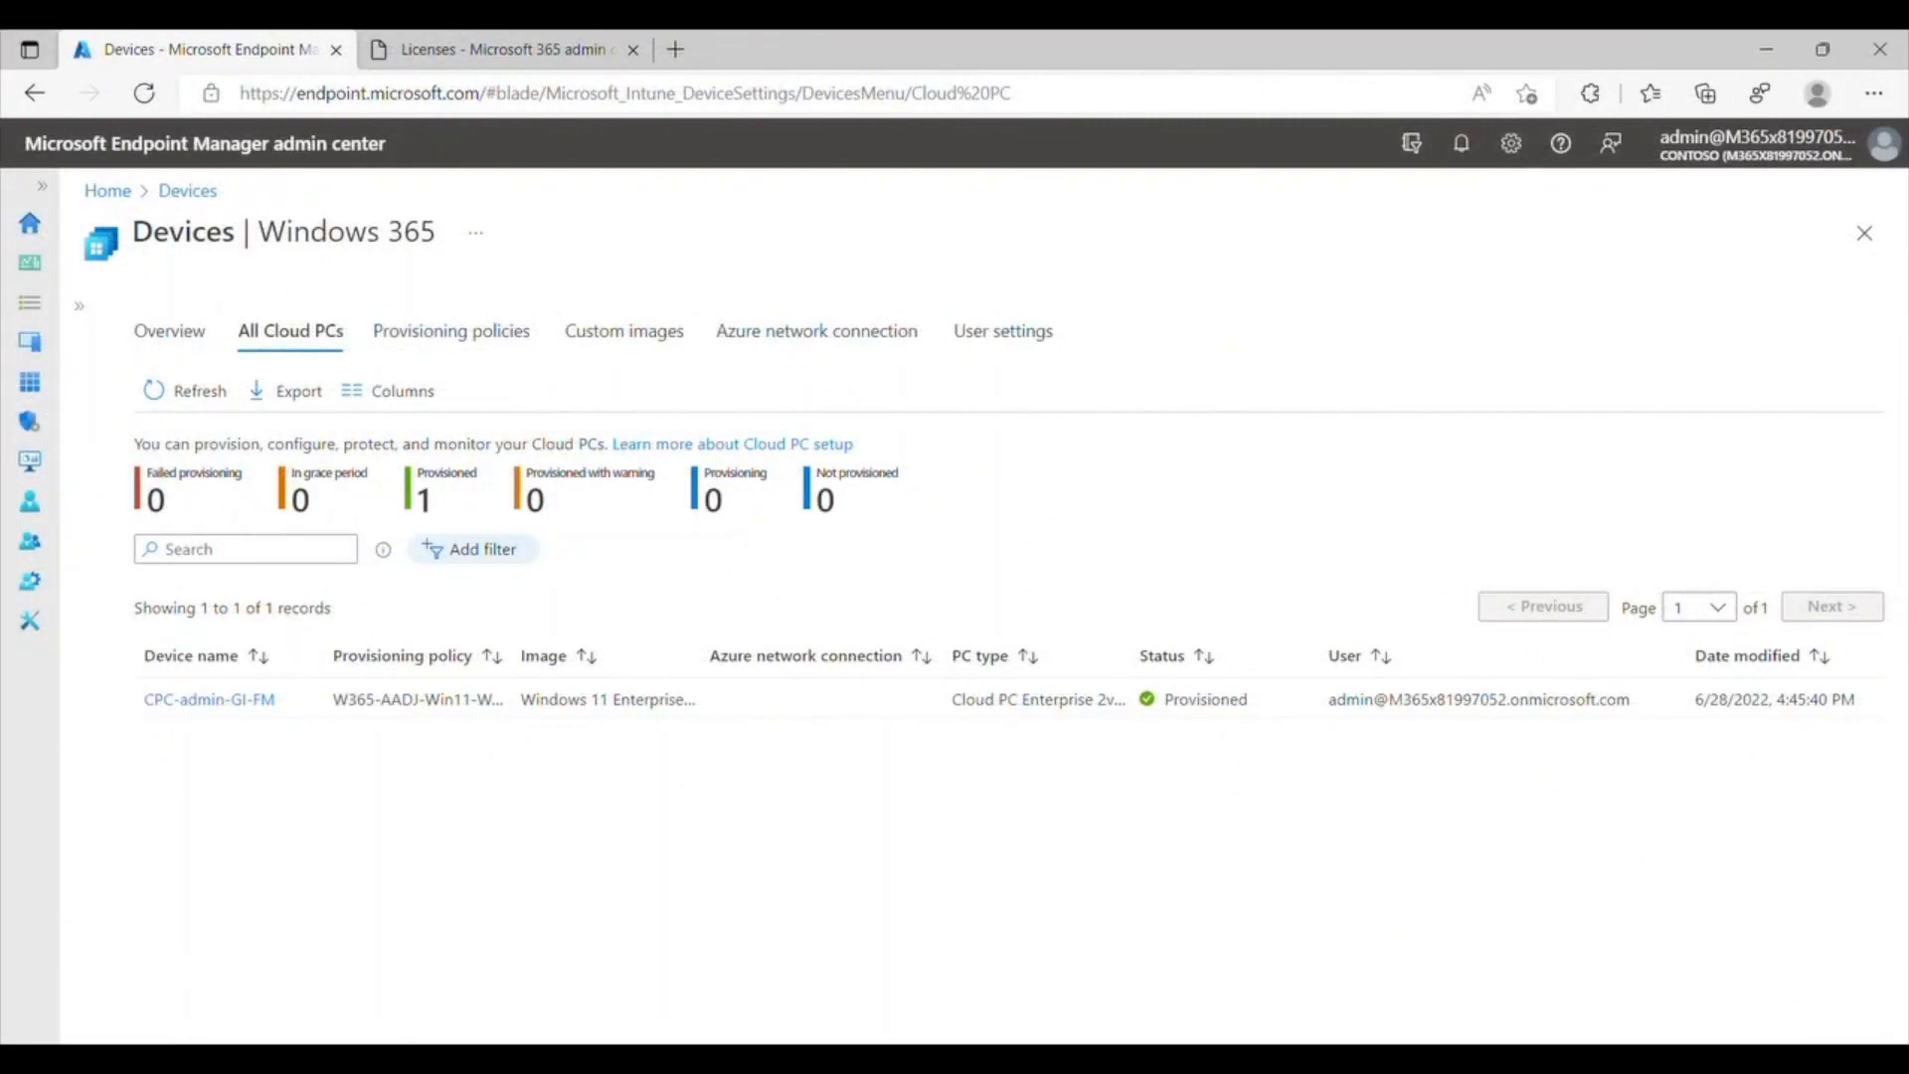
{"action": "left_click", "coordinate": [255, 701]}
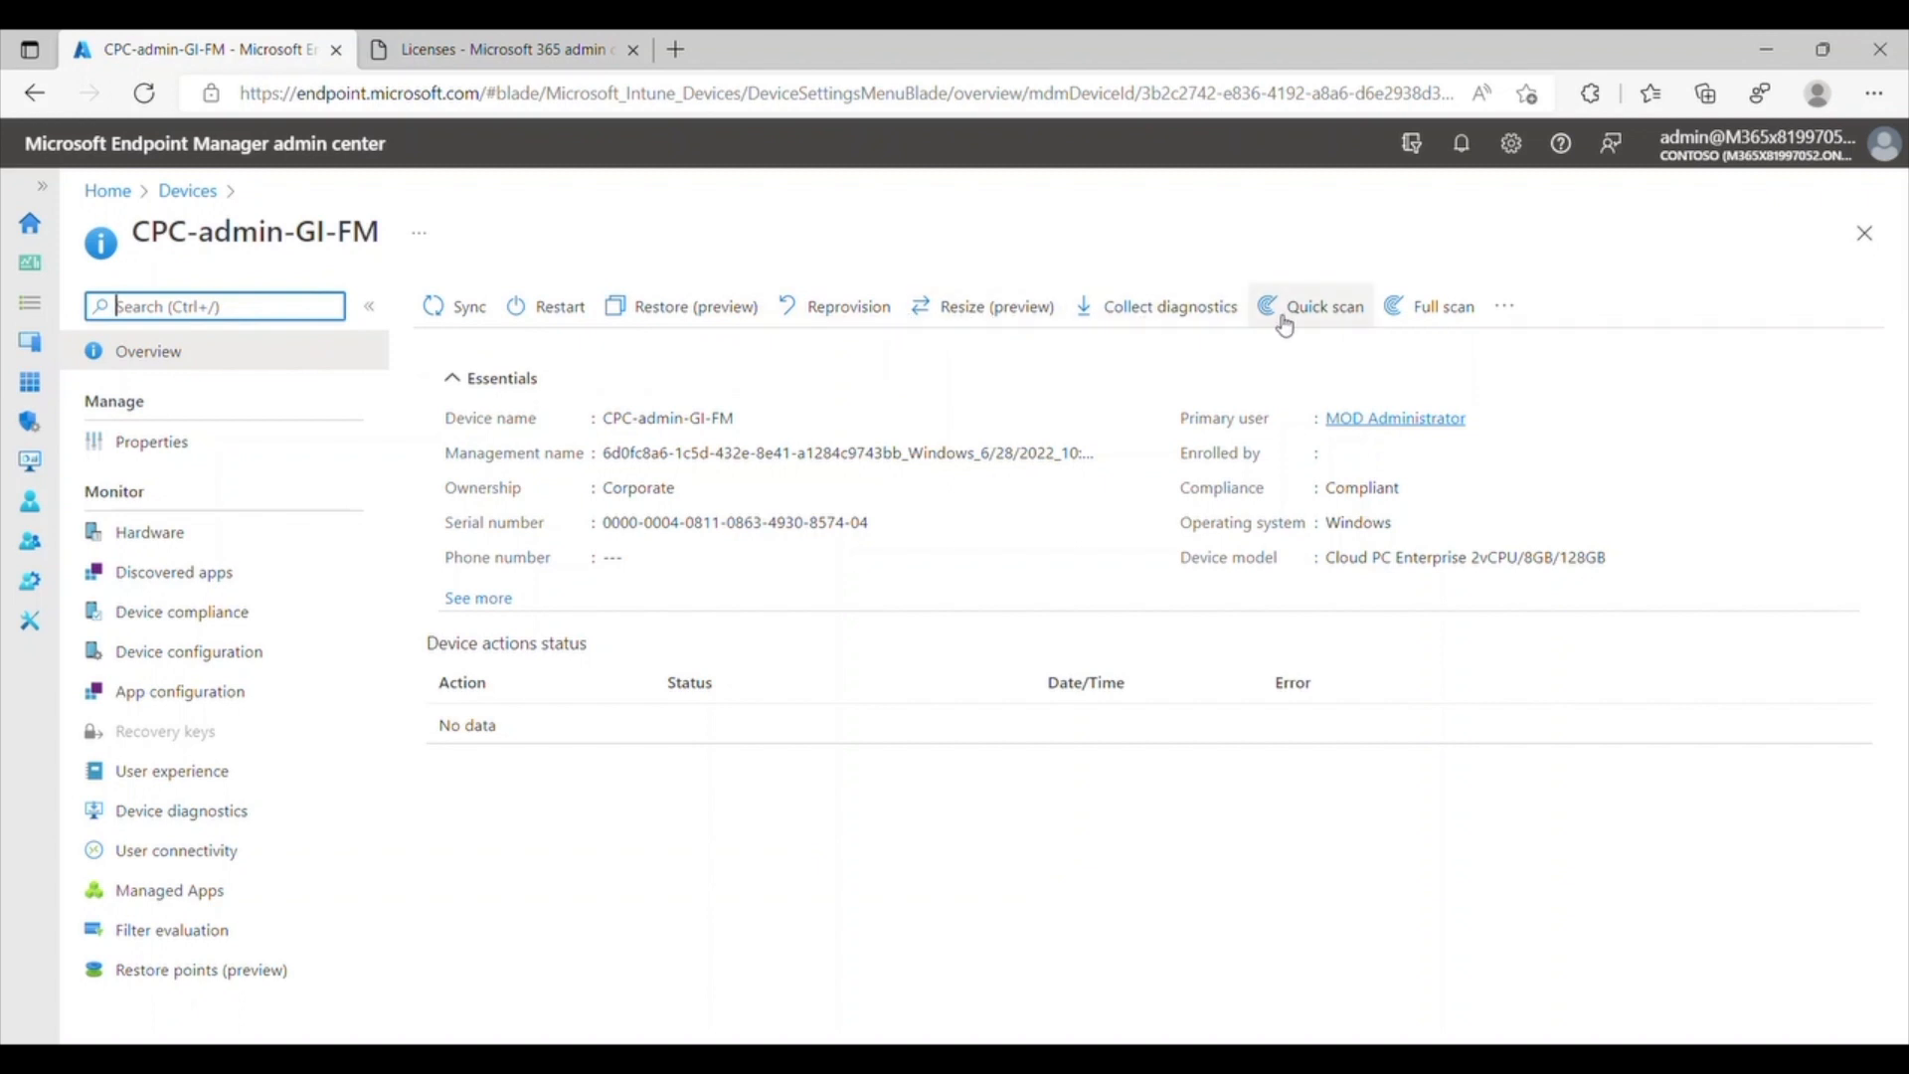
{"action": "left_click", "coordinate": [1504, 305]}
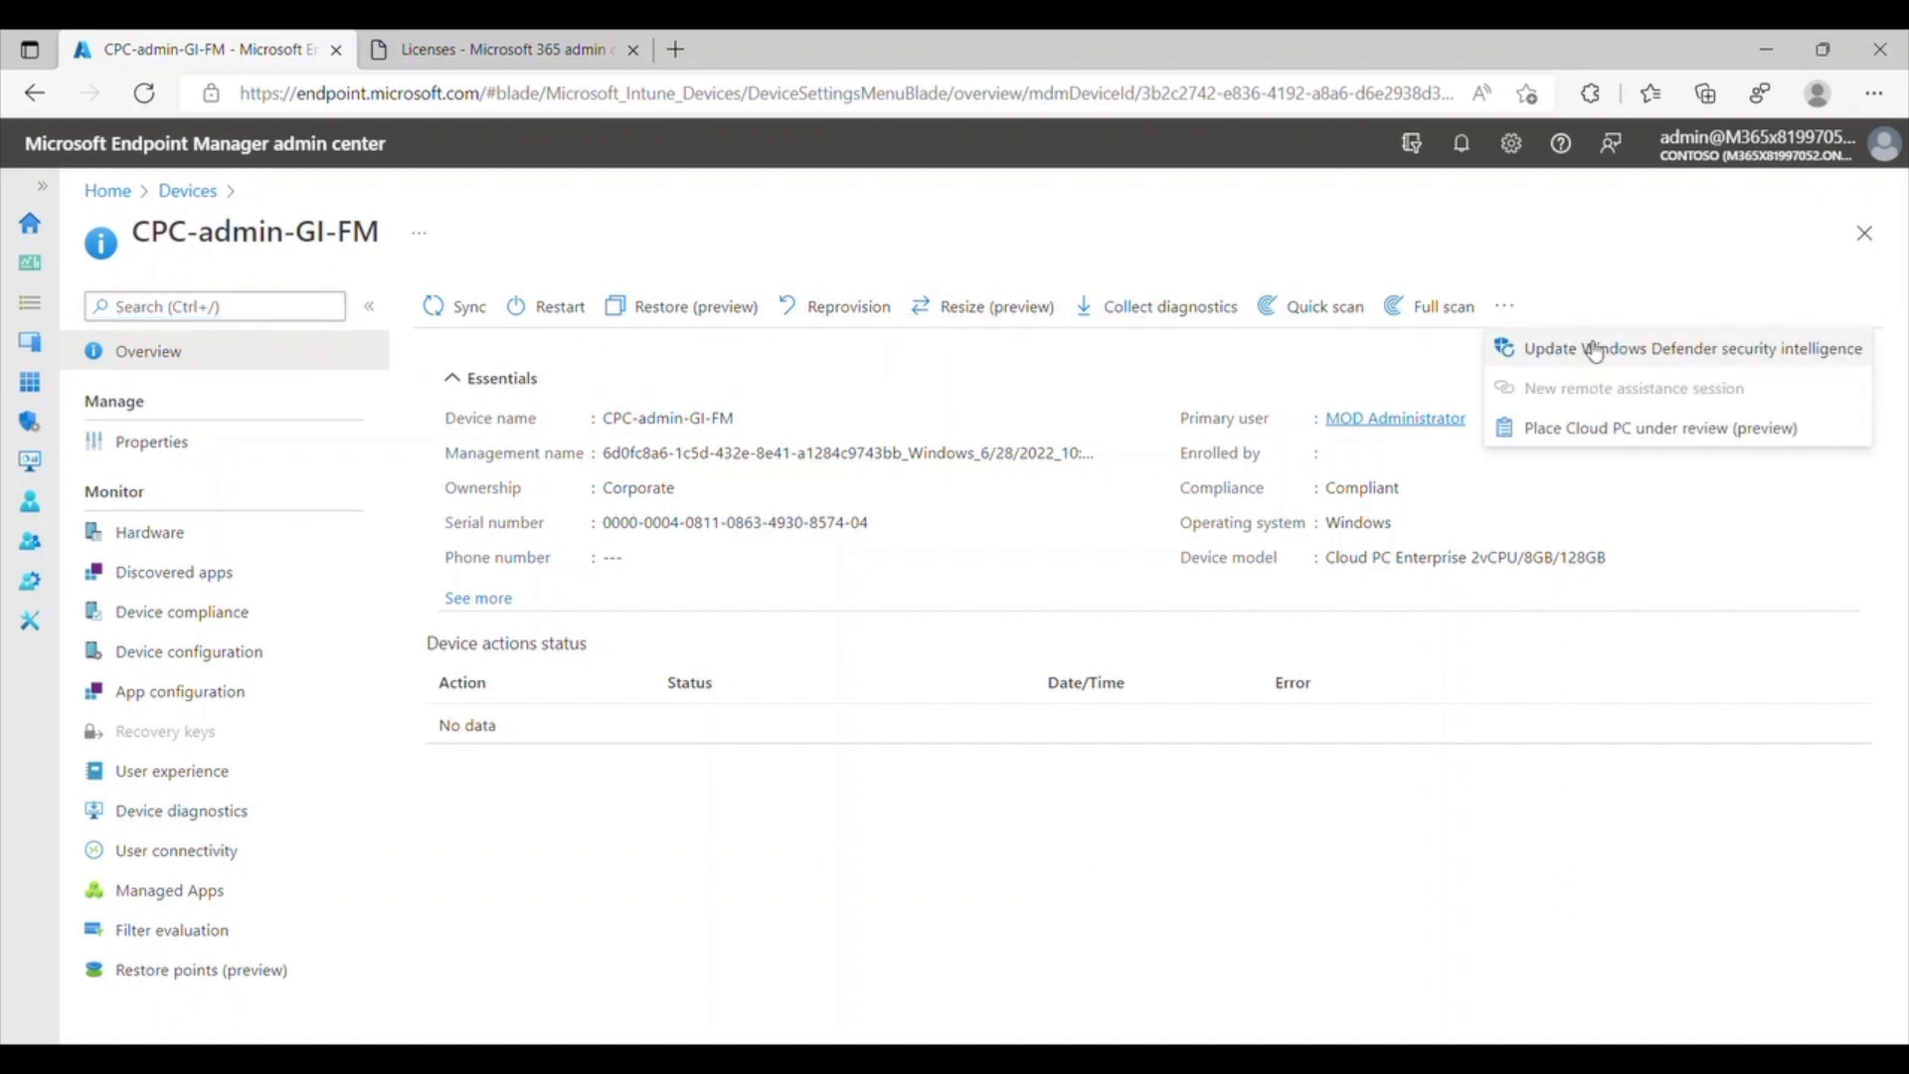